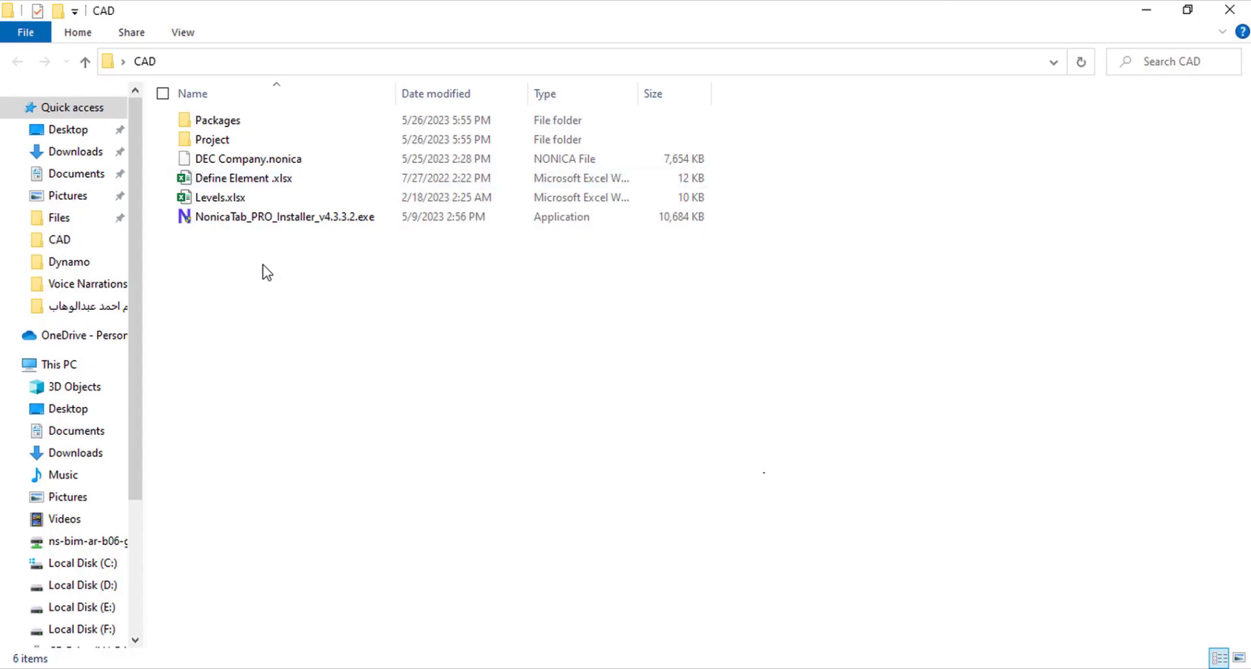
# - Browse the CAD folder's files and select NonicaTab_PRO_Installer_v4.3.3.2.exe
pyautogui.click(286, 215)
pyautogui.click(271, 185)
pyautogui.click(271, 198)
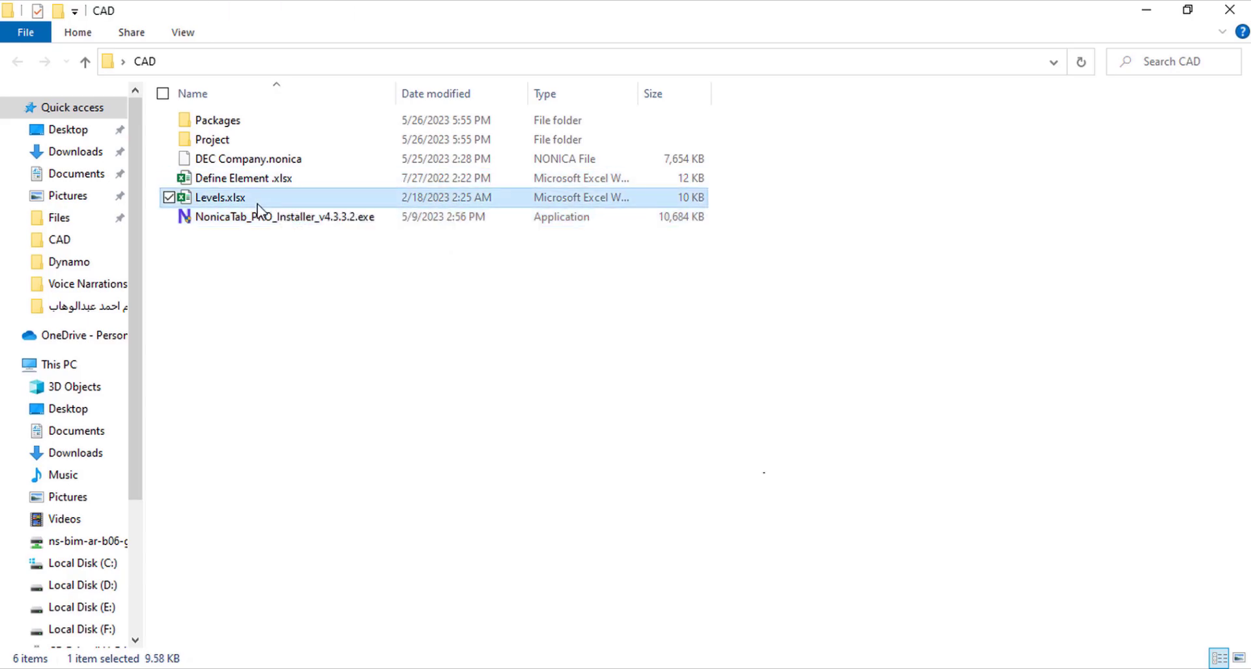
pyautogui.click(341, 342)
pyautogui.click(282, 160)
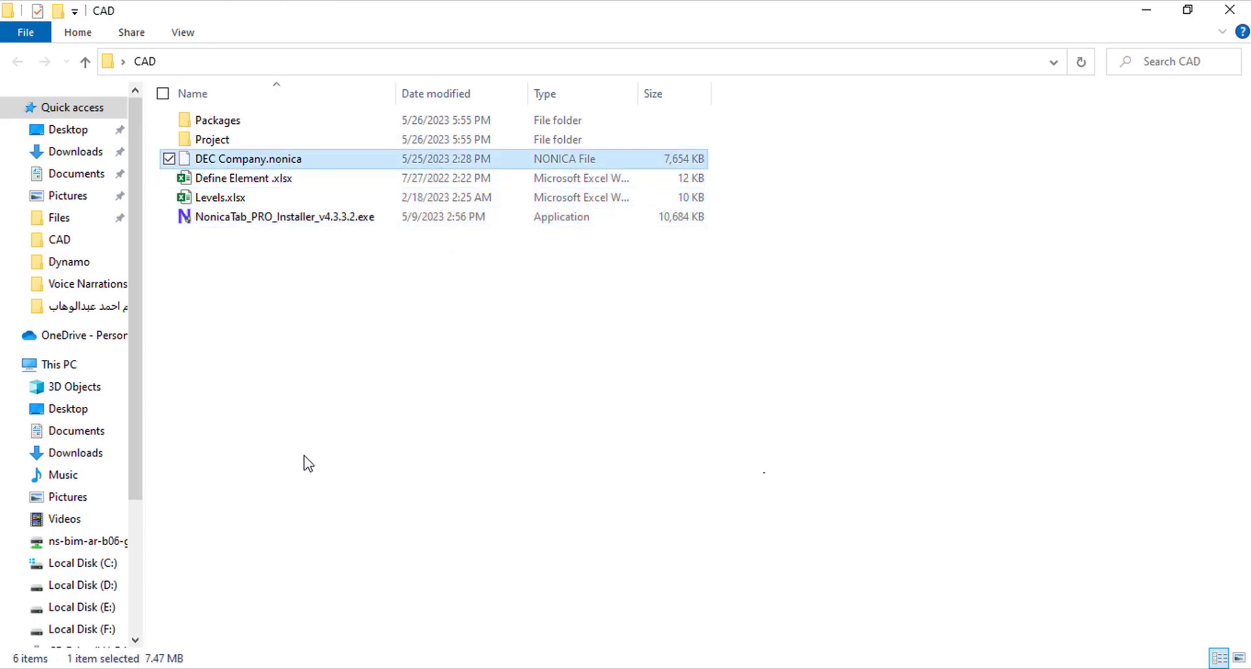
pyautogui.keyDown('ctrl'); pyautogui.click(246, 165); pyautogui.keyUp('ctrl')
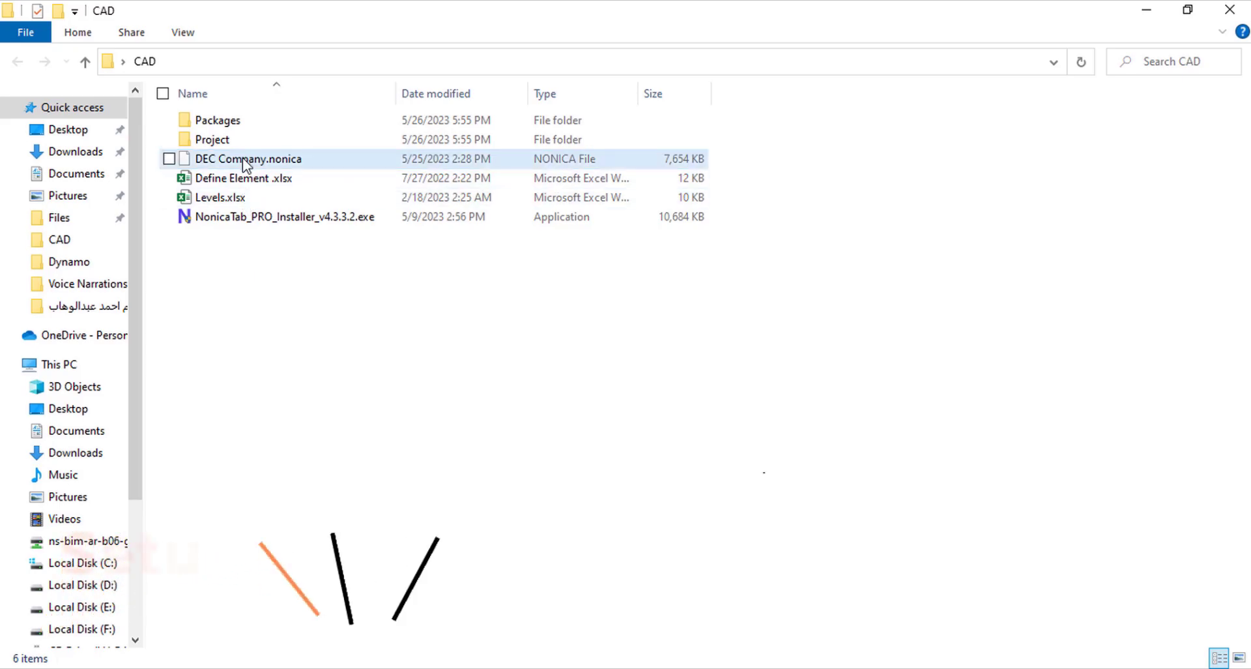
pyautogui.click(246, 120)
pyautogui.click(427, 513)
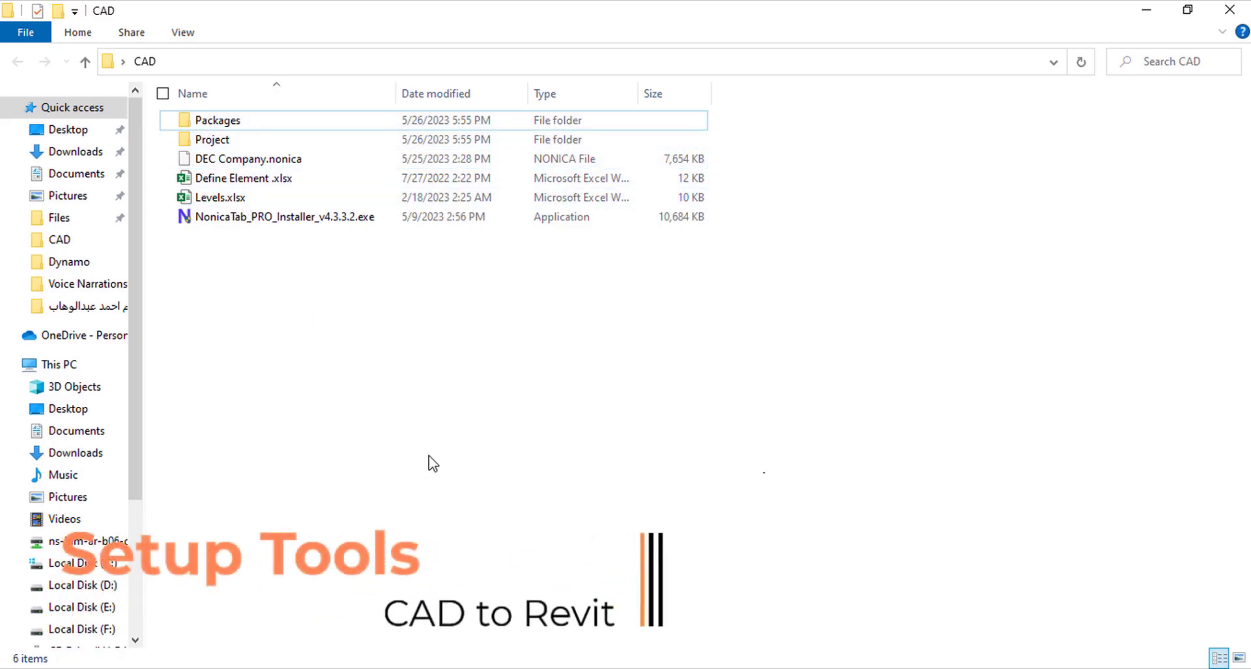
pyautogui.click(270, 218)
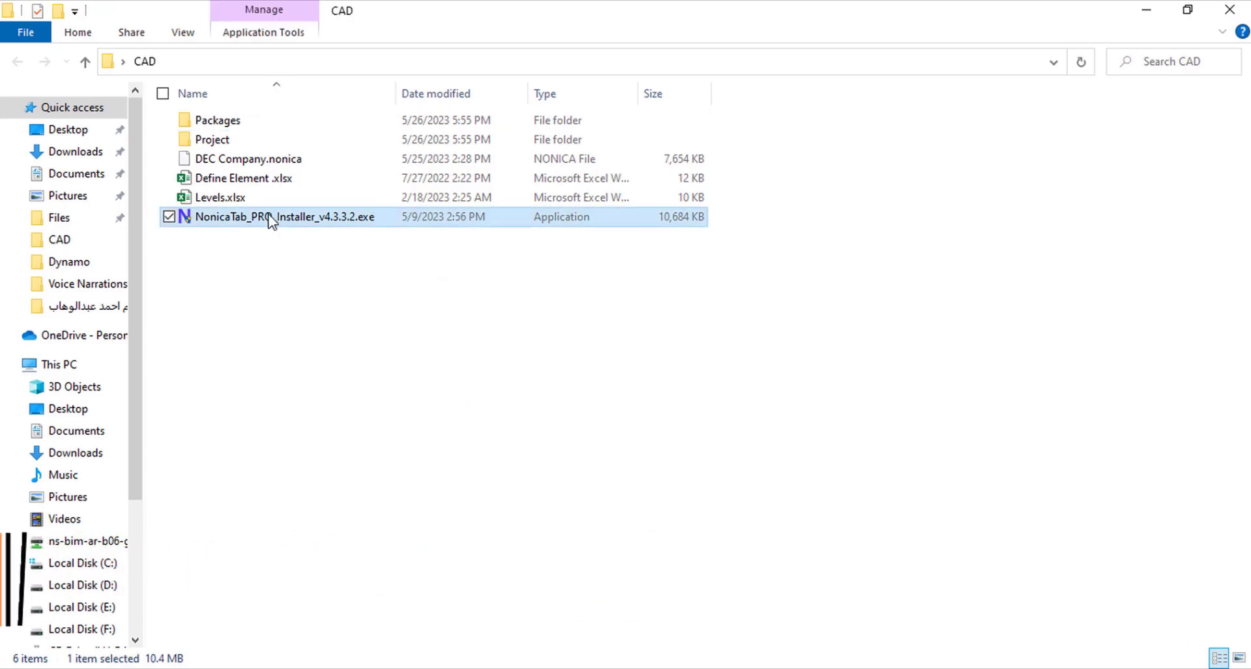
# - Launch the NonicaTab PRO installer and accept the license terms
pyautogui.doubleClick(269, 217)
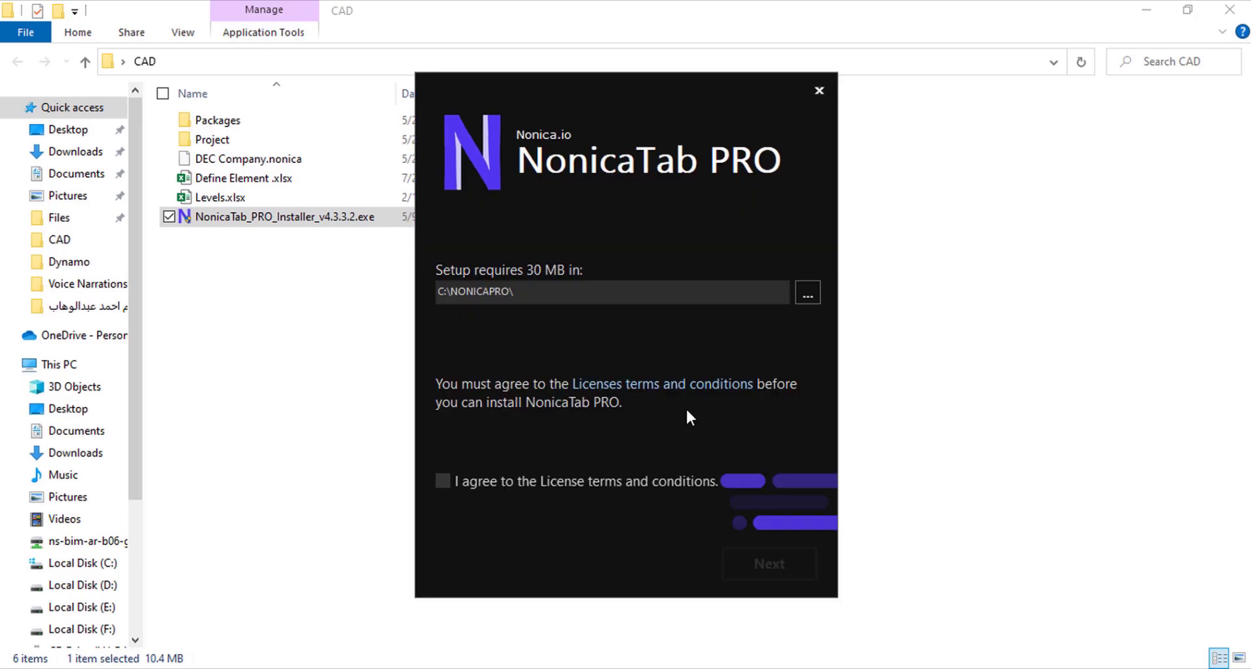
pyautogui.click(495, 480)
pyautogui.click(785, 559)
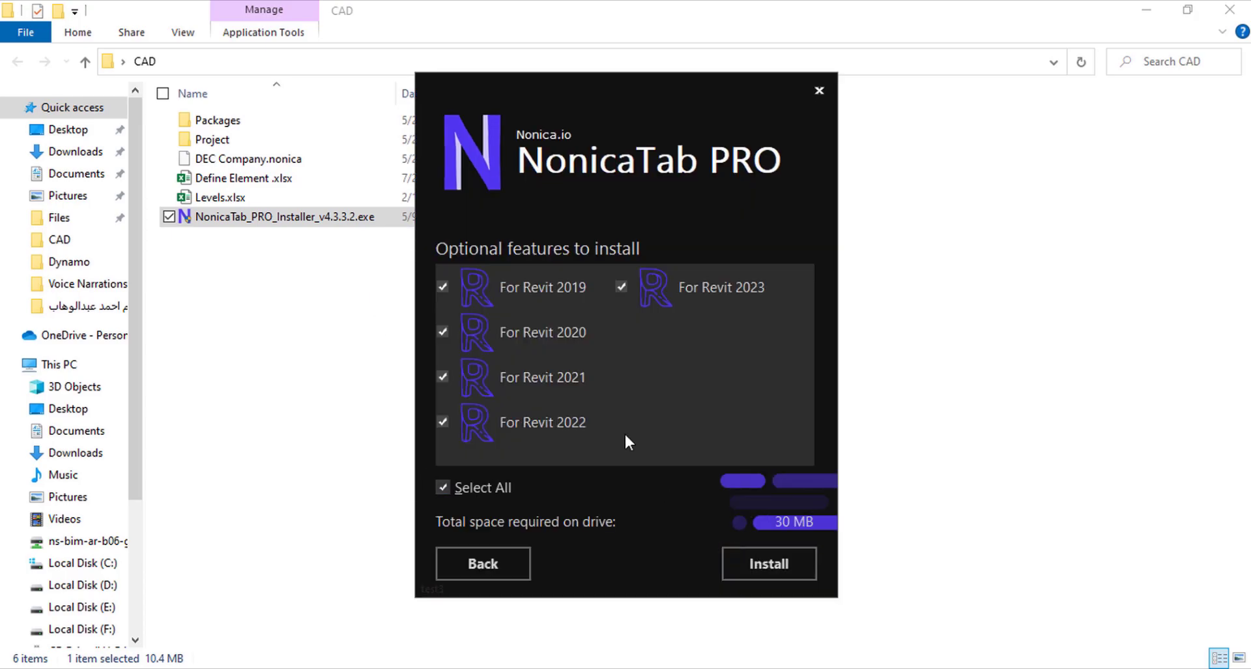
# - Install NonicaTab PRO for Revit 2021 and 2023 only, then select the Packages folder
pyautogui.click(507, 287)
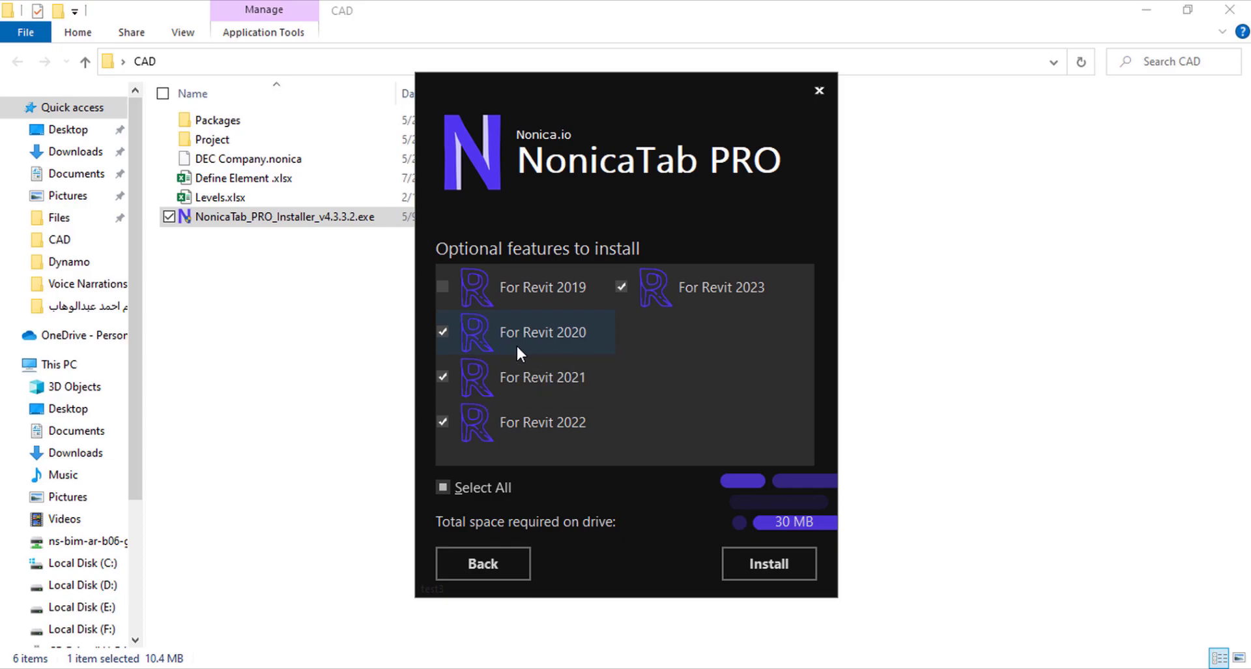
pyautogui.click(514, 409)
pyautogui.click(533, 372)
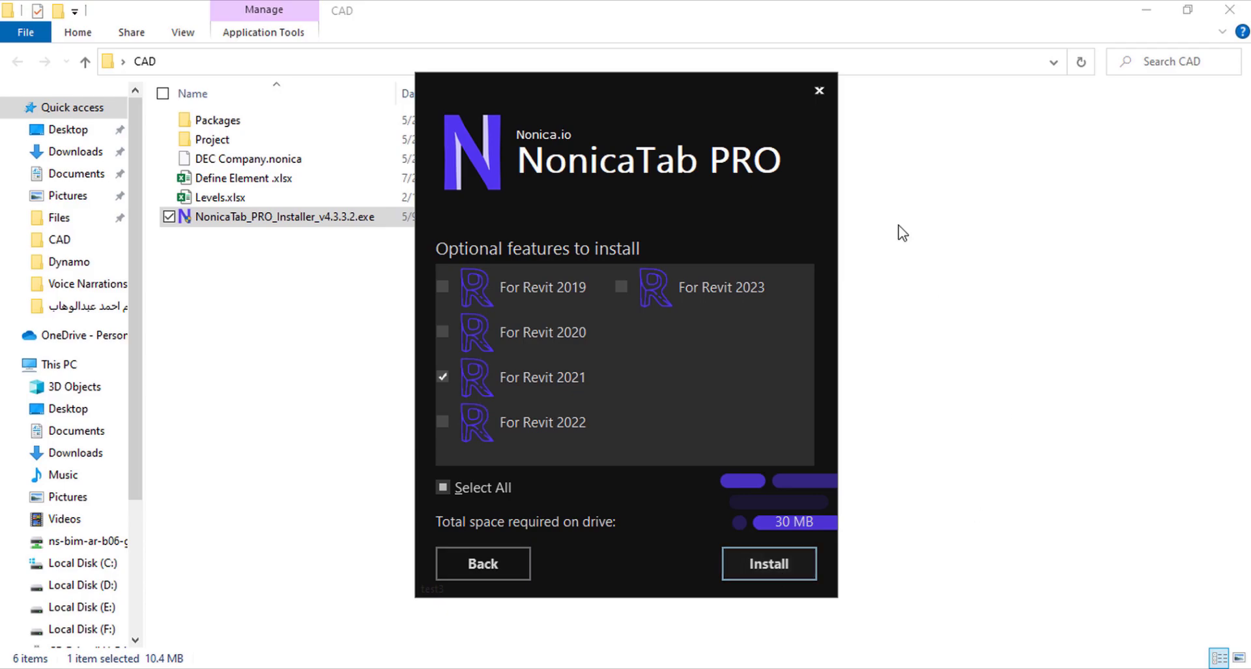
pyautogui.click(657, 293)
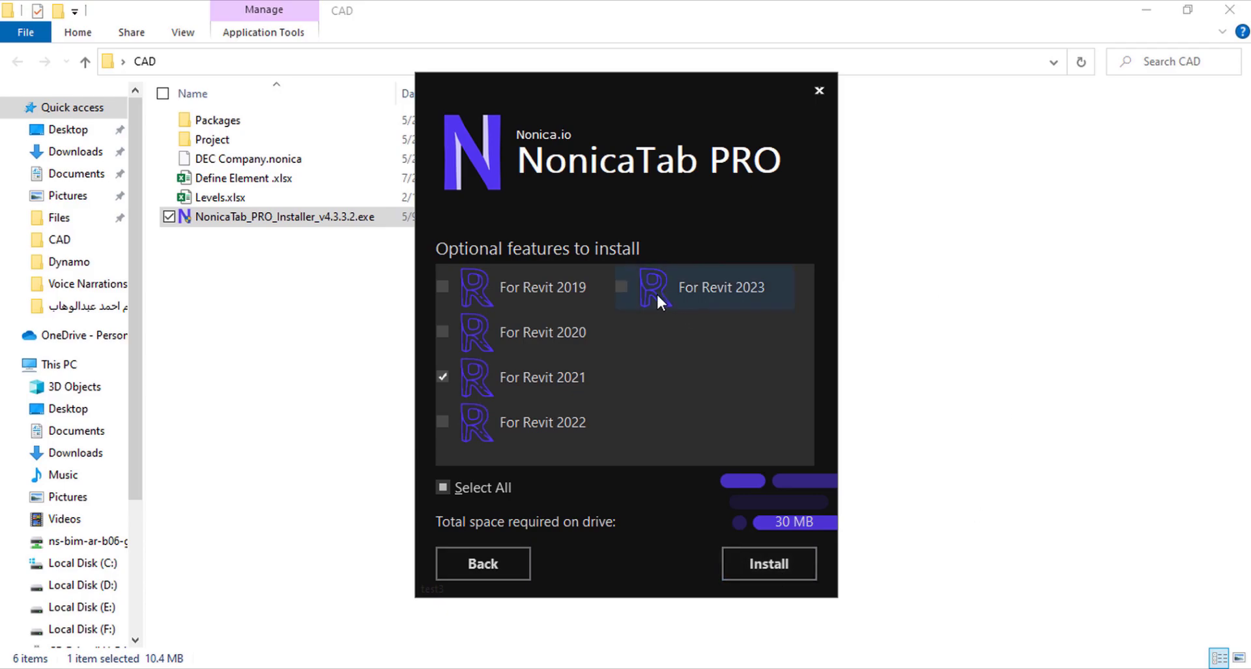
pyautogui.click(754, 572)
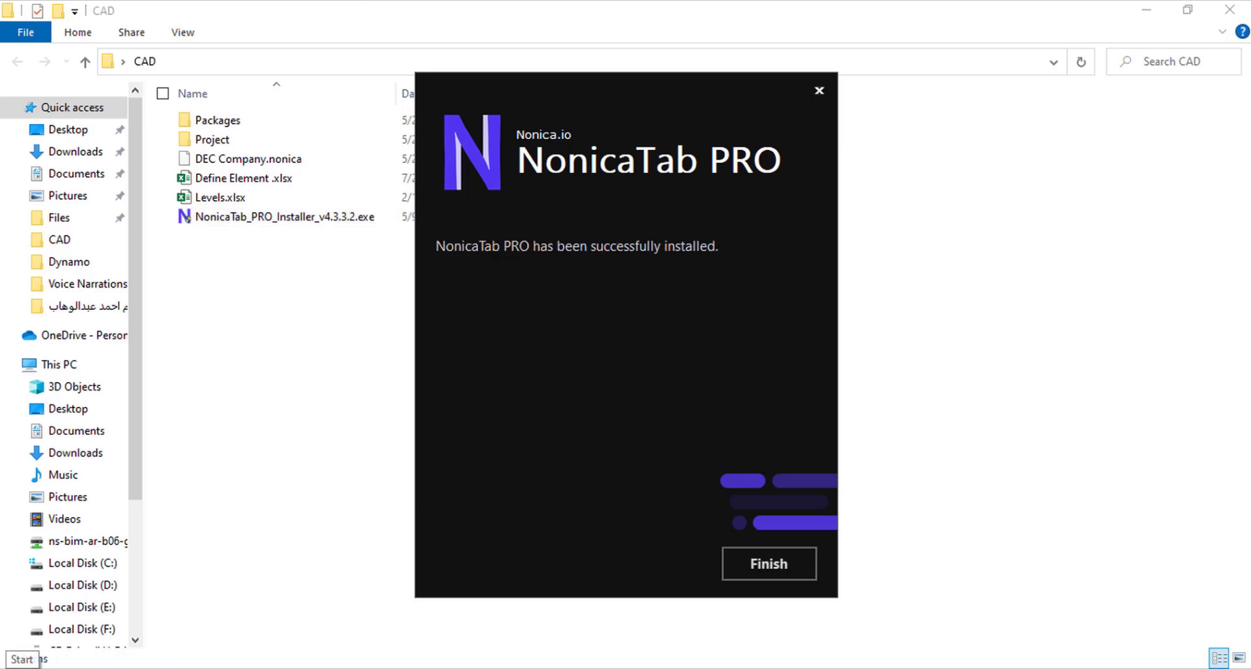
pyautogui.click(771, 566)
pyautogui.click(195, 121)
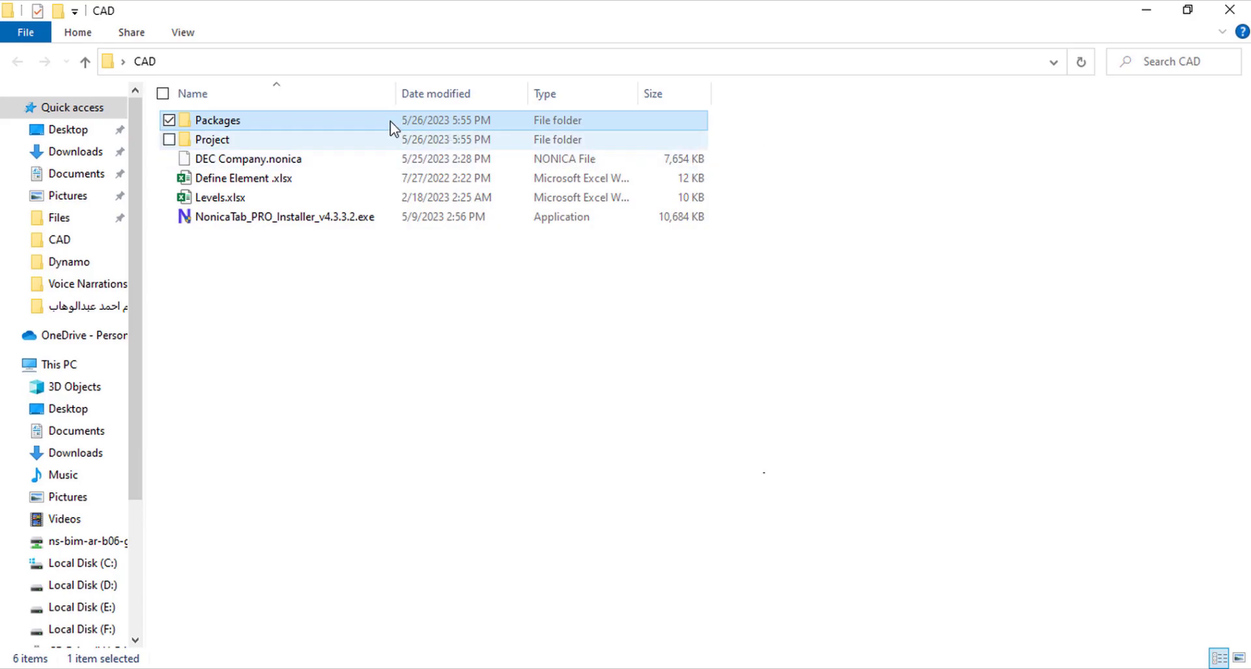
# - Paste the Packages folder into C:\NONICAPRO, merging with the existing one
pyautogui.click(293, 606)
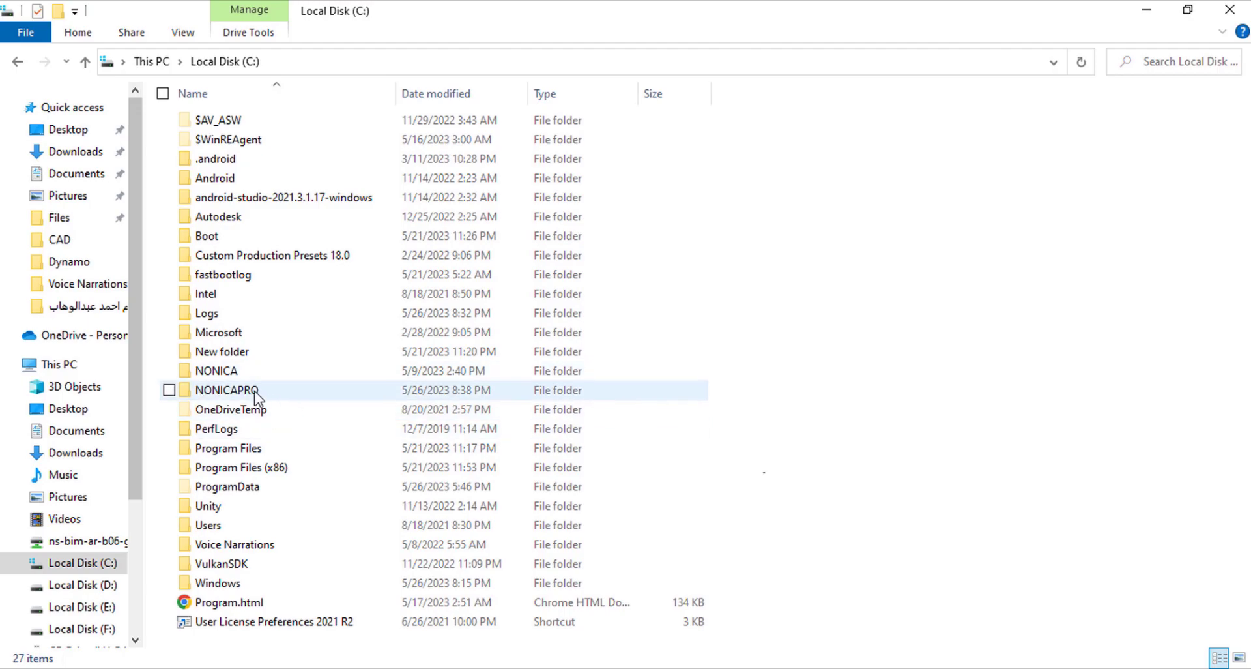
pyautogui.doubleClick(225, 390)
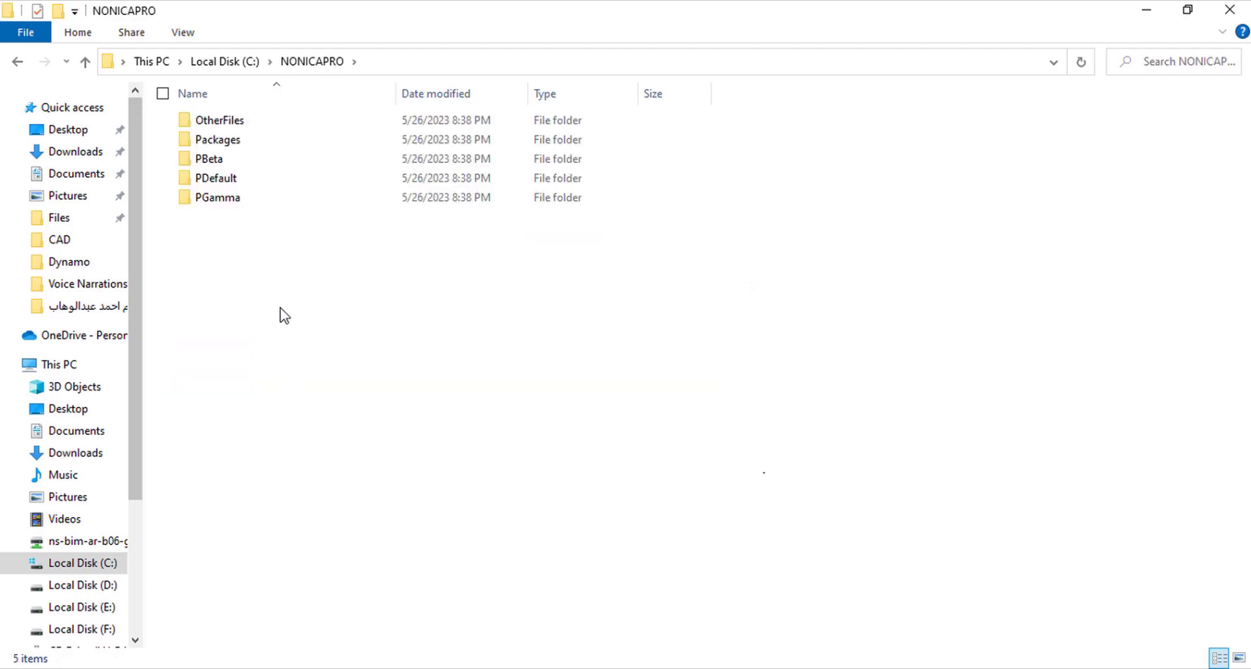
pyautogui.rightClick(322, 435)
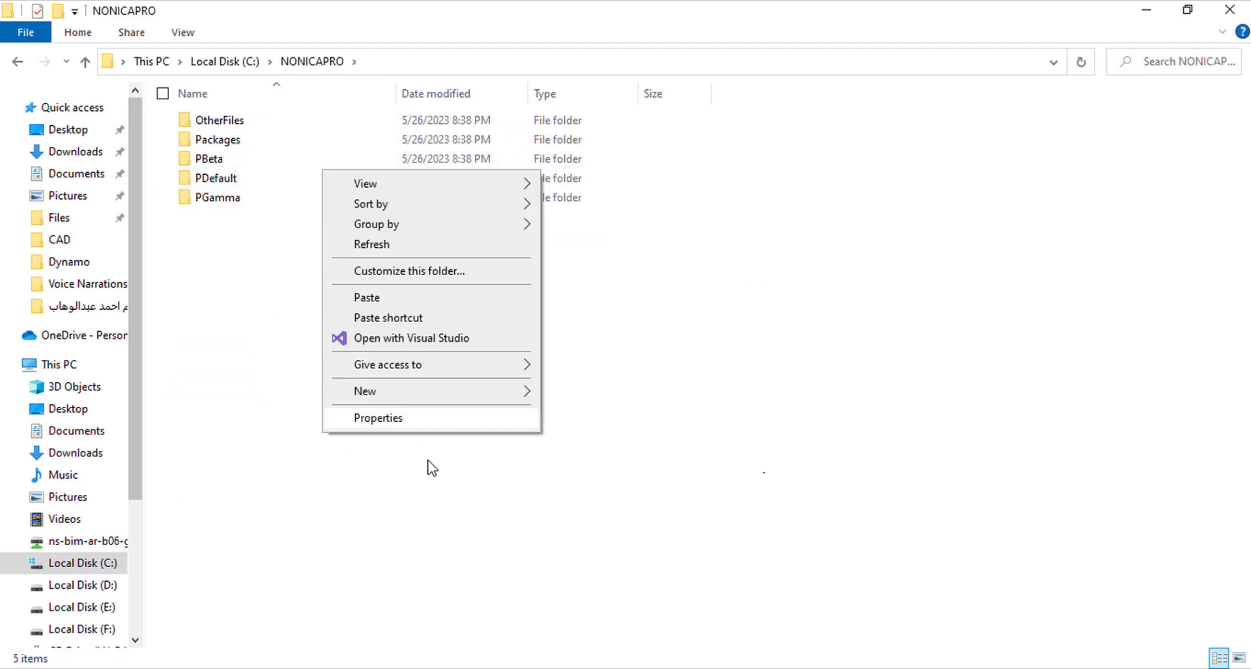
pyautogui.click(400, 297)
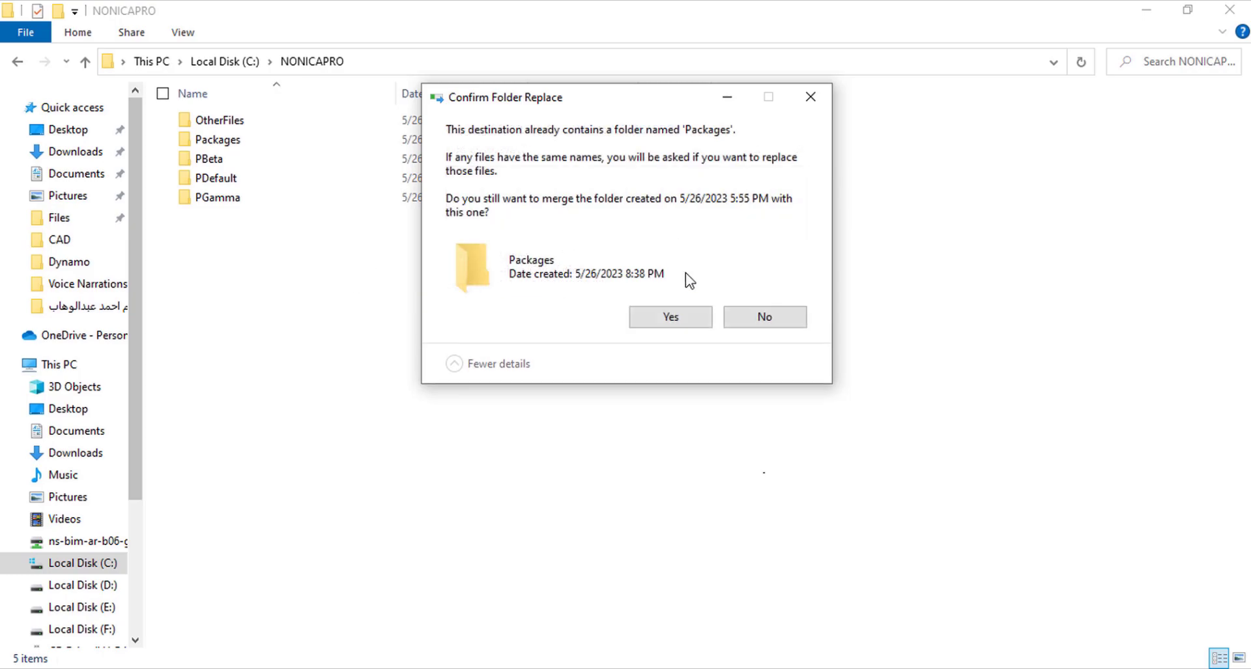
pyautogui.click(690, 309)
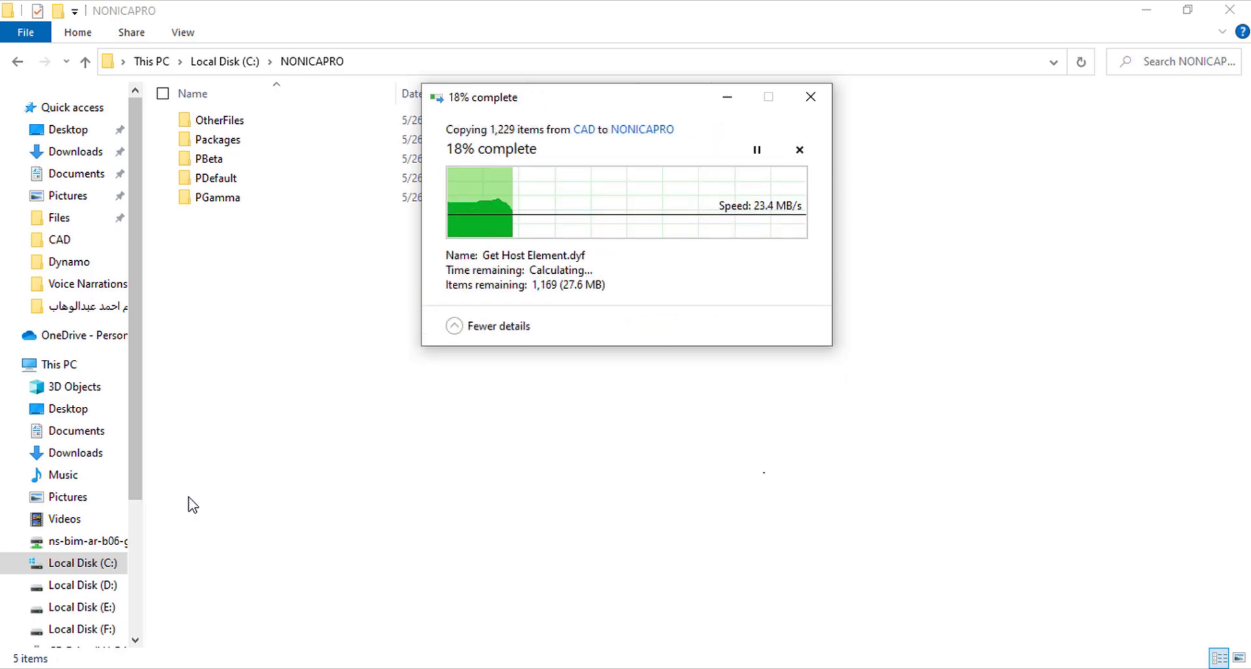
# - Check the merged Packages contents in NONICAPRO and return to the CAD folder
pyautogui.click(87, 628)
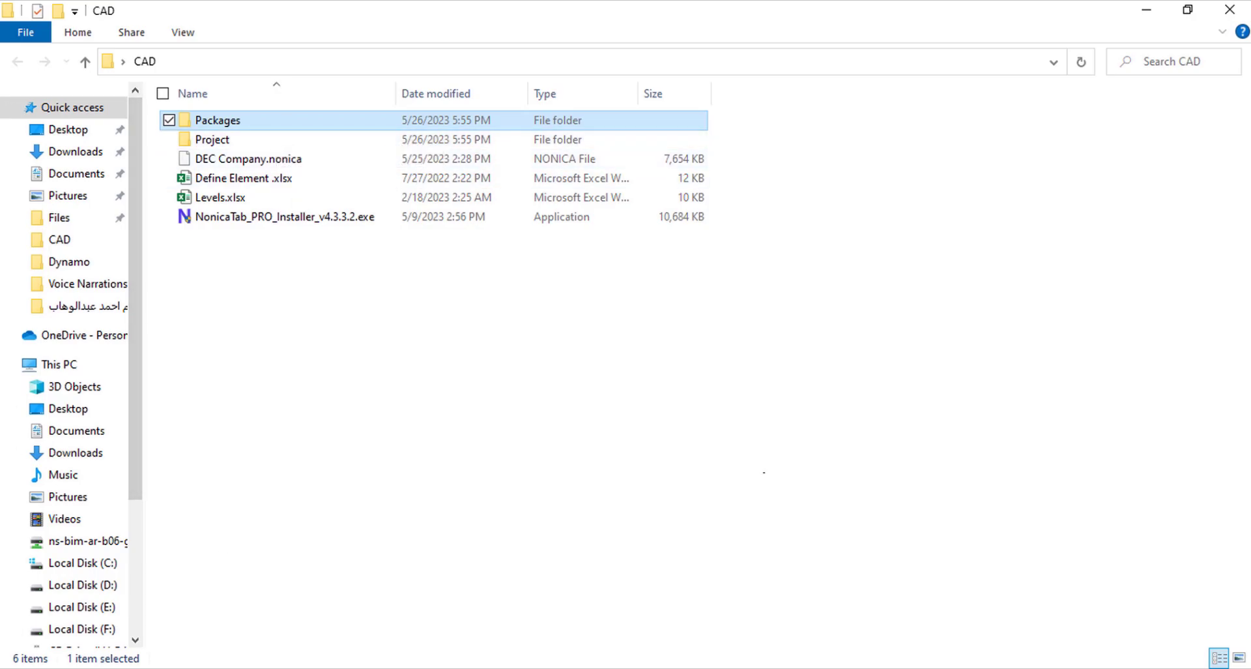
pyautogui.click(553, 573)
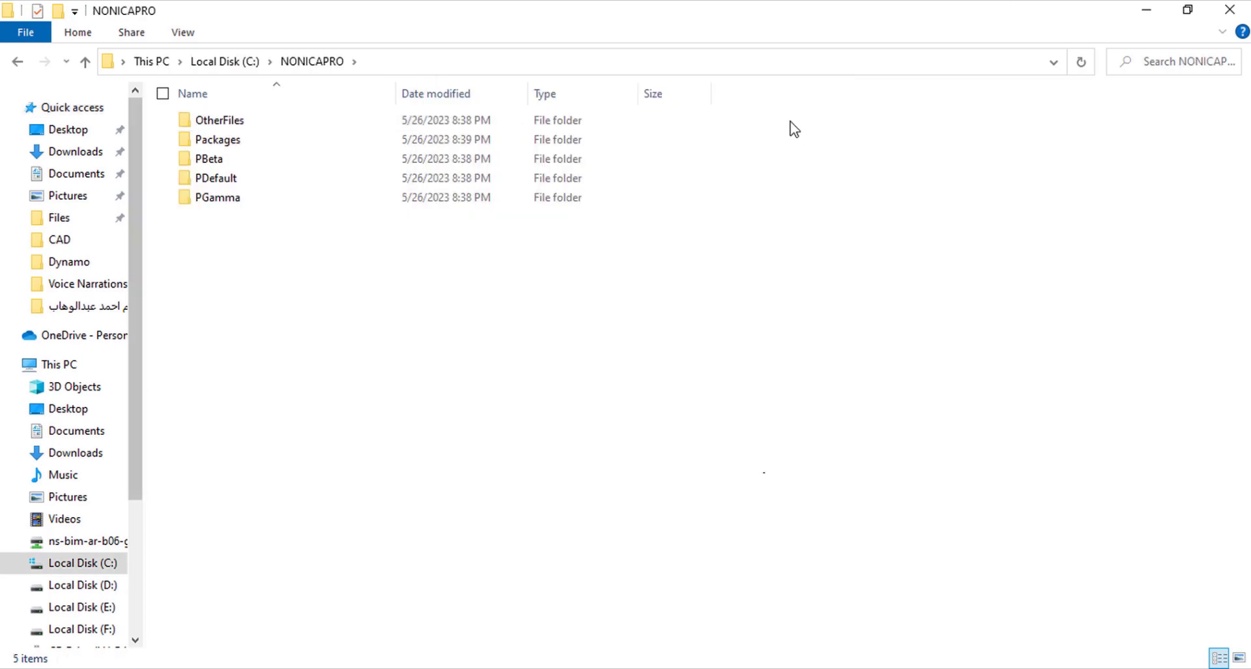
pyautogui.doubleClick(285, 141)
pyautogui.click(485, 408)
pyautogui.click(312, 62)
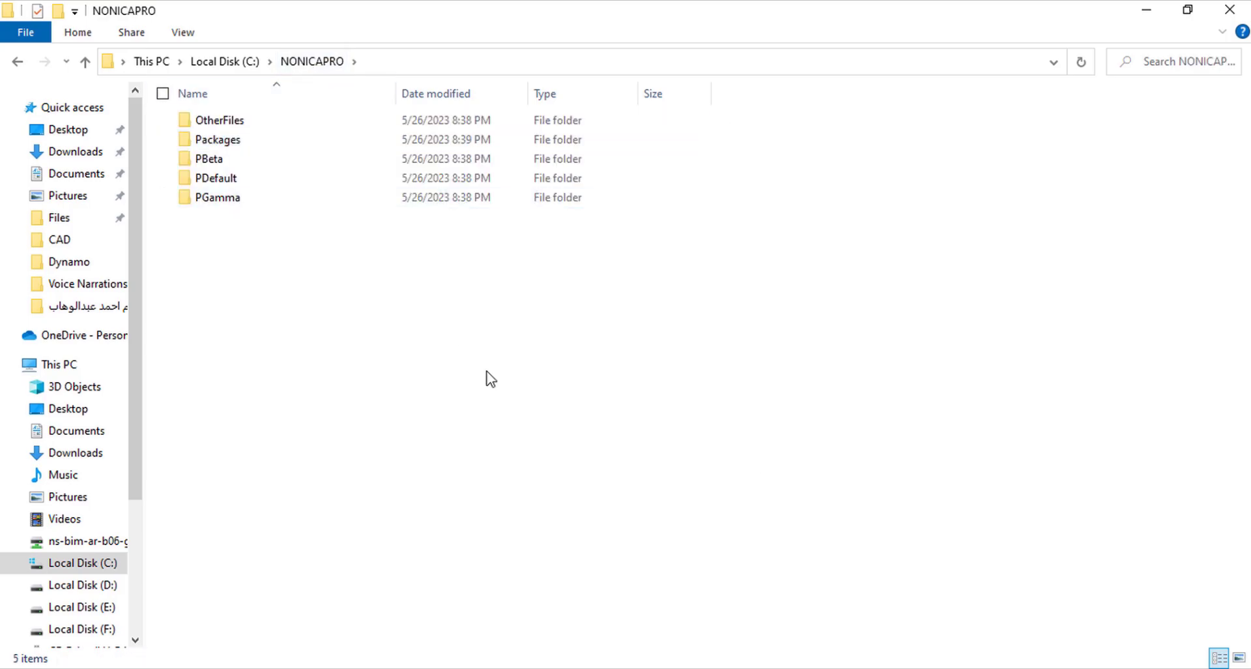
pyautogui.hotkey('alt', 'Tab')
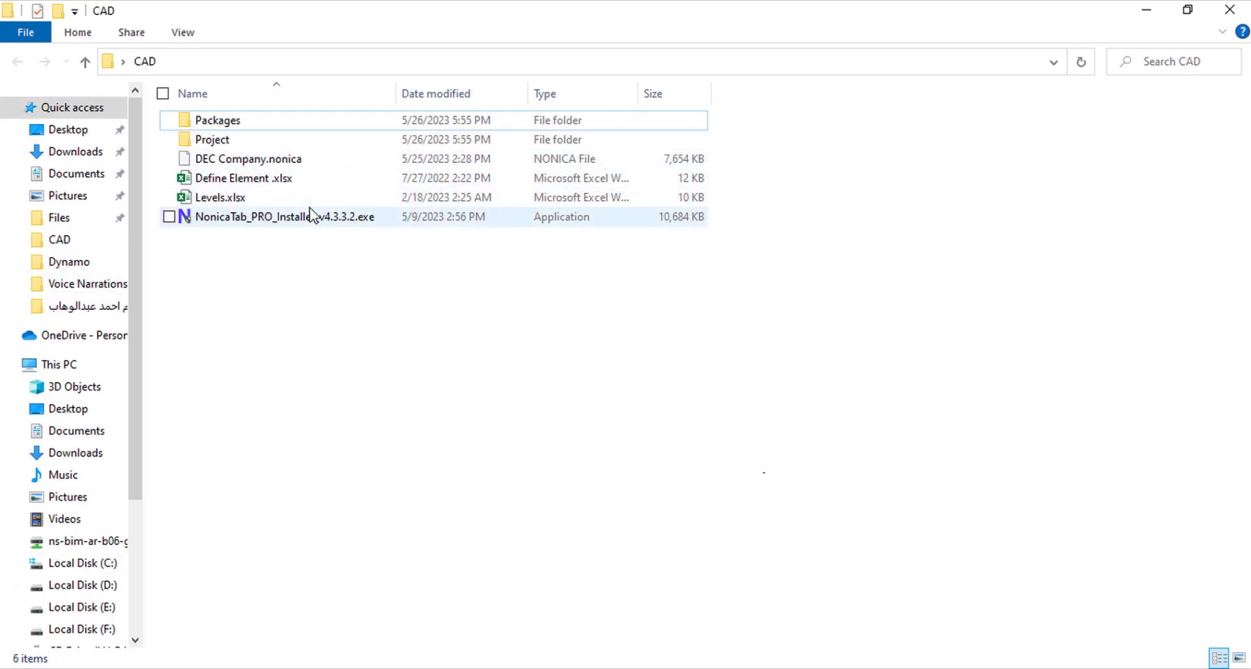
# - Delete the NonicaTab PRO installer and the Packages folder from the CAD folder
pyautogui.click(313, 218)
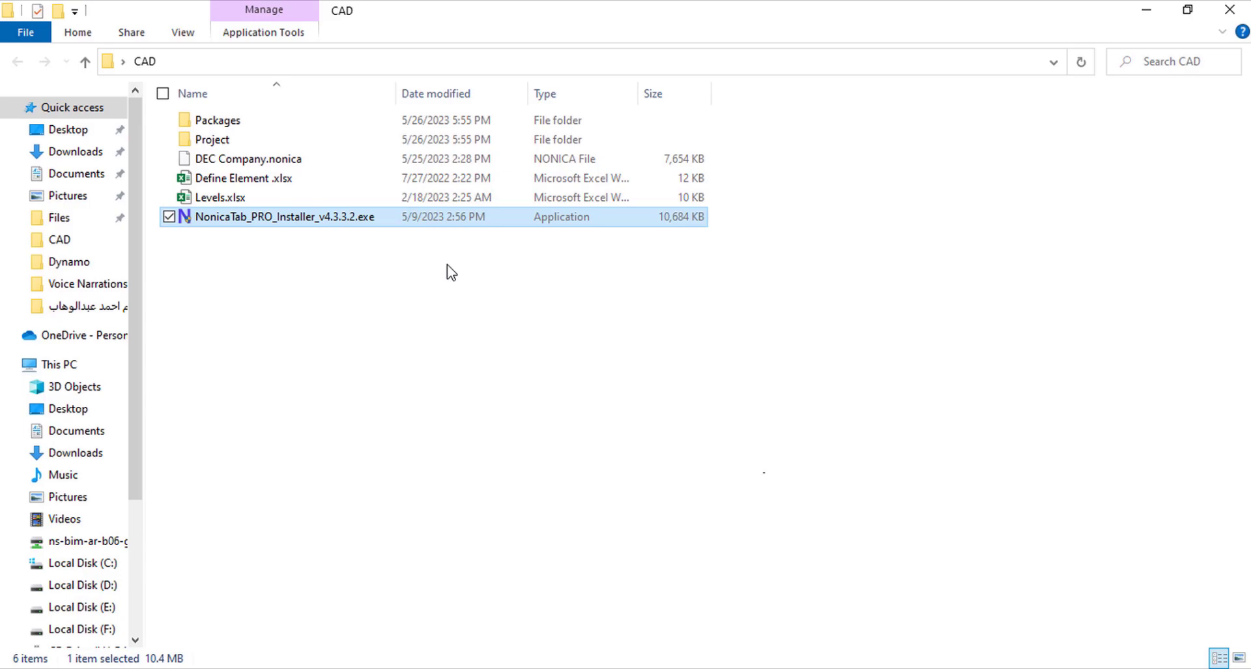
pyautogui.press('Delete')
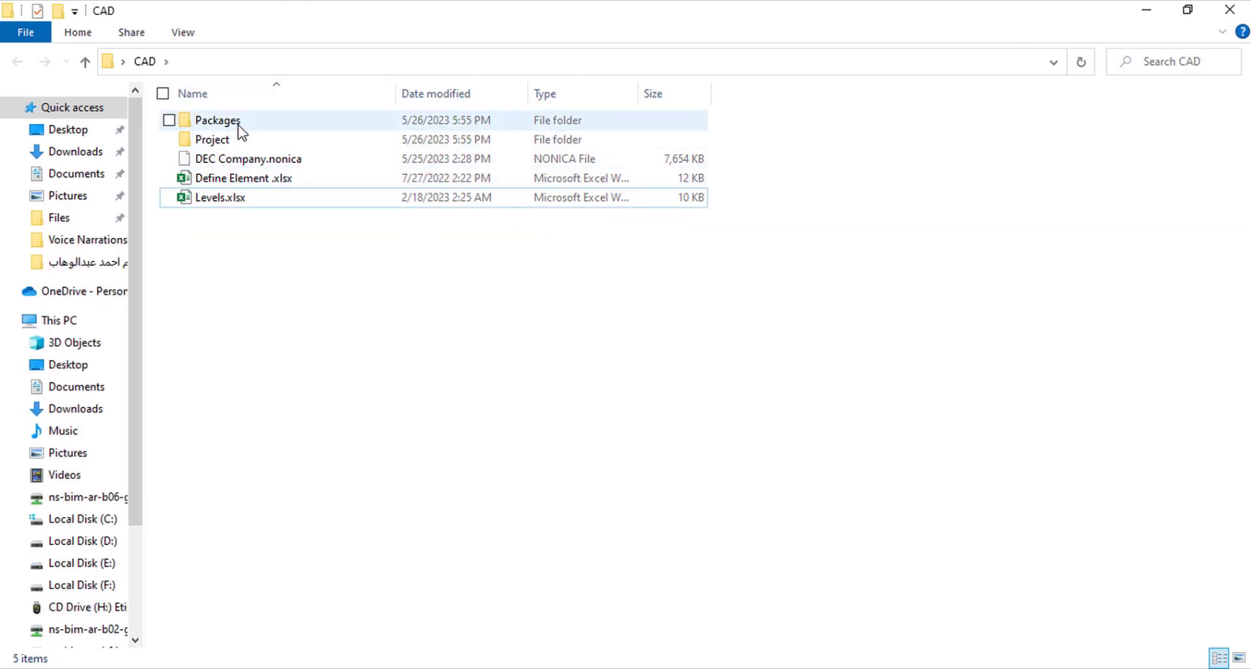
pyautogui.click(241, 132)
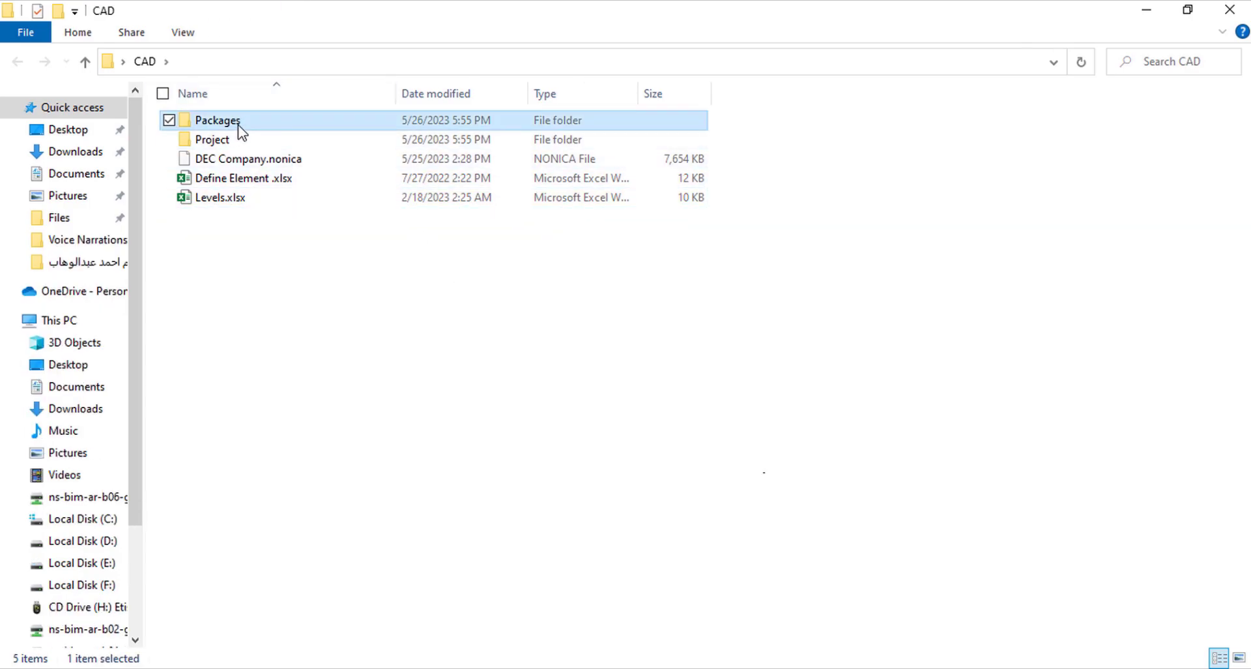
pyautogui.press('Delete')
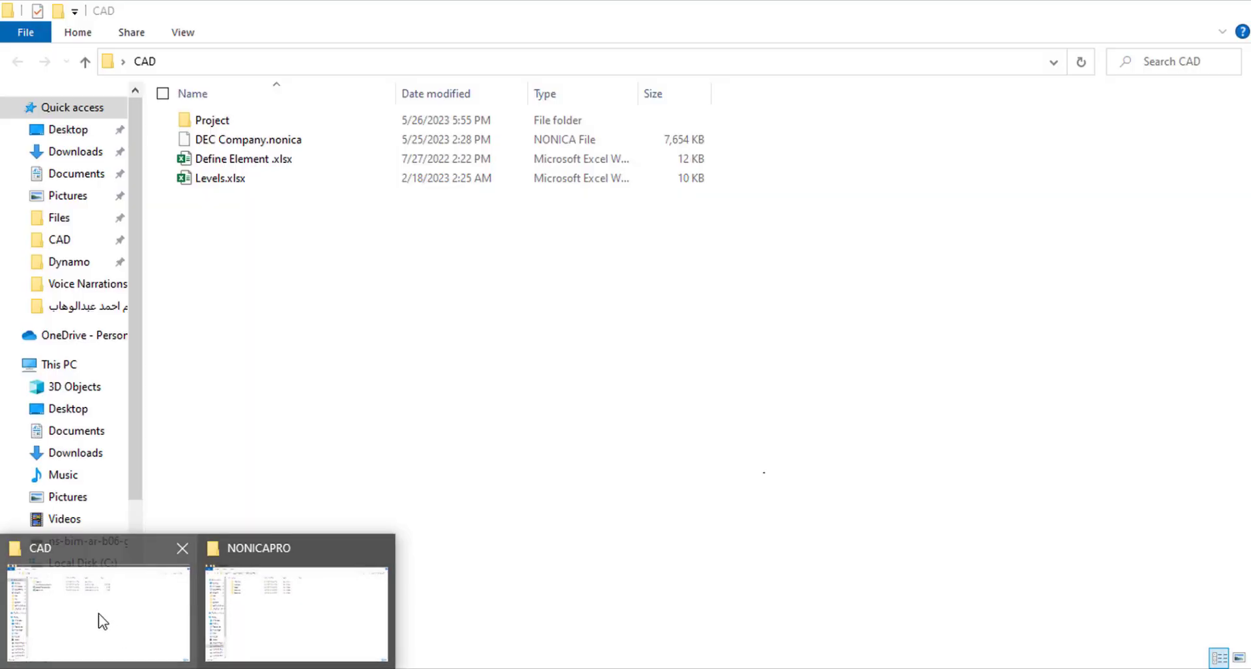
pyautogui.click(100, 616)
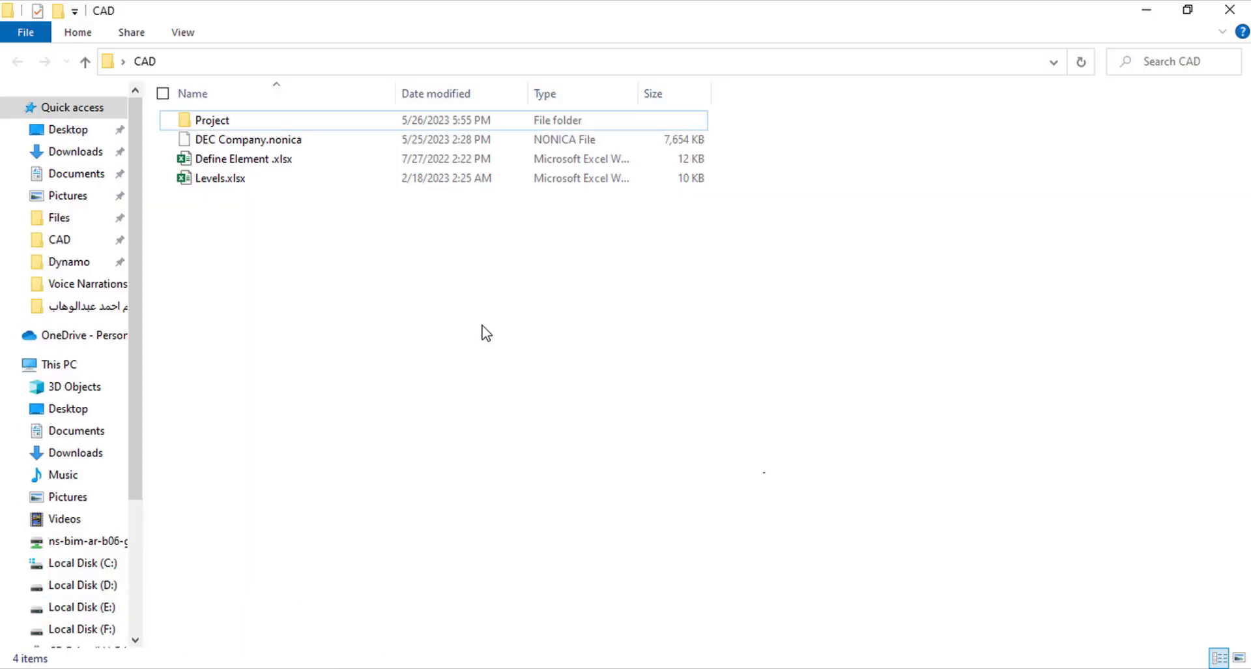
# - In Revit 2021, start a new project from the Metric-Structural Template
pyautogui.hotkey('alt', 'Tab')
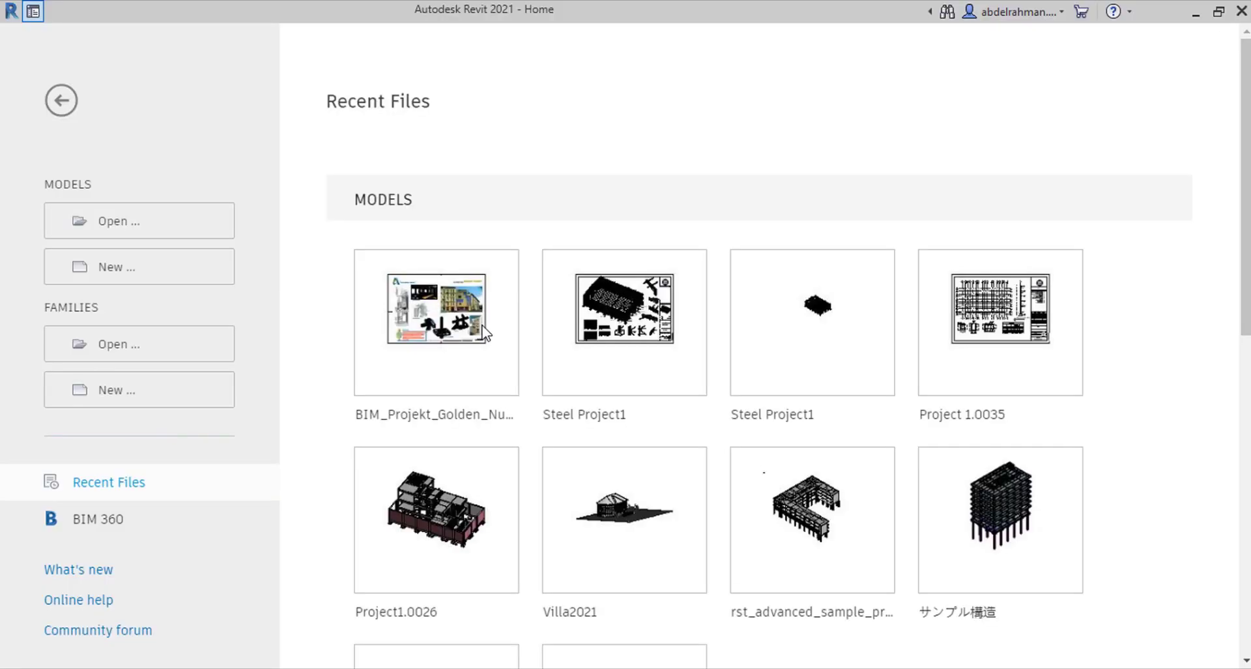
pyautogui.click(140, 273)
pyautogui.click(612, 346)
pyautogui.click(594, 445)
pyautogui.click(594, 447)
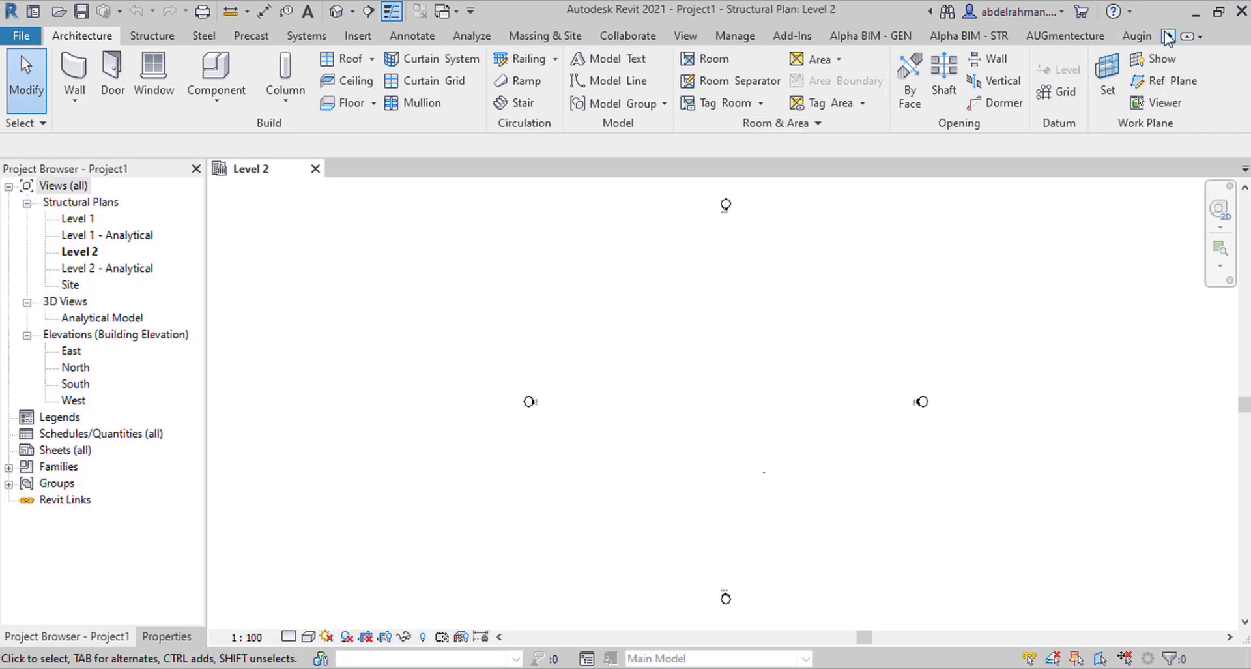
# - Open Settings from the Default toolbar dropdown on the NonicaTab PRO ribbon tab
pyautogui.click(1168, 38)
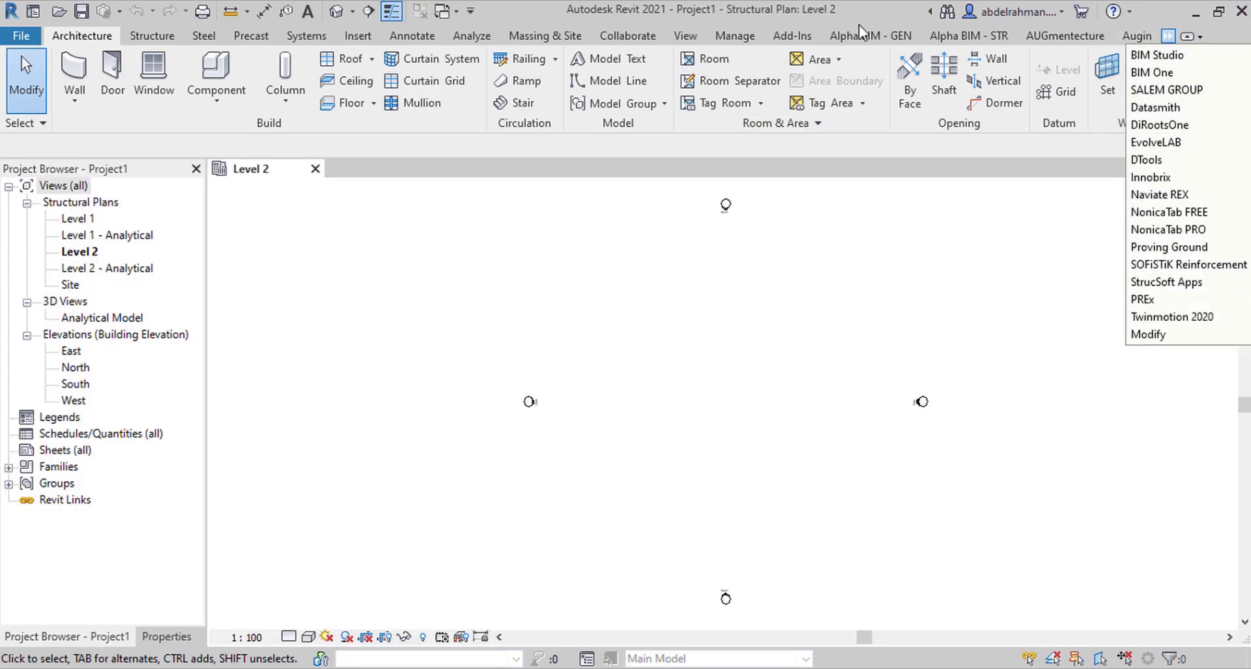
pyautogui.click(1181, 229)
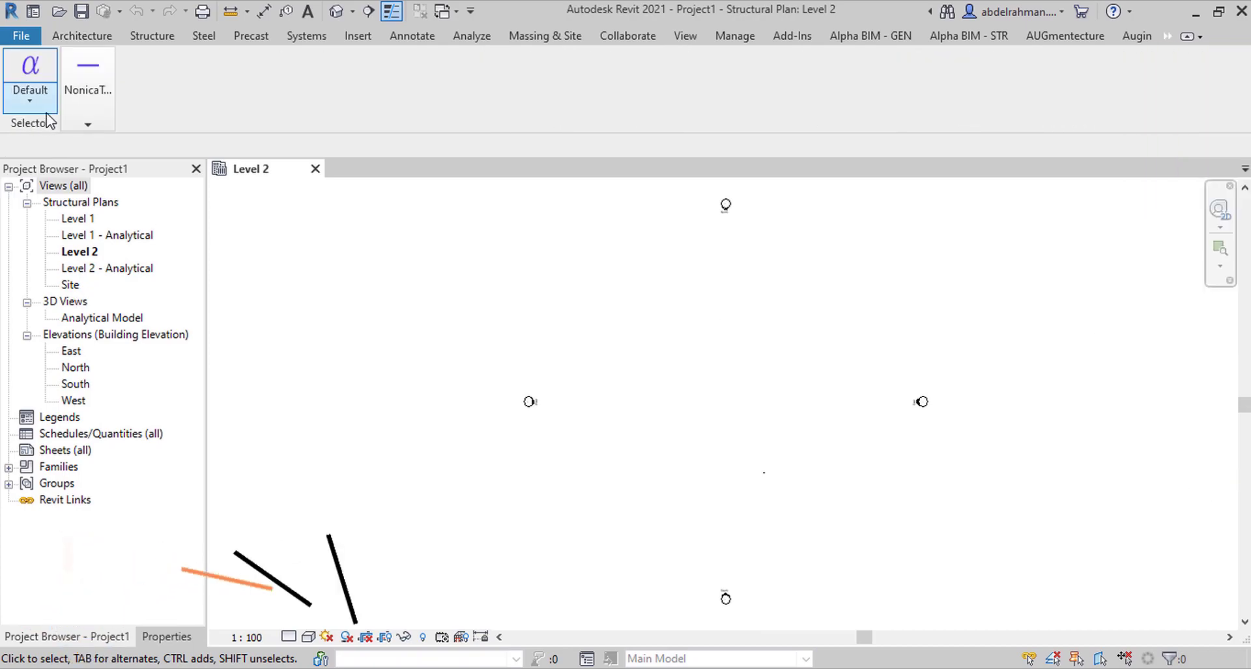
pyautogui.click(30, 100)
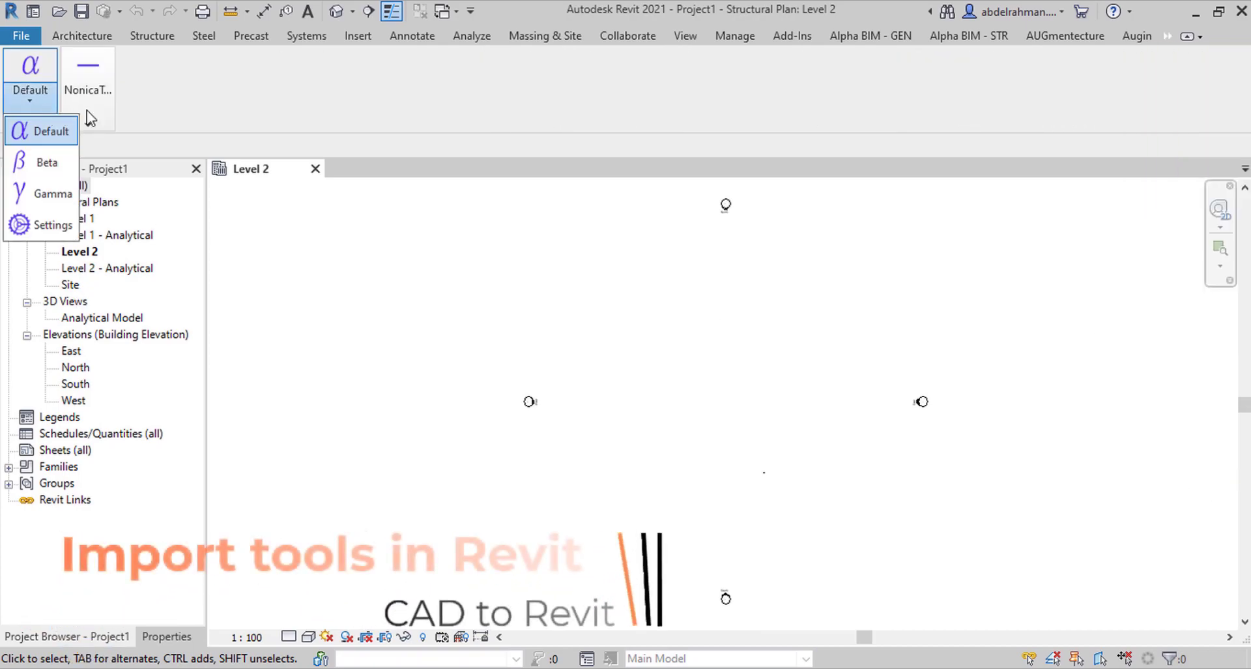
pyautogui.click(61, 226)
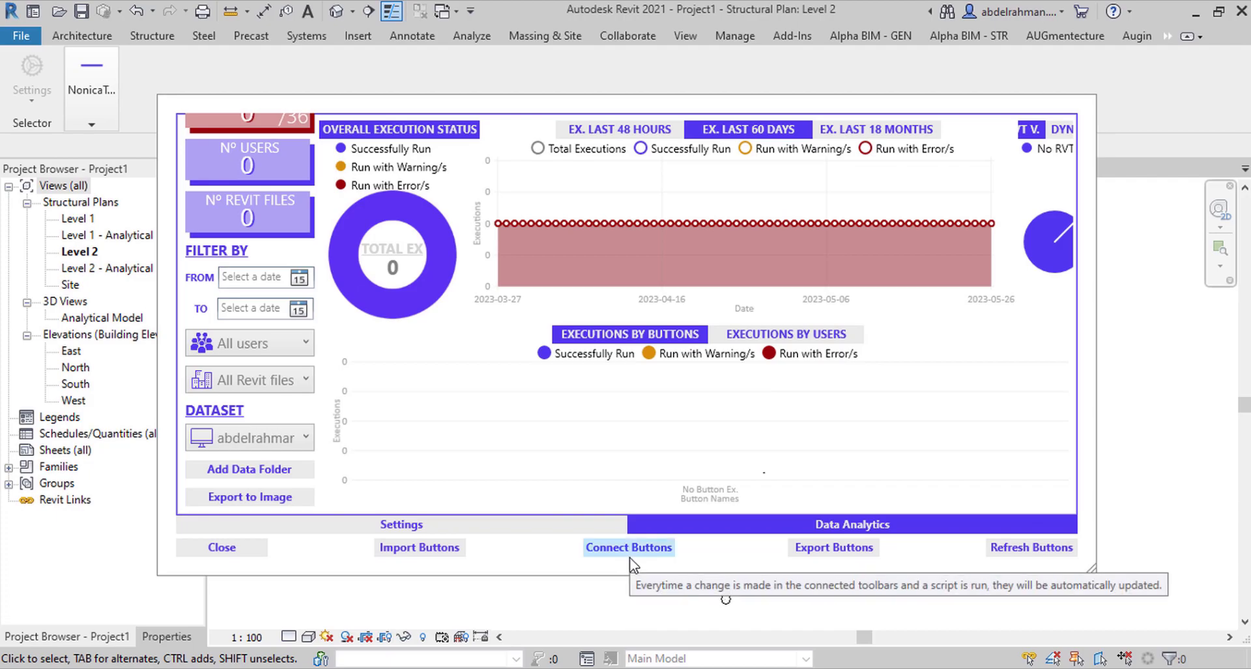
# - Import the DEC Company.nonica toolbar file from the CAD folder via Import Buttons
pyautogui.click(438, 553)
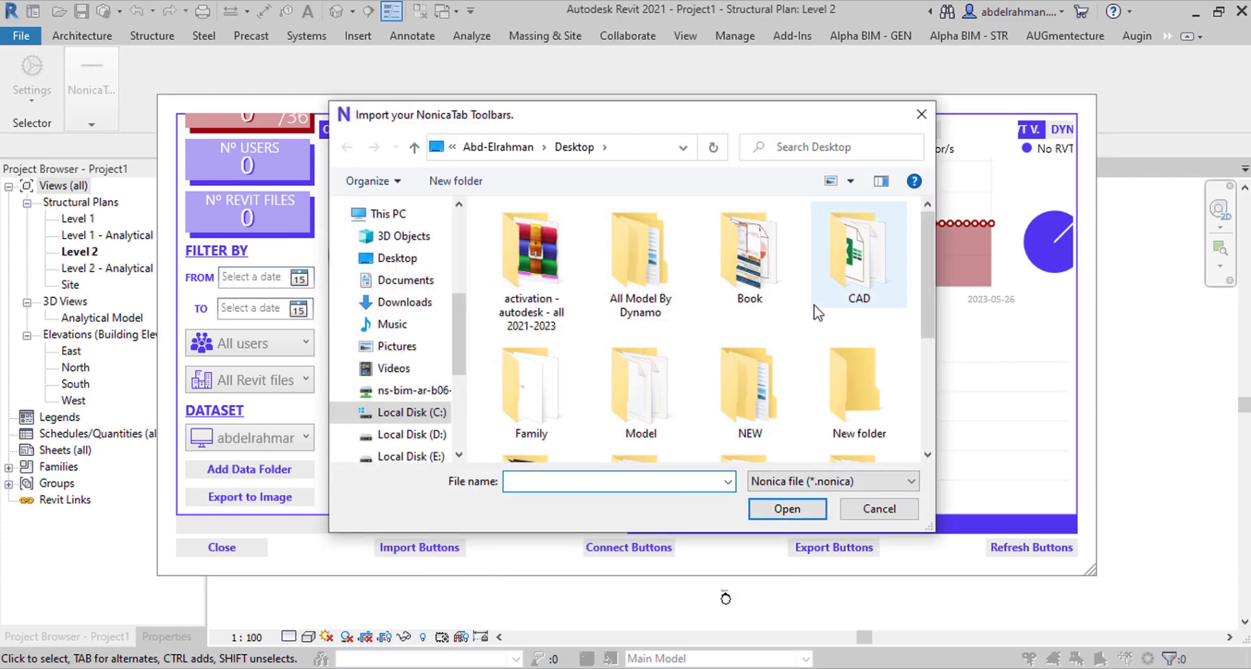
pyautogui.doubleClick(851, 289)
pyautogui.doubleClick(519, 258)
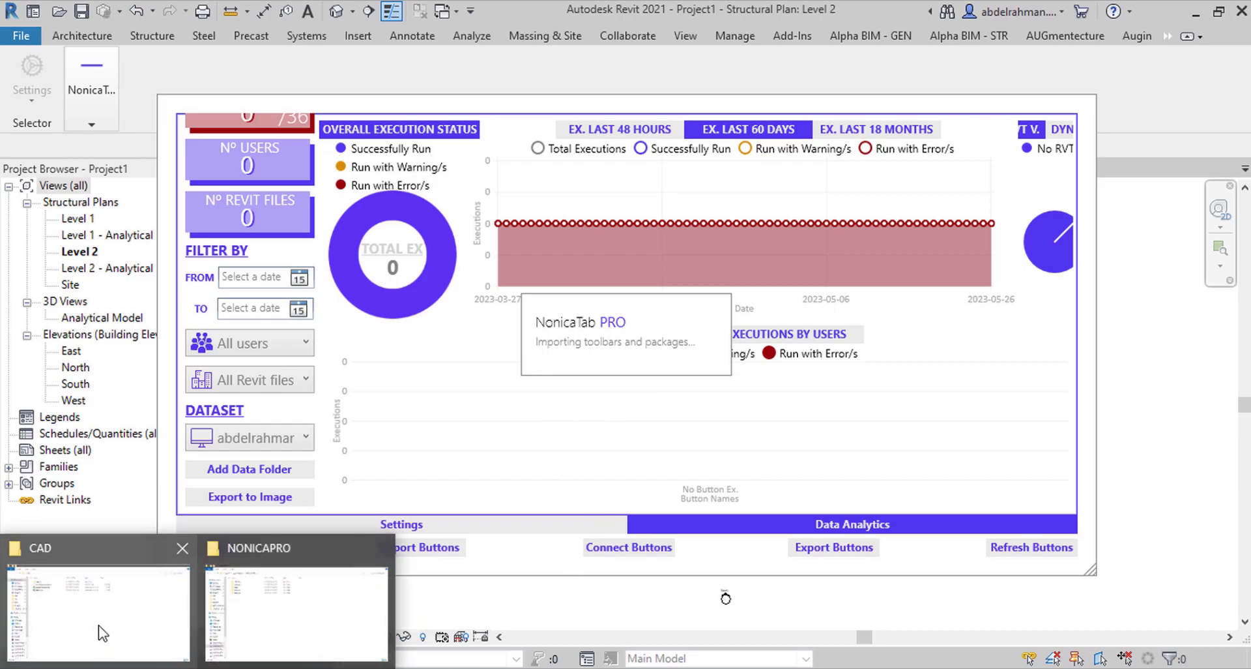
pyautogui.click(94, 603)
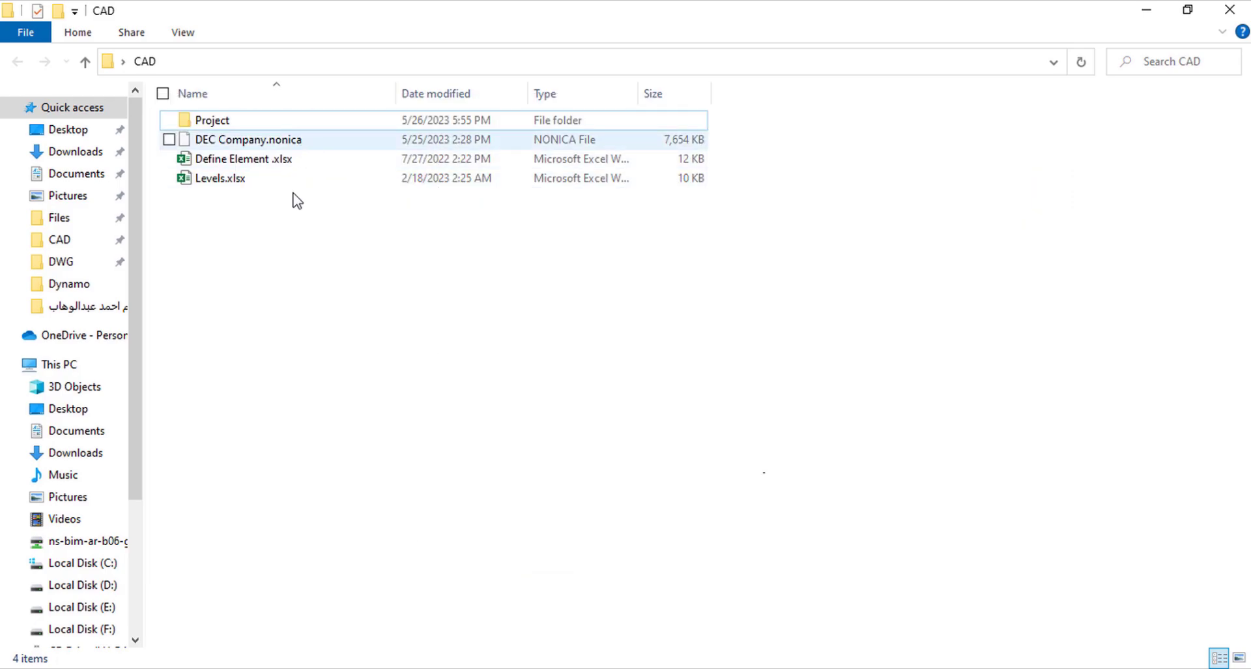
pyautogui.hotkey('alt', 'Tab')
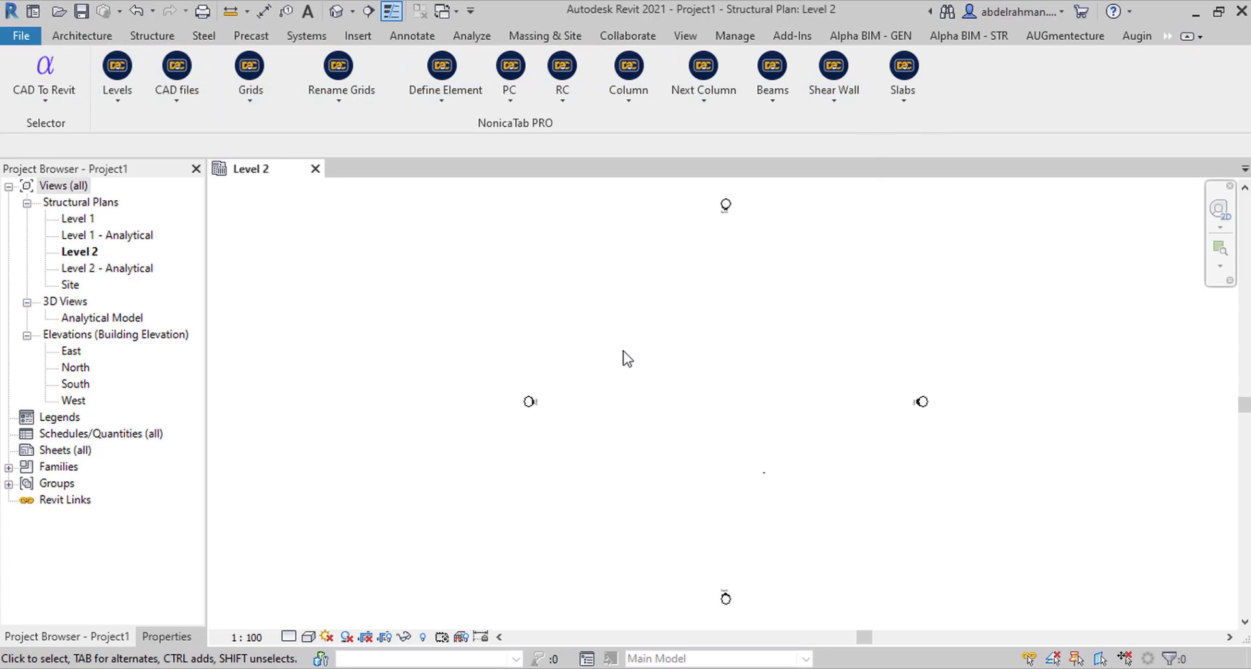
# - Bring AutoCAD's Full Project.dwg forward and zoom out to show every sheet frame
pyautogui.moveTo(121, 667)
pyautogui.hotkey('alt', 'Tab')
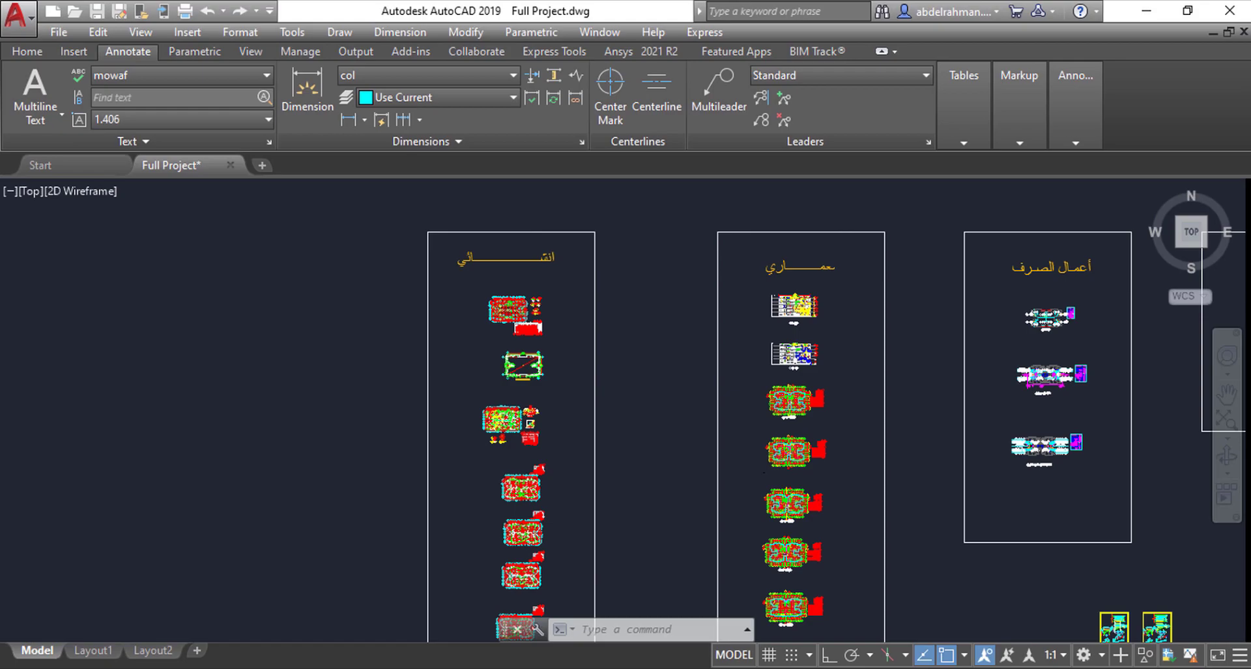
pyautogui.scroll(-4, 554, 246)
# - Review the nine DWG drawings in the Project folder, then return to Revit
pyautogui.moveTo(168, 666)
pyautogui.click(123, 605)
pyautogui.doubleClick(291, 120)
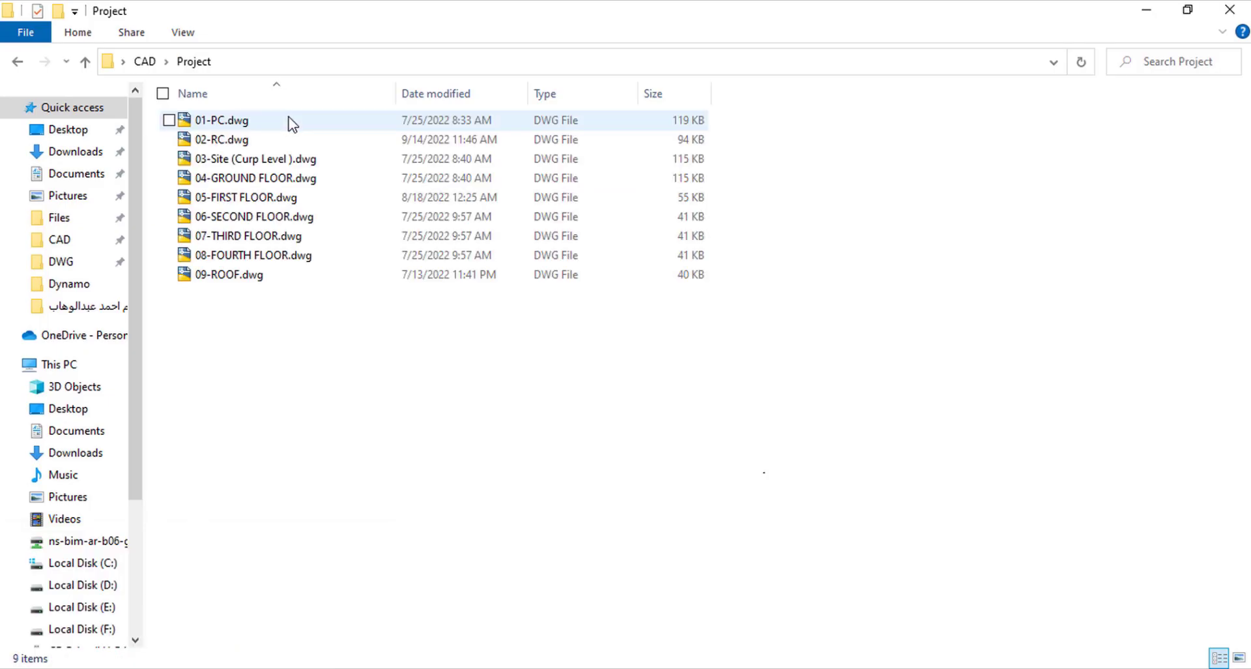
pyautogui.click(144, 62)
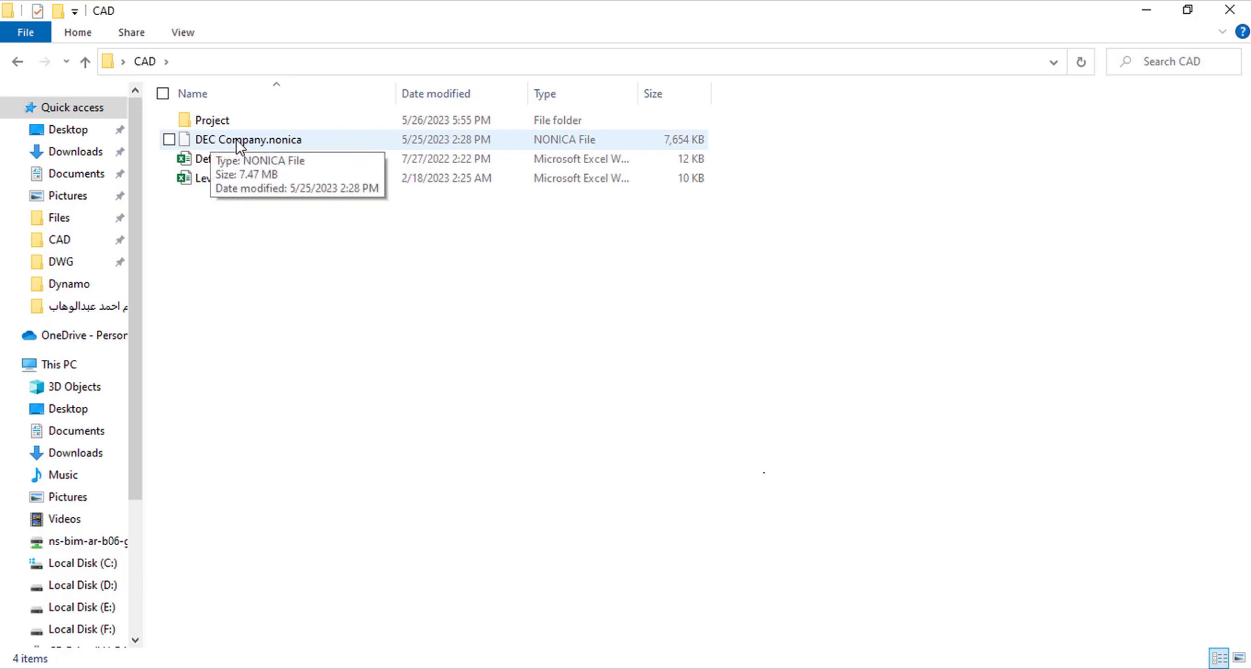
pyautogui.hotkey('alt', 'Tab')
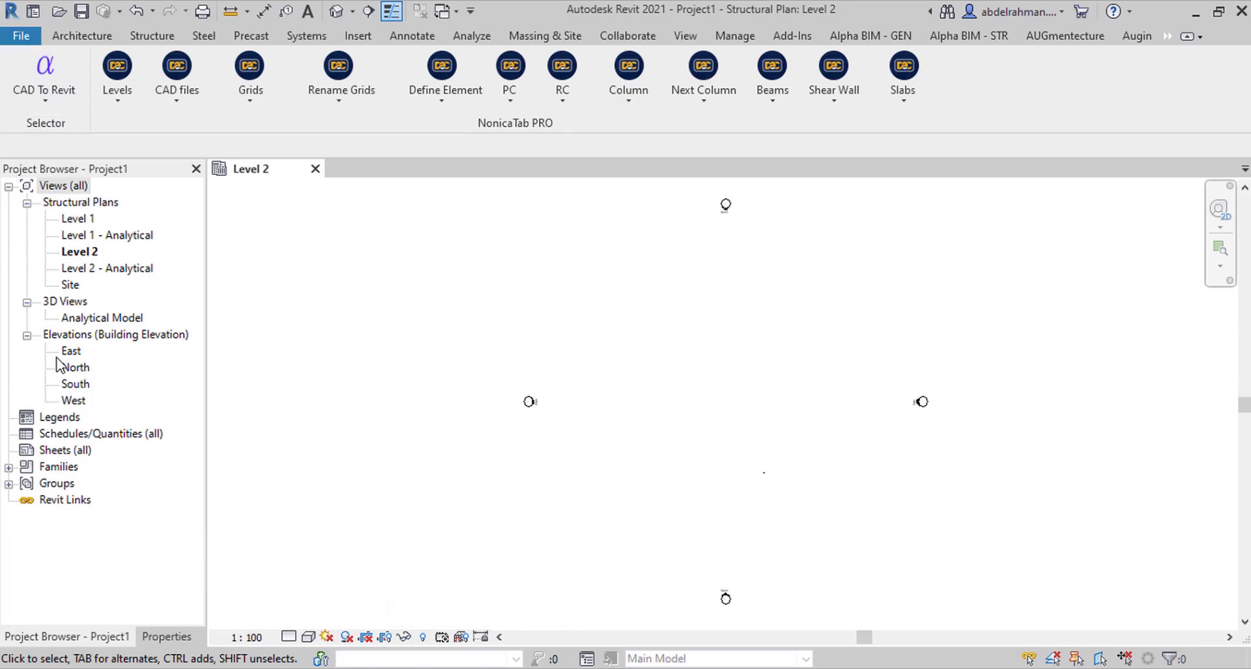
# - Delete the existing levels in the North elevation, then select the level names in Levels.xlsx
pyautogui.doubleClick(73, 367)
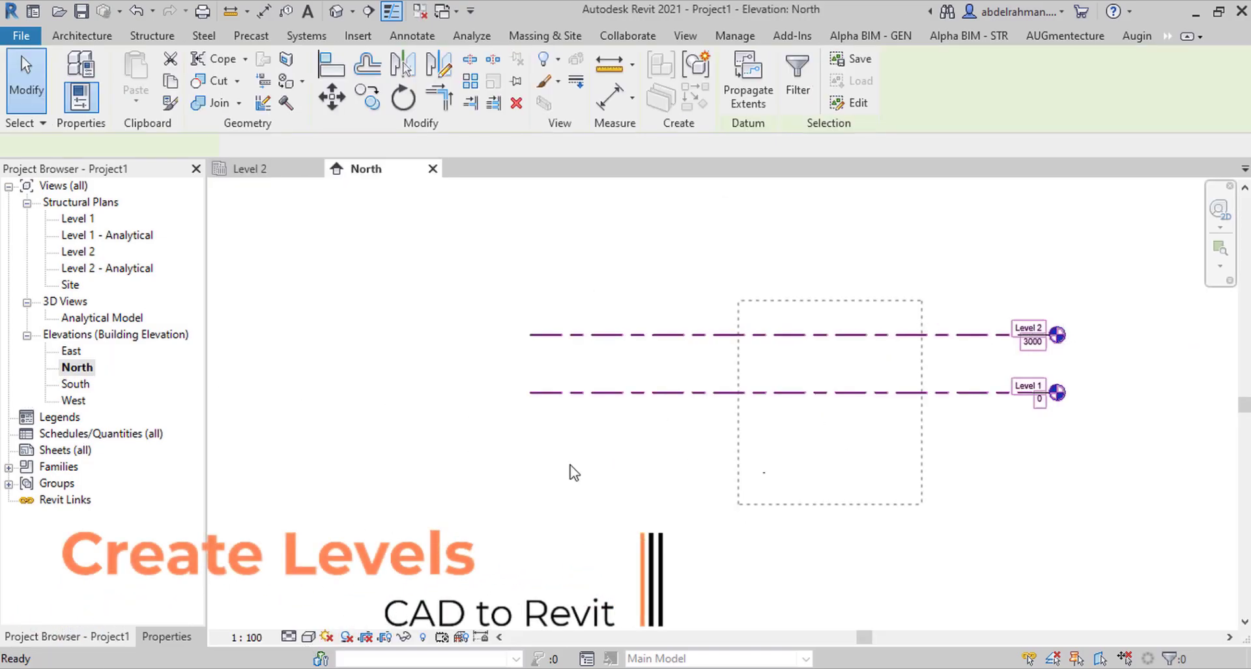
pyautogui.press('Delete')
pyautogui.click(692, 404)
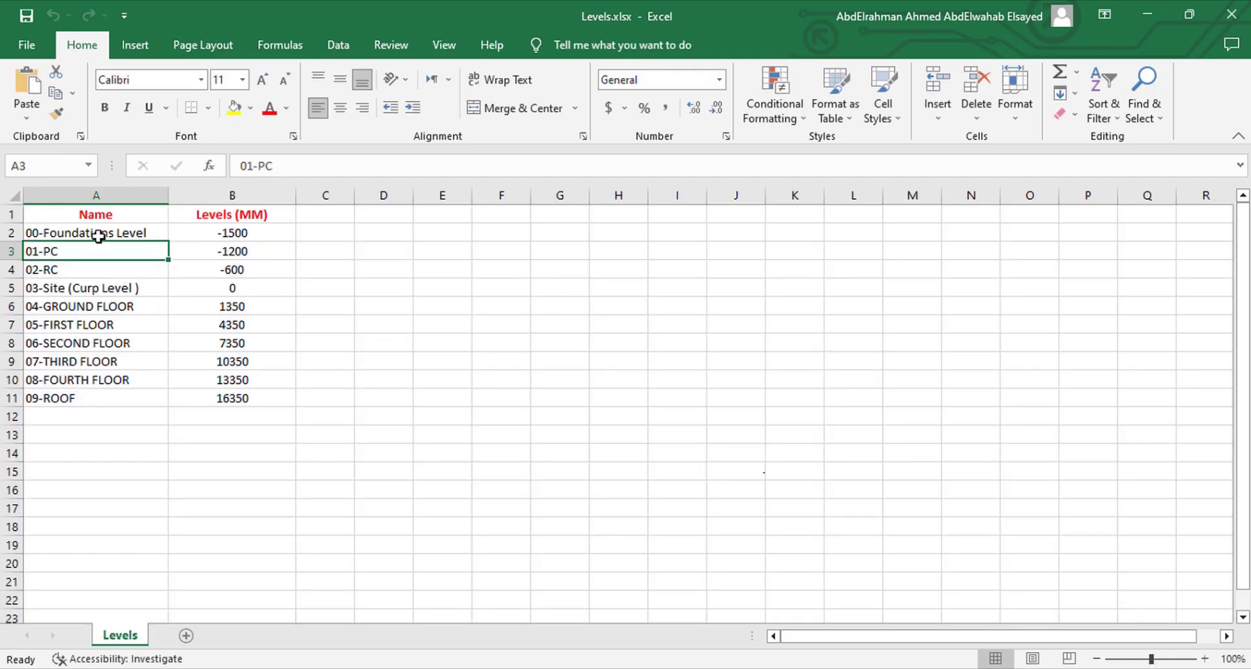
pyautogui.click(257, 267)
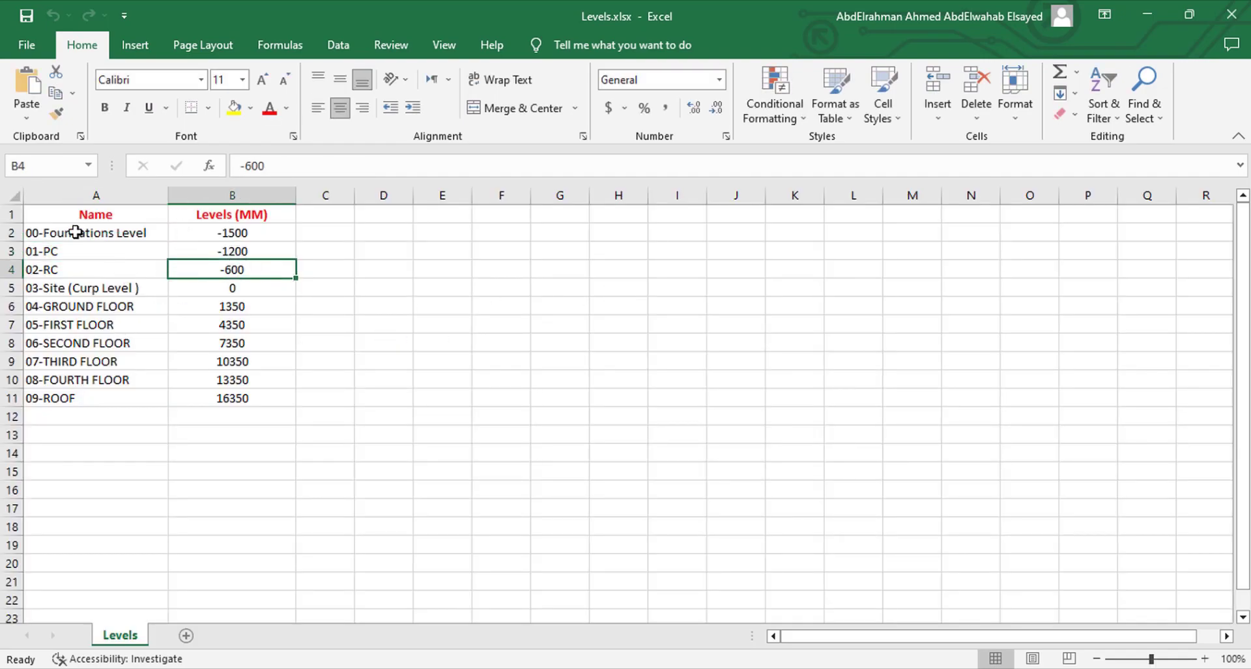
pyautogui.moveTo(77, 231); pyautogui.dragTo(78, 429)
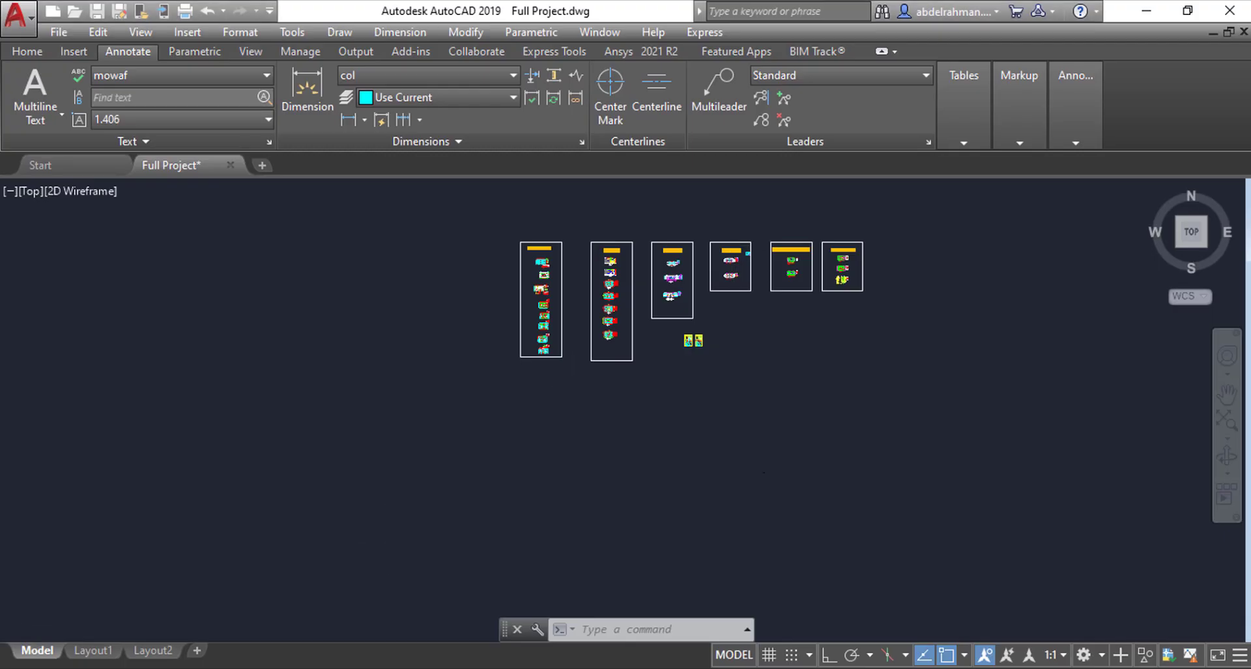
# - Zoom into the AutoCAD front elevation to read the floor level marks, with the ground floor at +1.35
pyautogui.scroll(3, 678, 260)
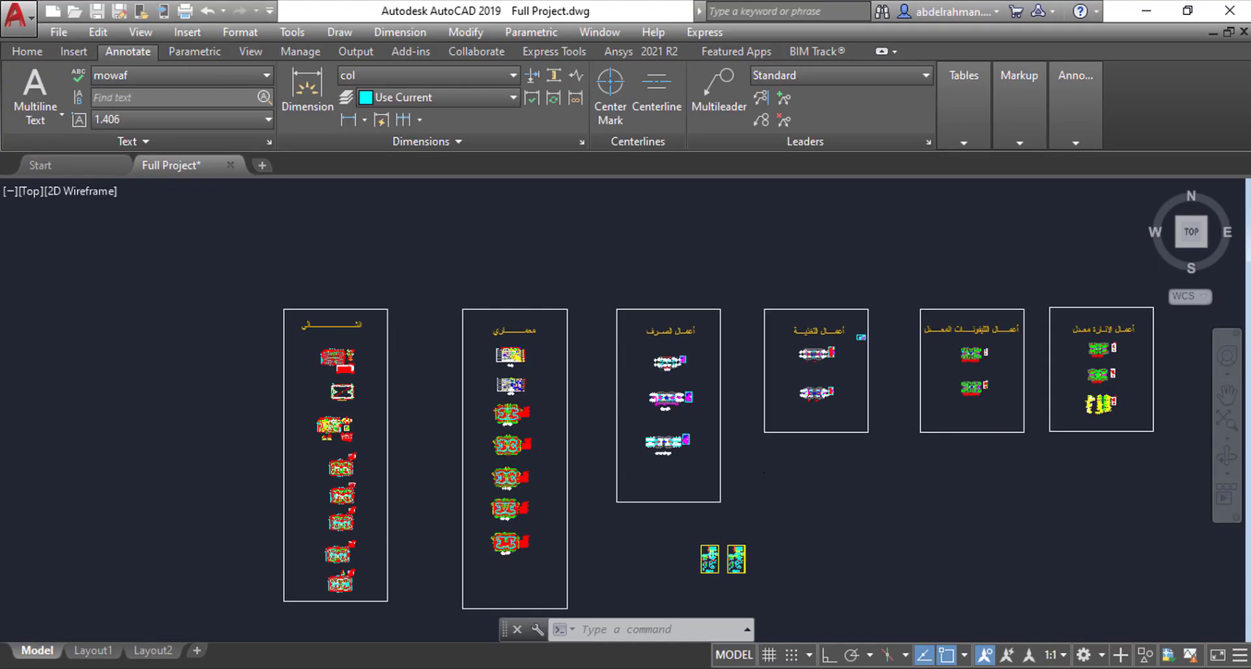
pyautogui.scroll(6, 569, 329)
pyautogui.scroll(2, 569, 329)
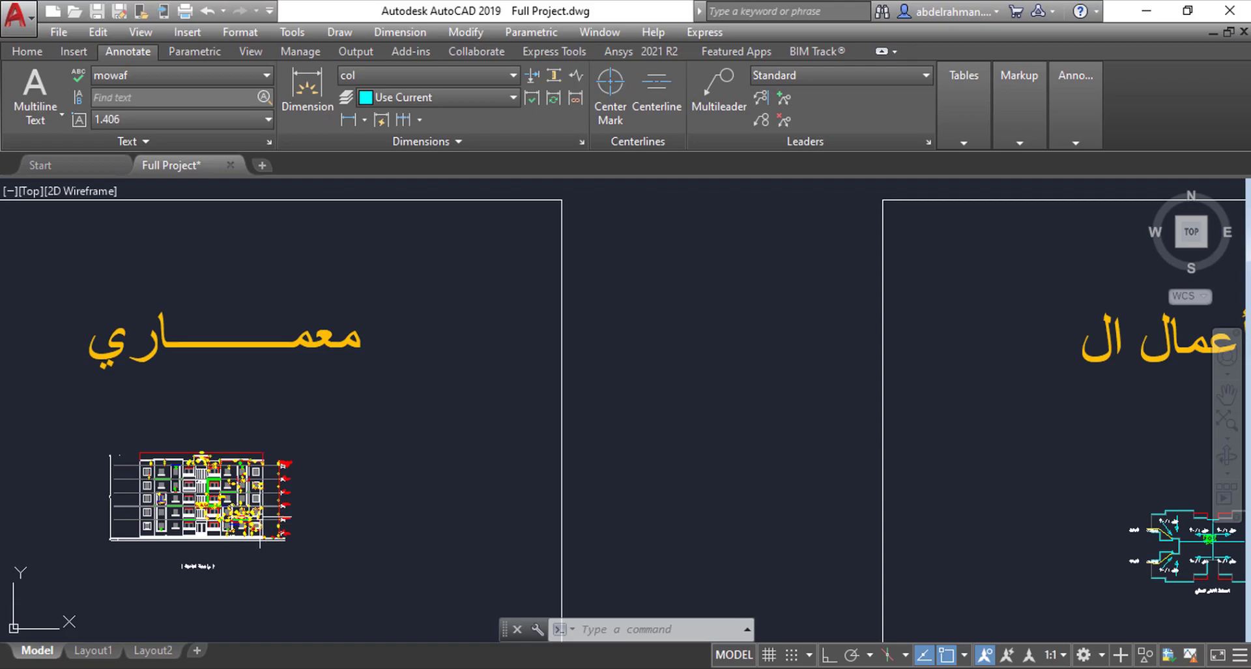
pyautogui.scroll(4, 261, 538)
pyautogui.scroll(-2, 488, 240)
pyautogui.scroll(8, 481, 440)
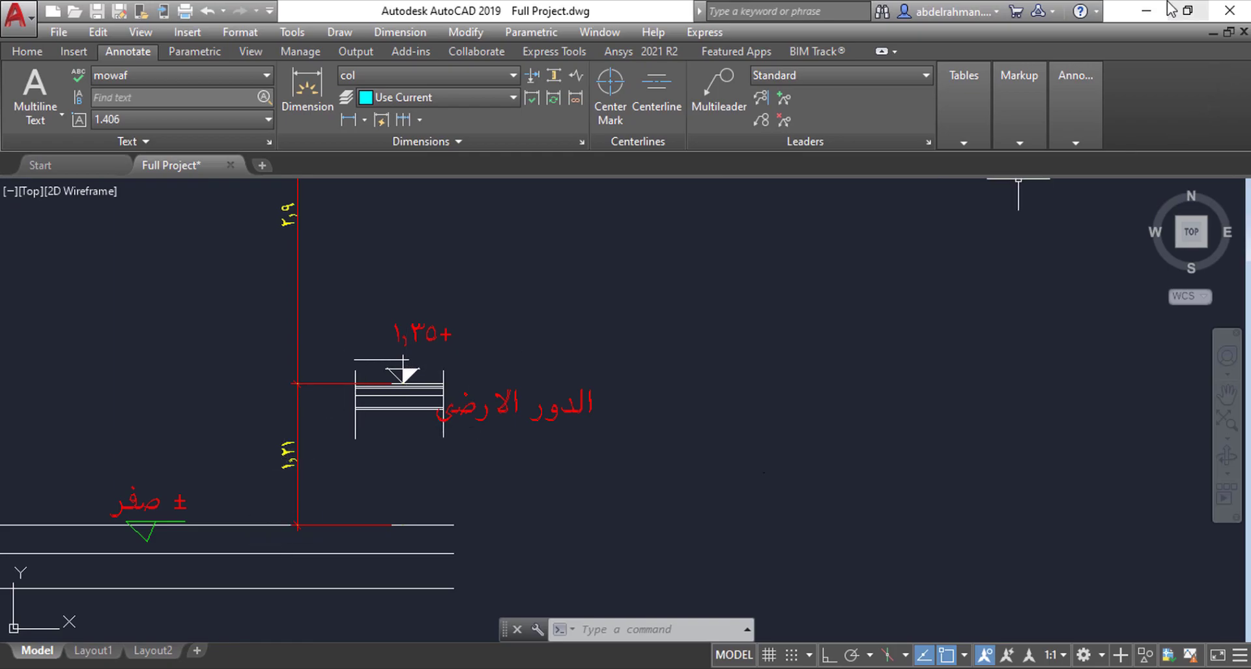
# - Review the Levels sheet heights from -1500 at 00-Foundations Level to 16350 at 09-ROOF, then return to Revit
pyautogui.click(1148, 13)
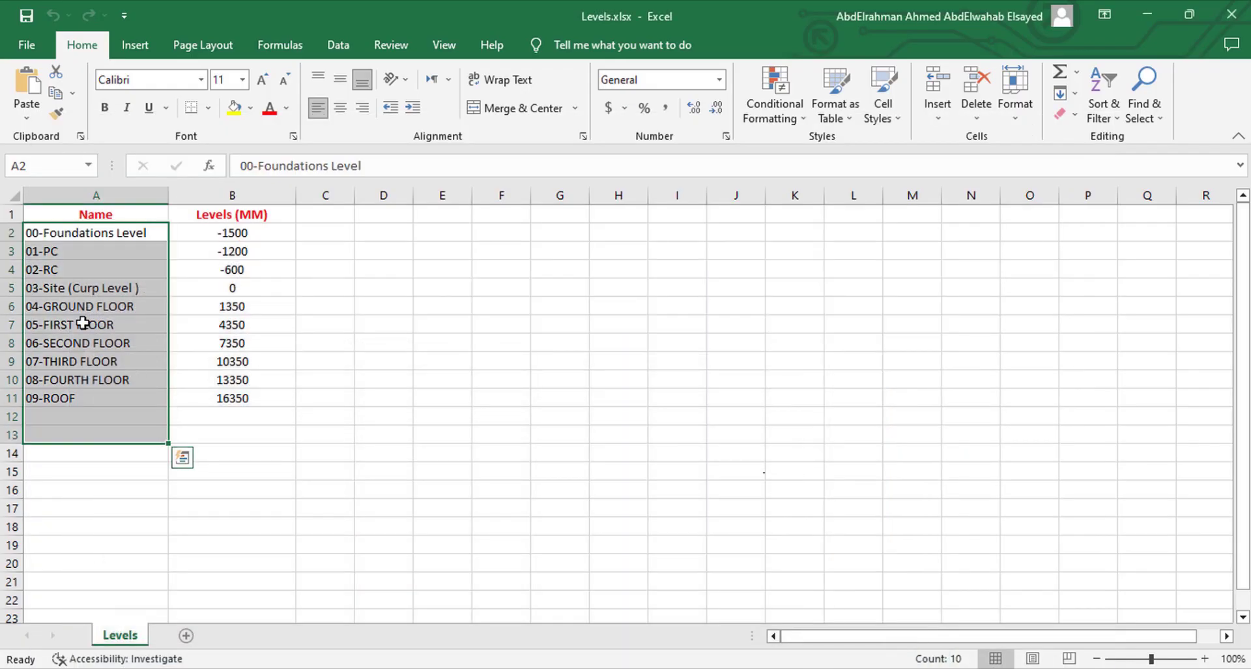
pyautogui.click(134, 229)
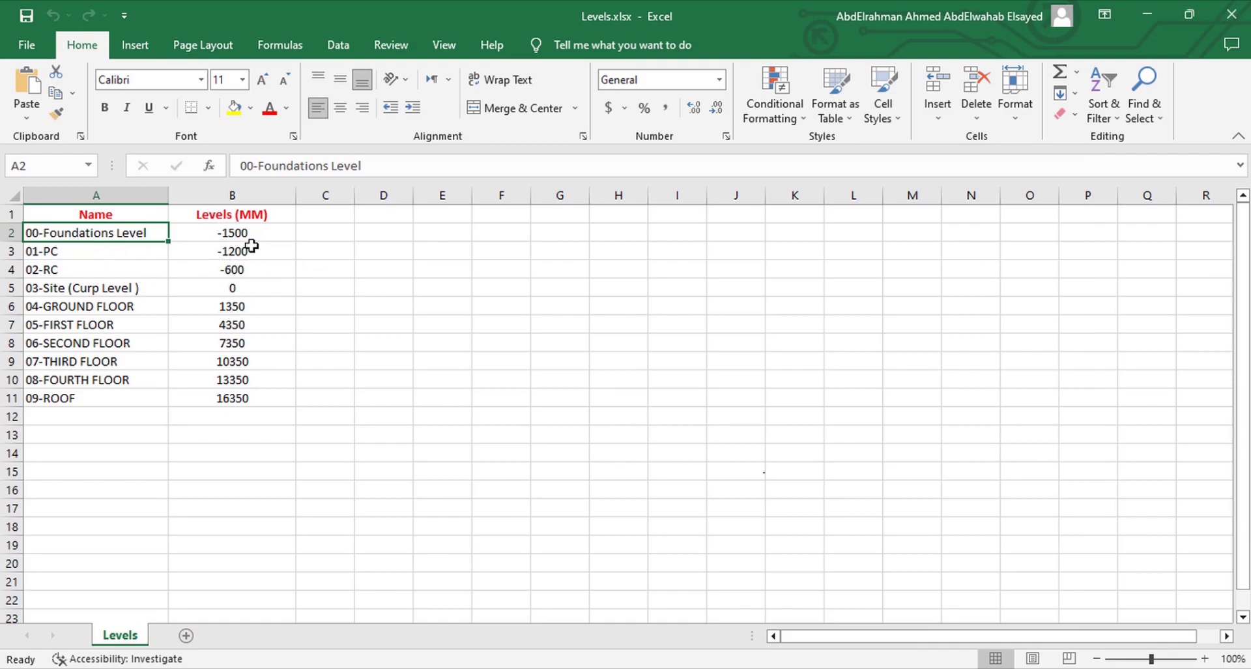
pyautogui.moveTo(251, 259); pyautogui.dragTo(260, 411)
pyautogui.click(329, 434)
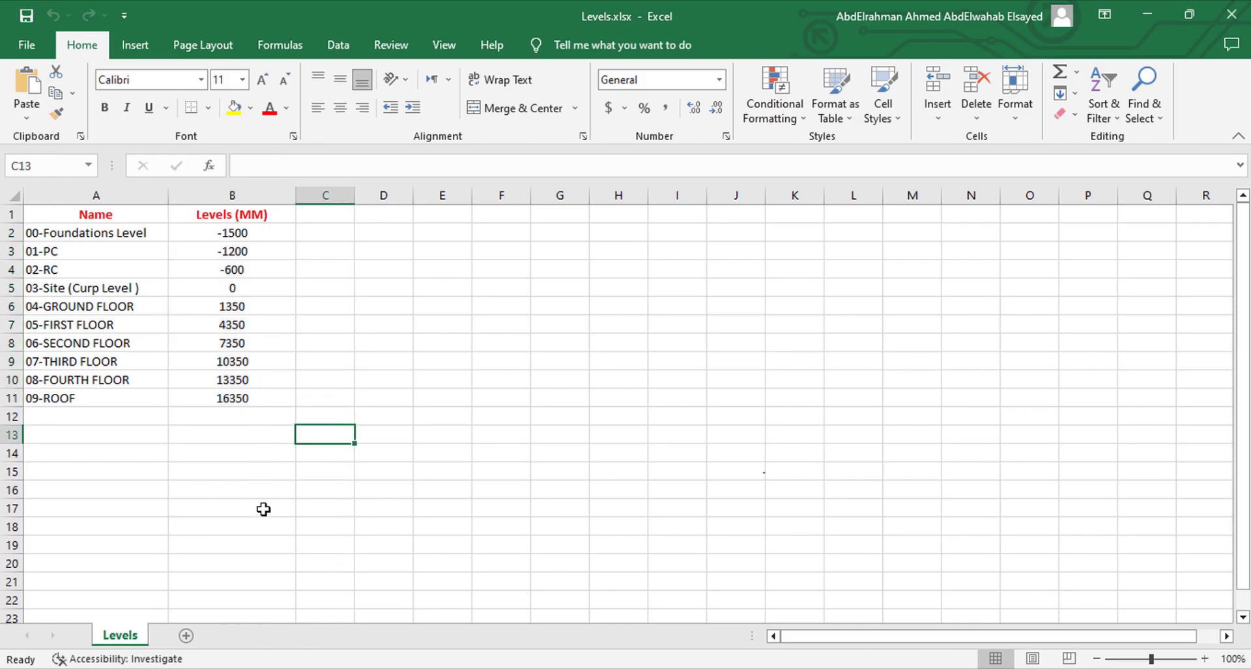
pyautogui.click(405, 665)
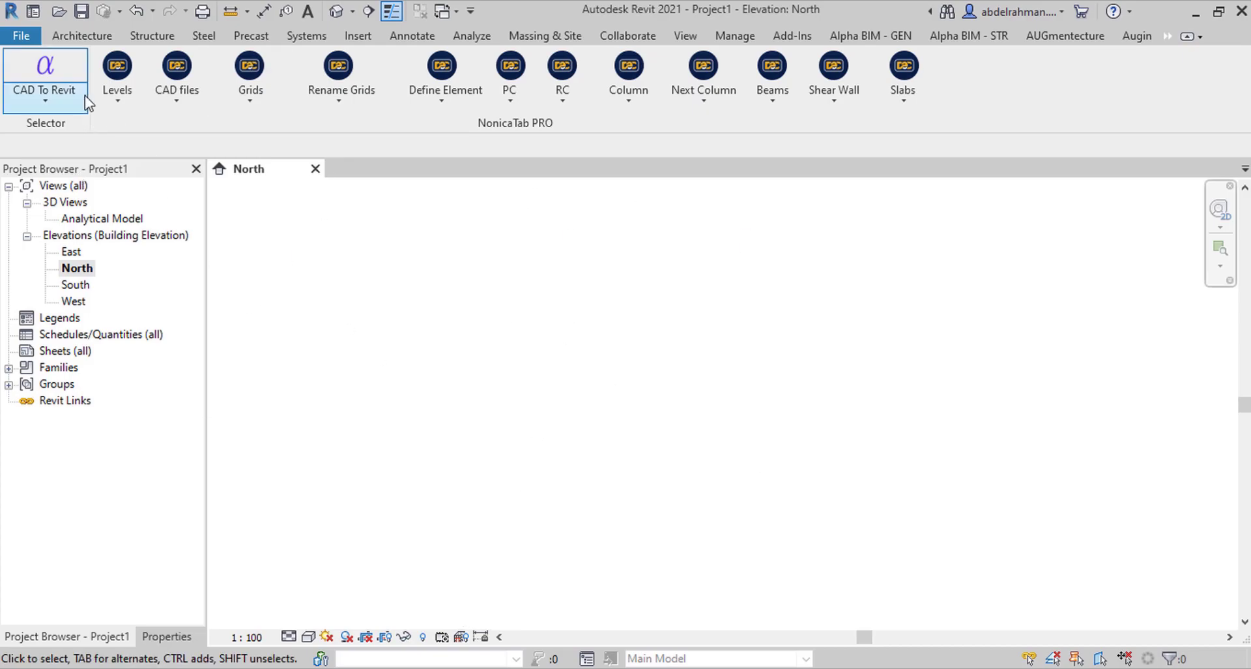
# - Launch the NonicaTab Levels tool and set its input window to auto-close
pyautogui.click(117, 68)
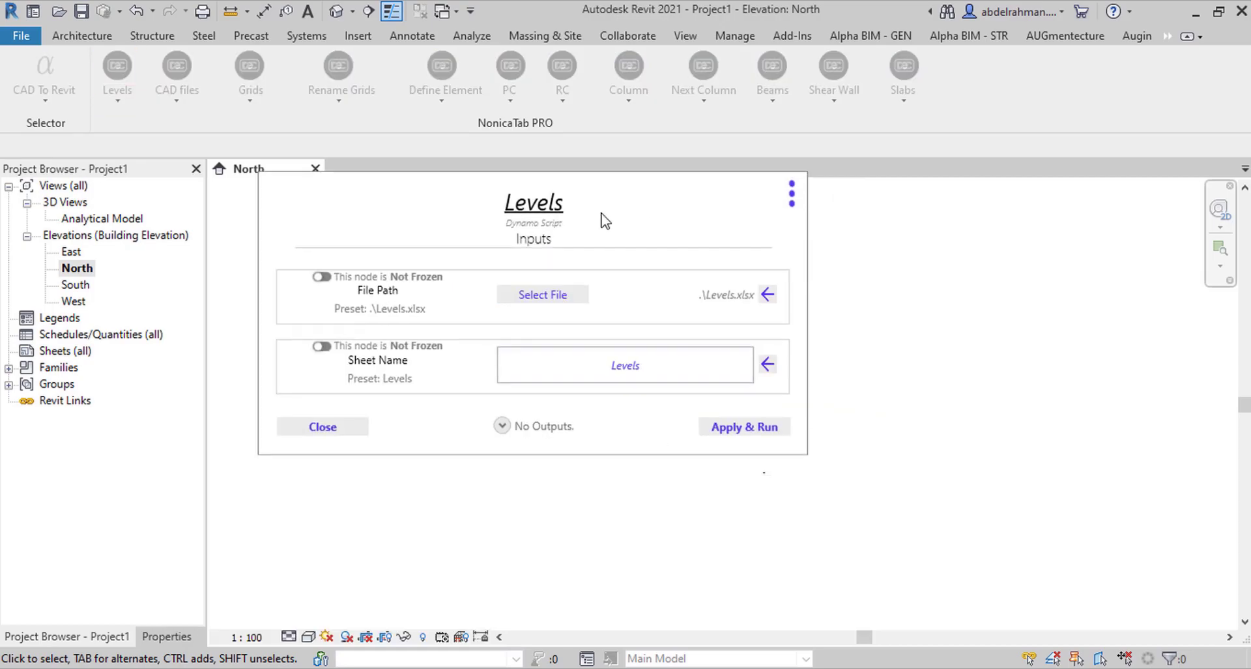
pyautogui.click(783, 190)
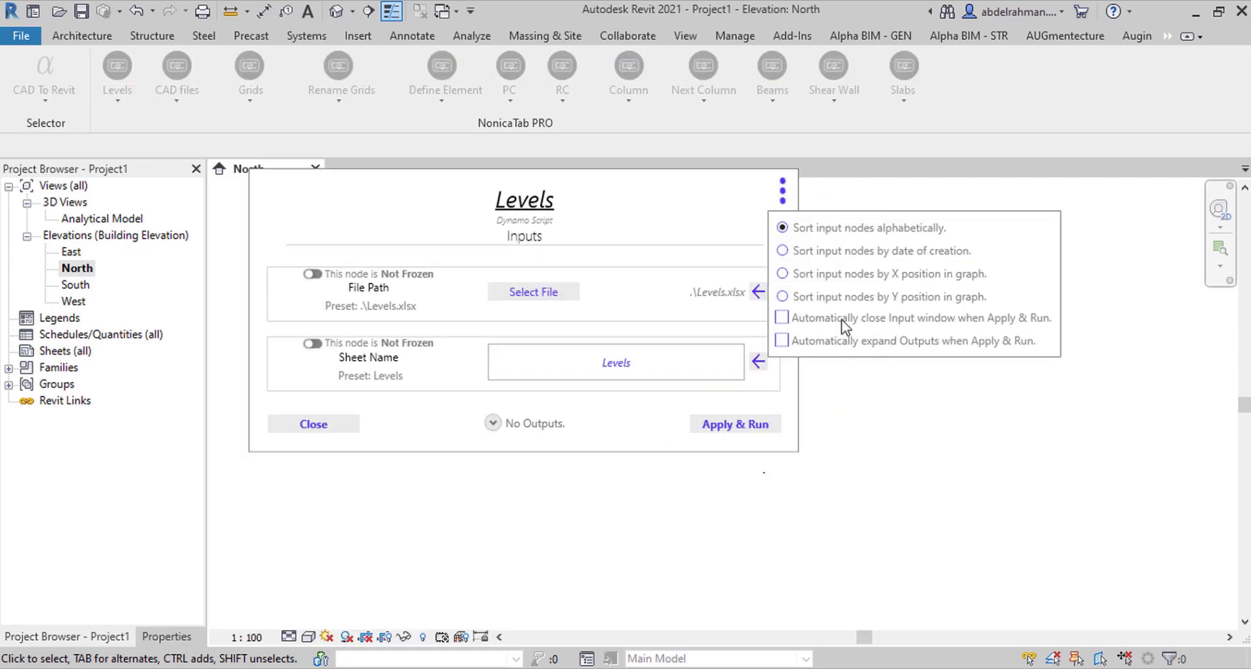
pyautogui.click(782, 318)
pyautogui.click(647, 438)
# - Confirm Levels.xlsx with sheet Levels as the source and run the Levels script
pyautogui.click(563, 306)
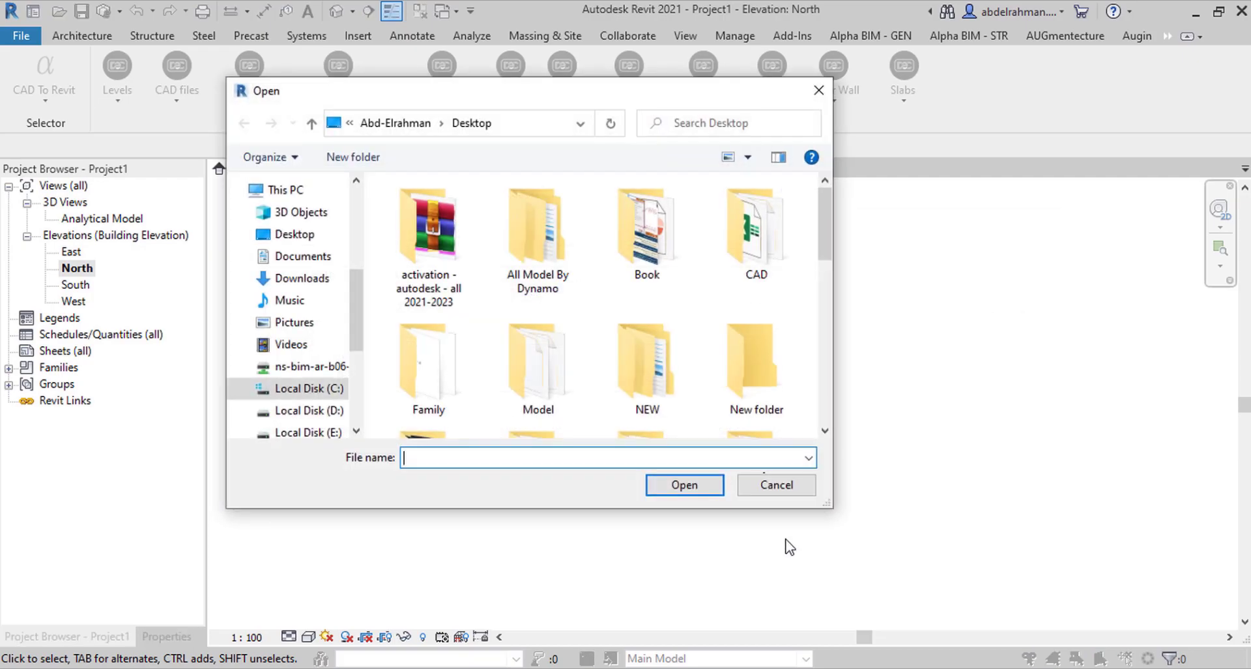
pyautogui.doubleClick(754, 225)
pyautogui.click(554, 268)
pyautogui.click(773, 490)
pyautogui.hotkey('alt', 'Tab')
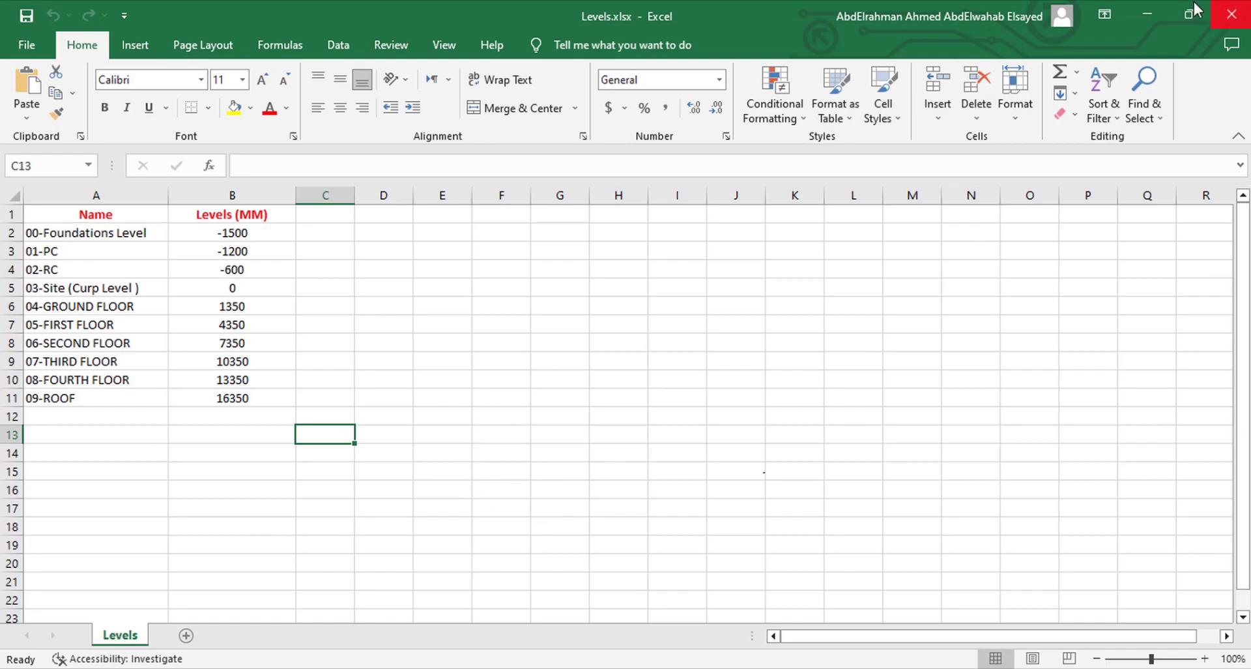
pyautogui.click(1148, 13)
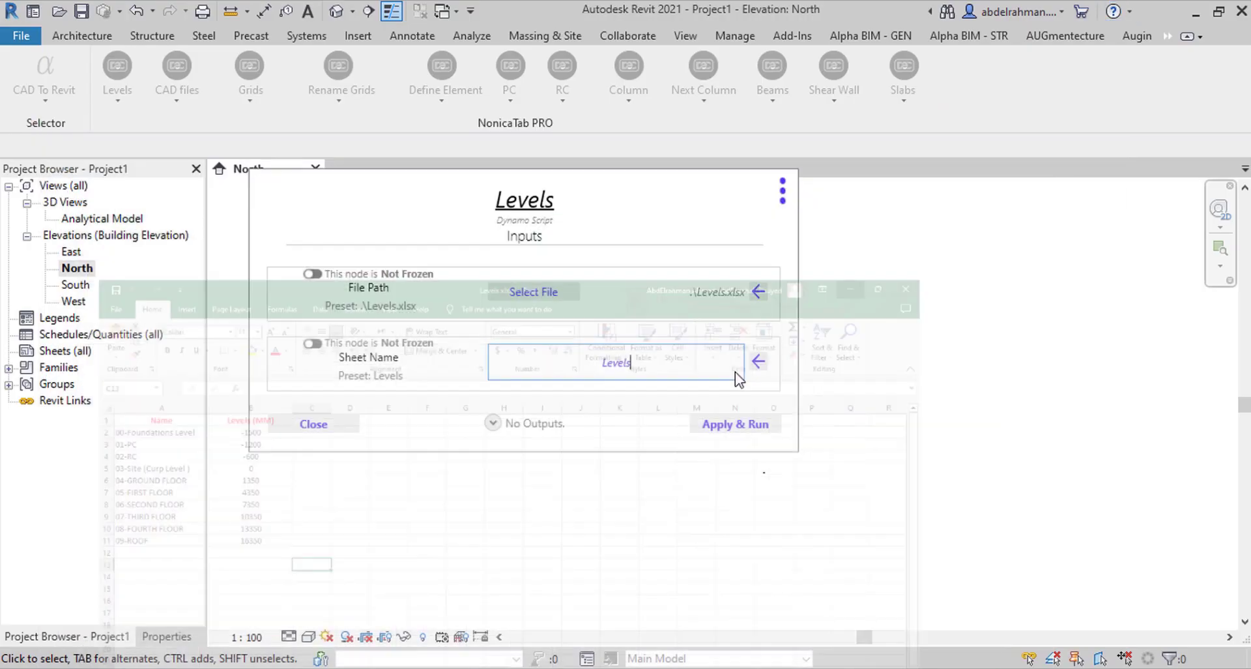
pyautogui.click(768, 439)
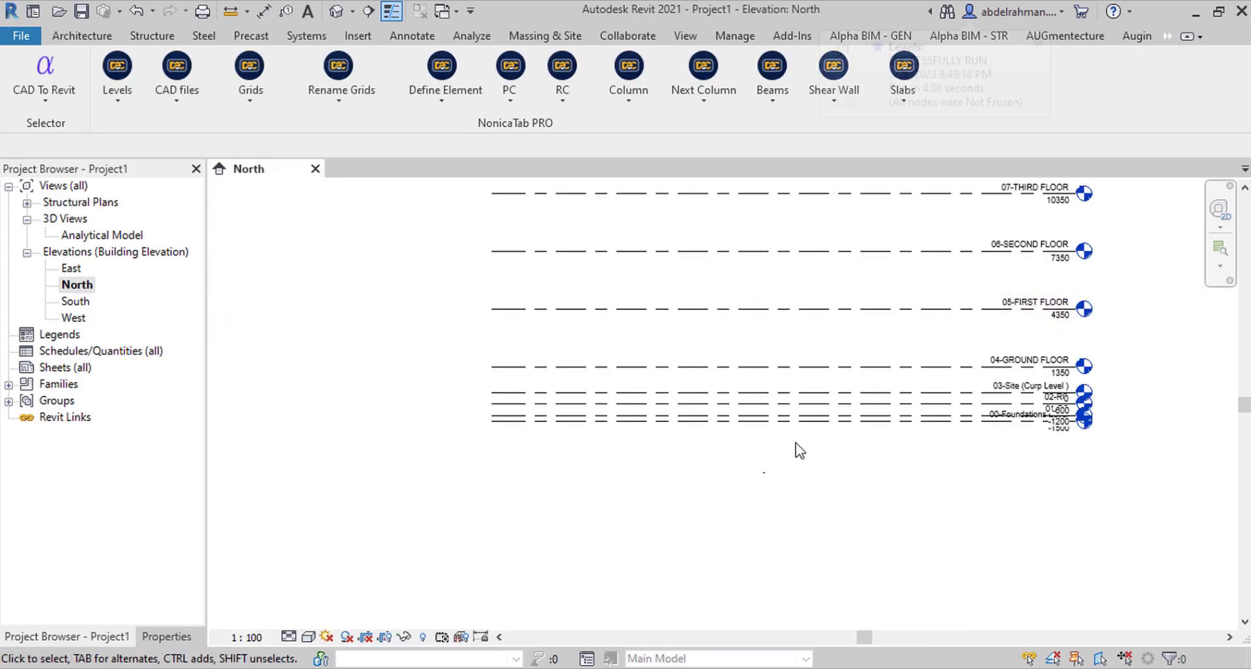
# - Expand Structural Plans, start the CAD files script, and browse for the CAD drawings folder
pyautogui.scroll(-2, 799, 450)
pyautogui.scroll(3, 899, 207)
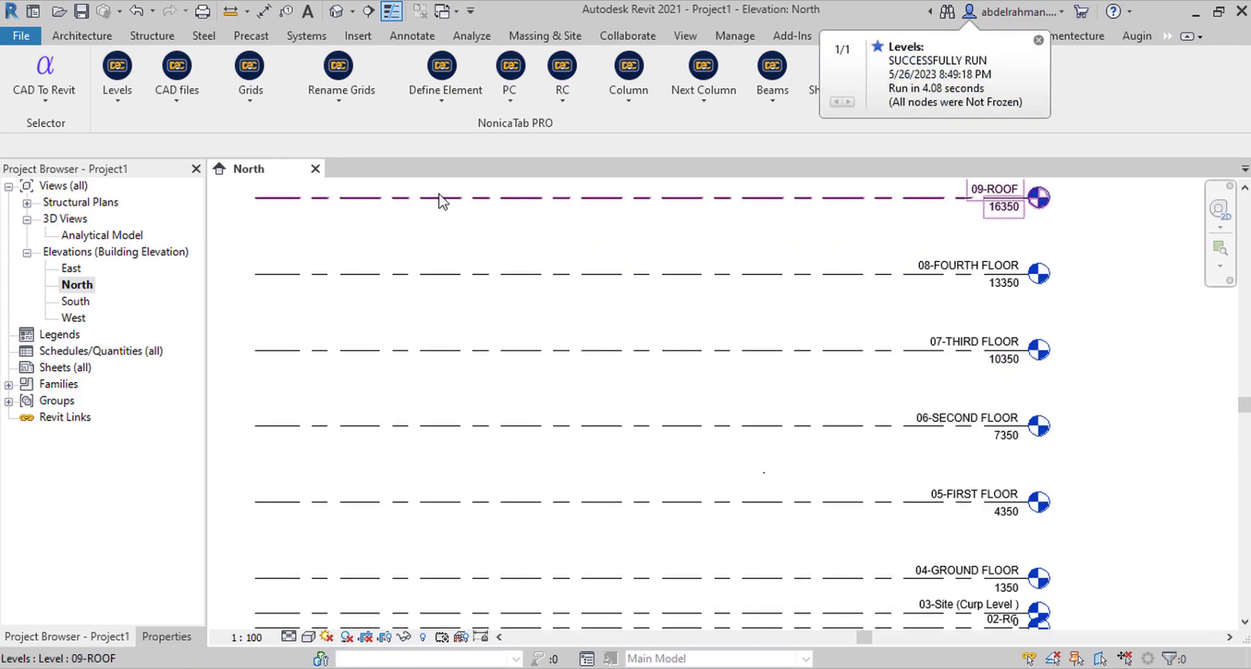
pyautogui.click(27, 203)
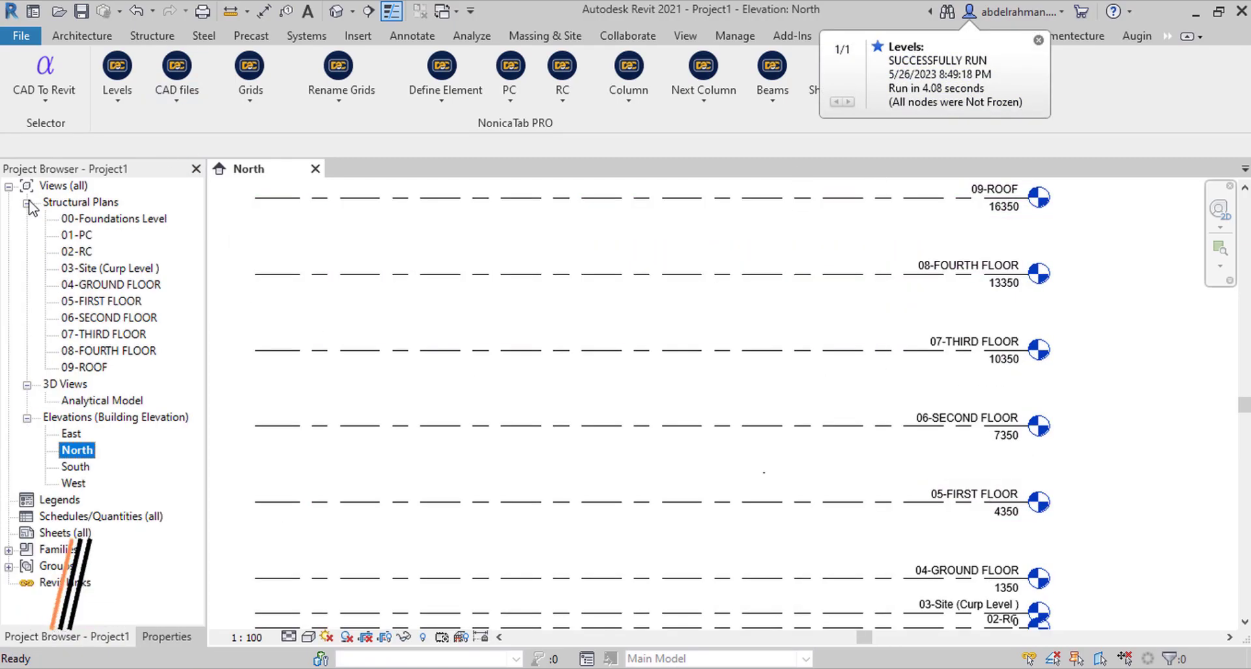
pyautogui.click(161, 71)
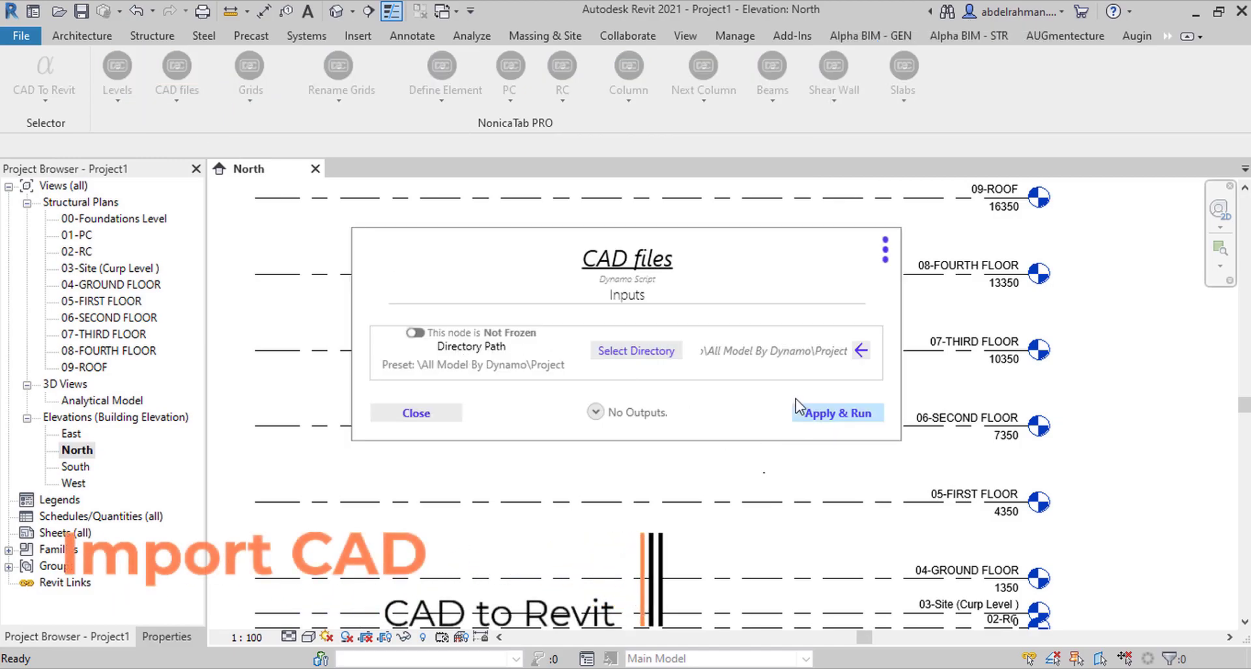
pyautogui.click(652, 352)
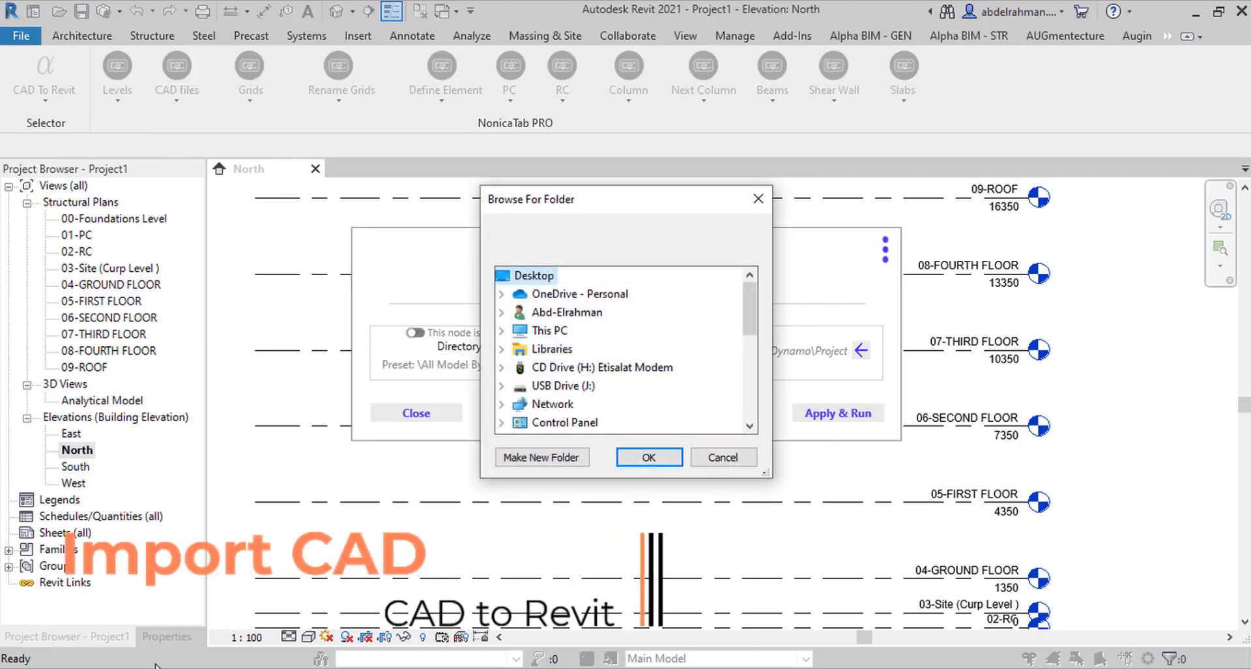
pyautogui.click(78, 590)
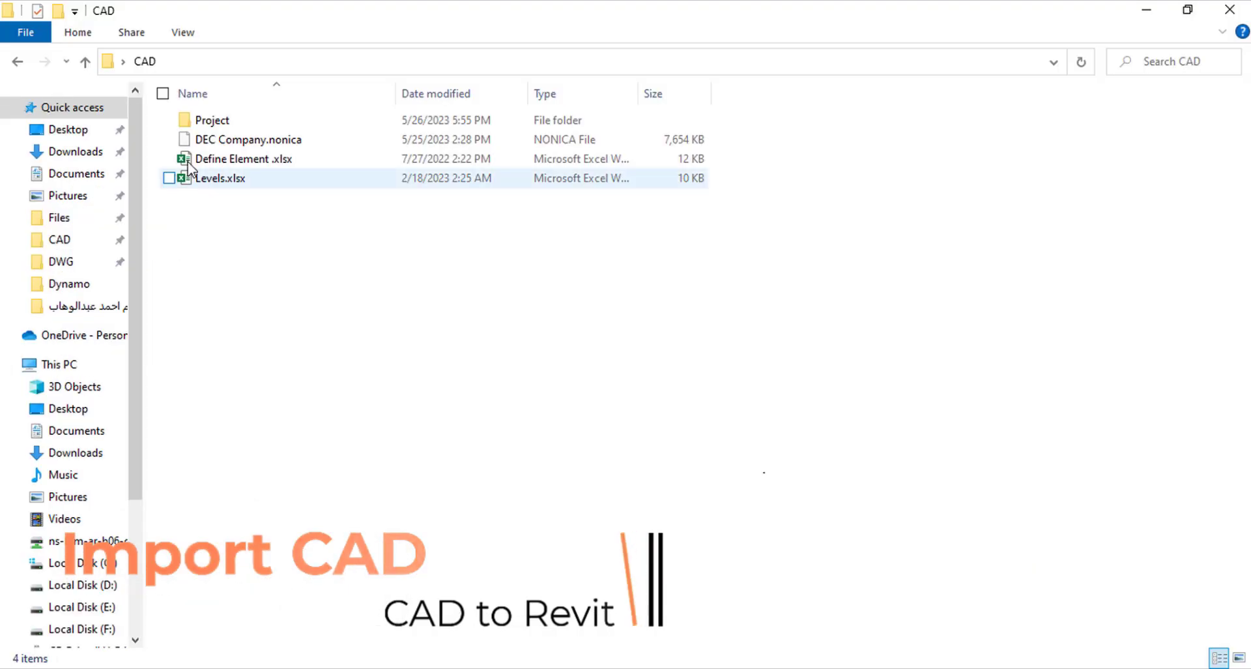
# - Check the nine level DWGs in the Project folder, then cancel Revit's folder browser
pyautogui.doubleClick(230, 121)
pyautogui.click(232, 120)
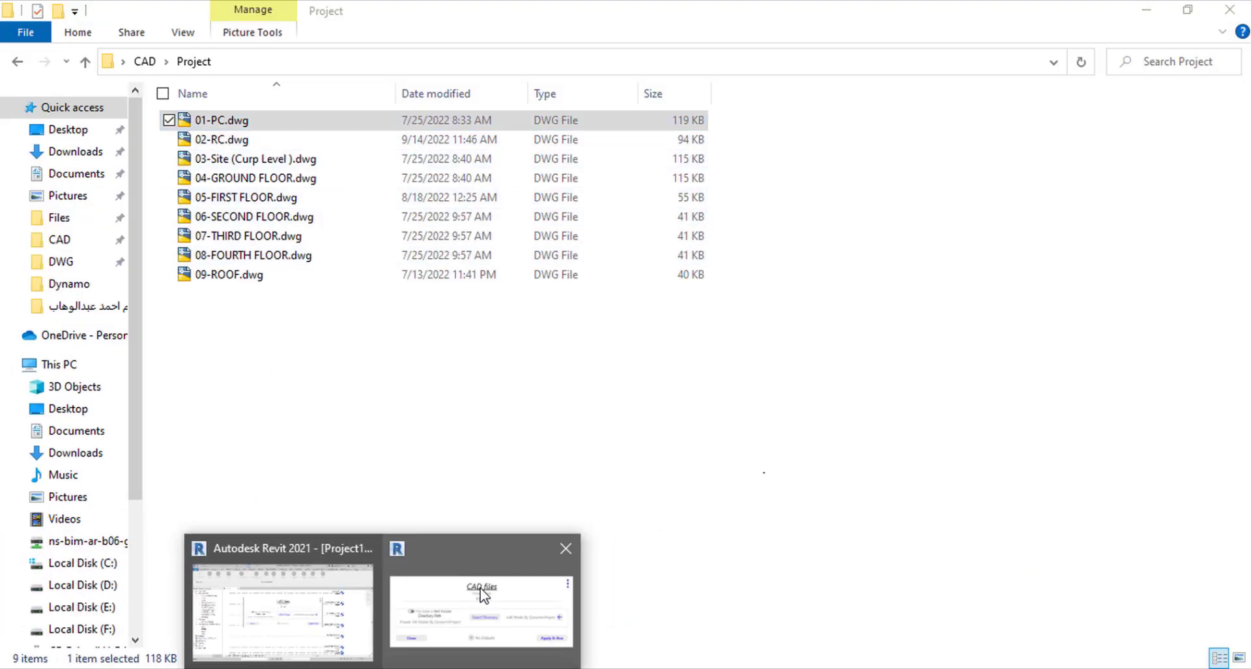
pyautogui.click(483, 590)
pyautogui.click(722, 456)
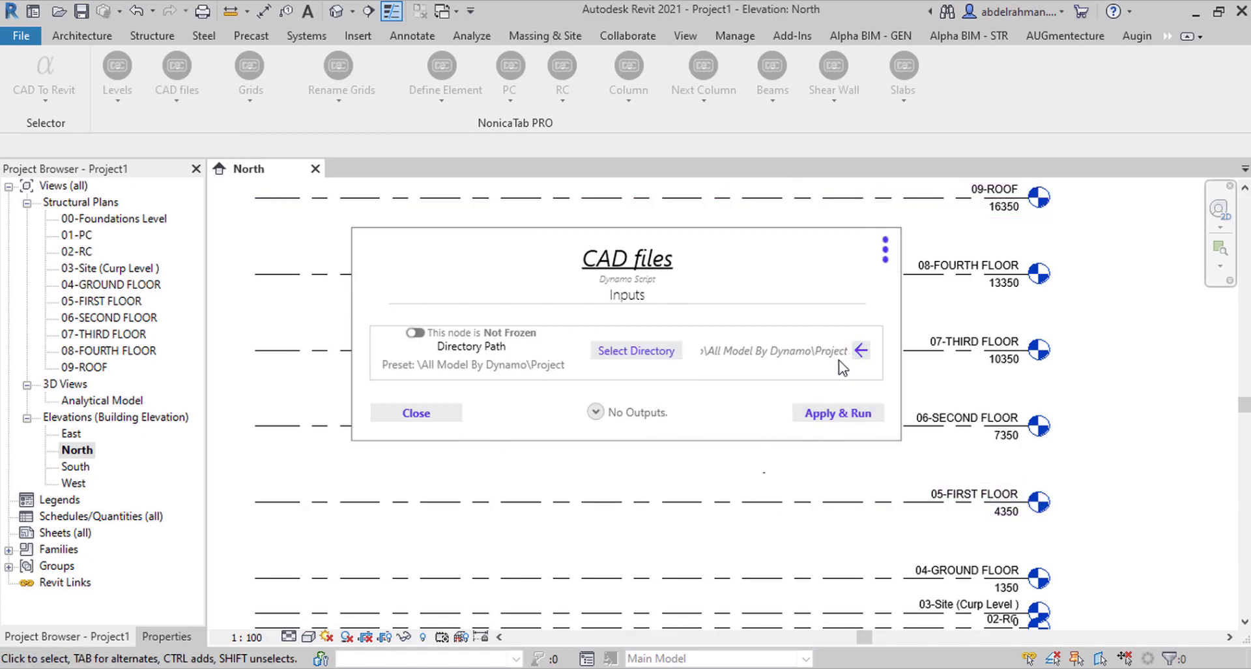
# - Run the CAD files import from the Project folder, which completes in 28.04 seconds
pyautogui.click(873, 416)
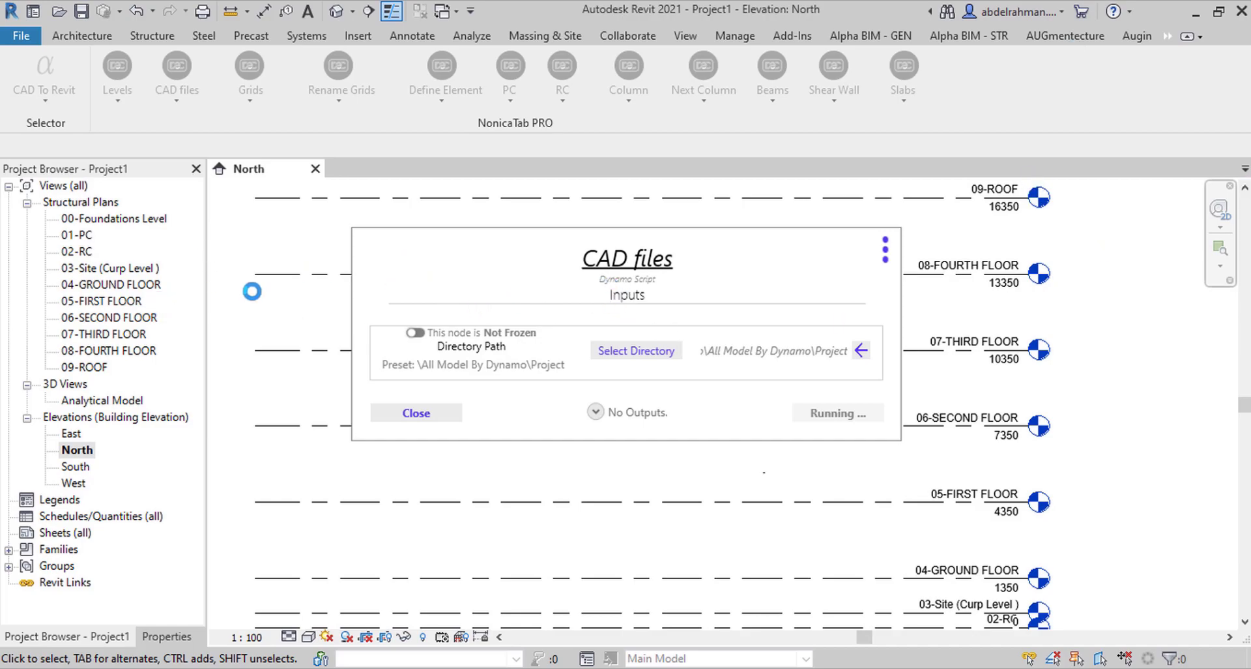
pyautogui.click(98, 600)
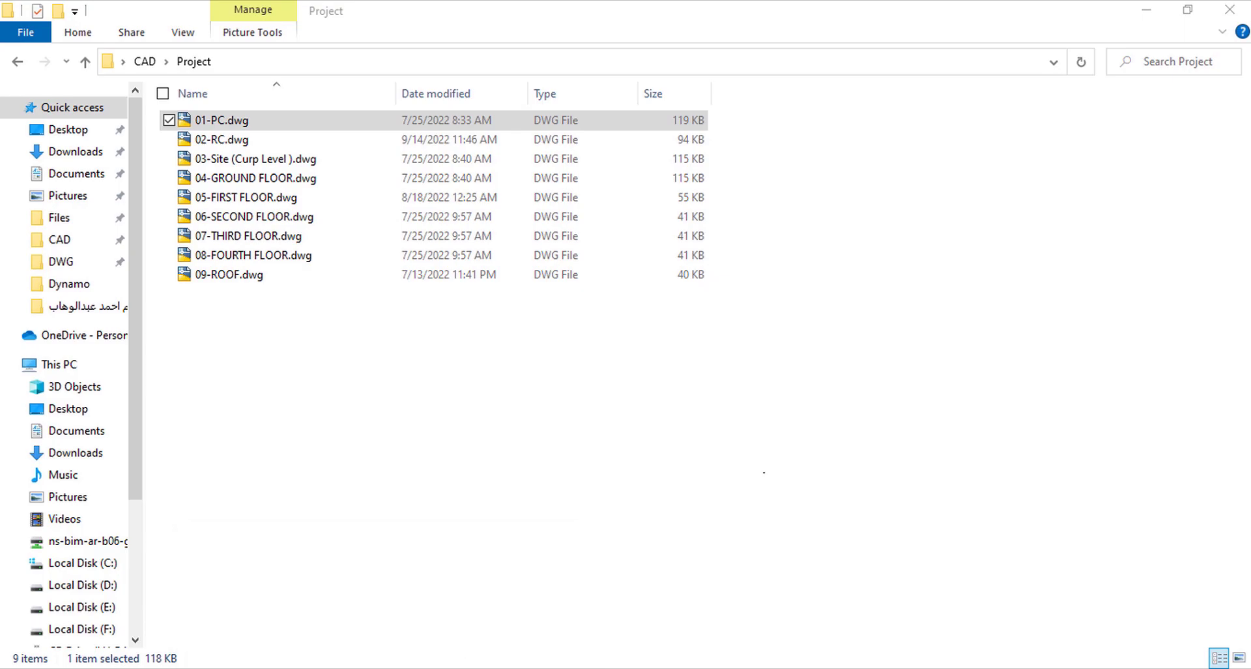
pyautogui.click(320, 641)
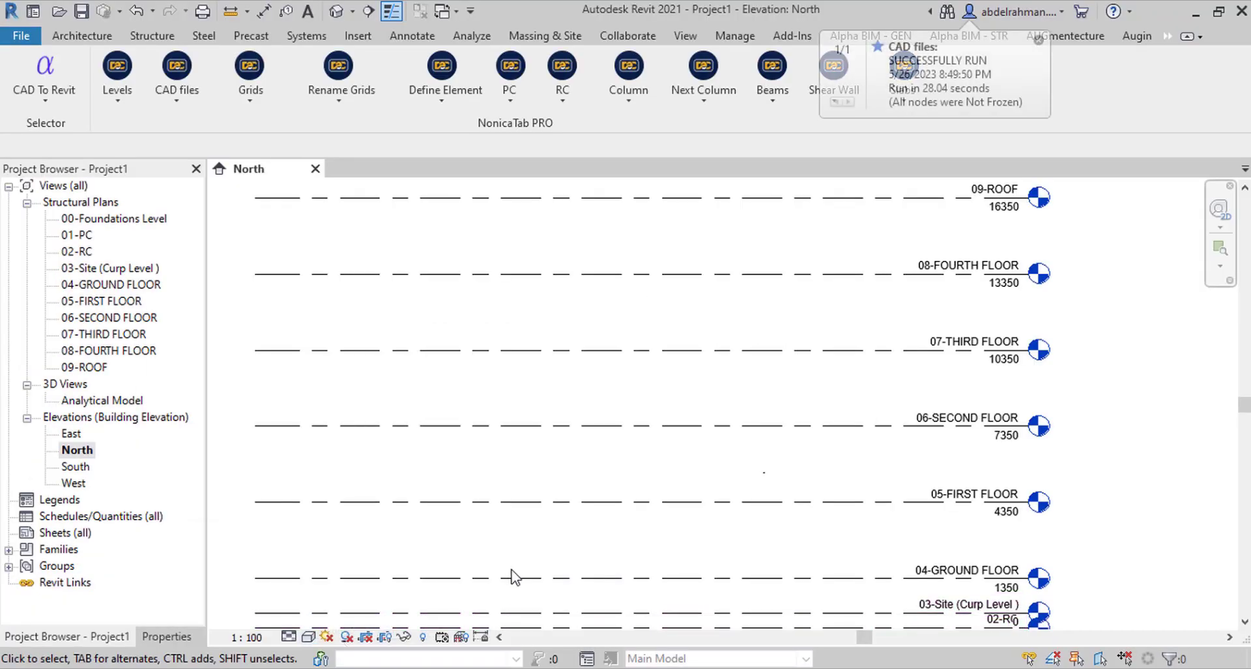
# - View the imported CAD drawings on the 02-RC, 03-Site and 01-PC plans, then close 03-Site
pyautogui.doubleClick(81, 251)
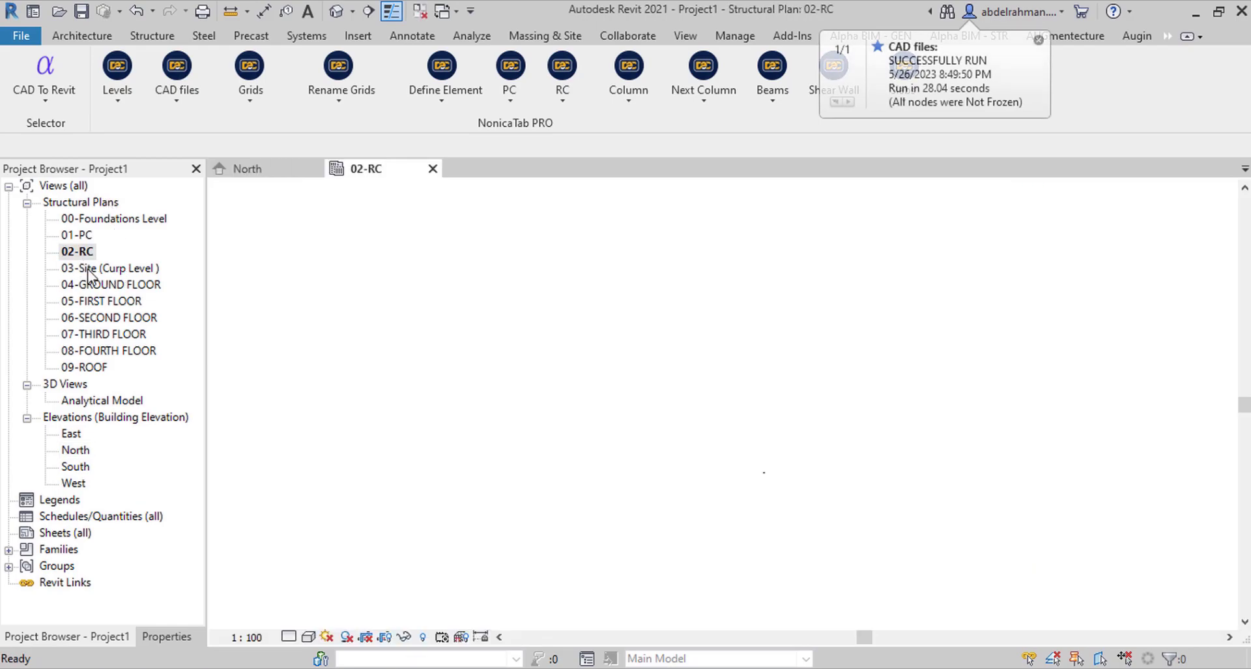
pyautogui.doubleClick(89, 269)
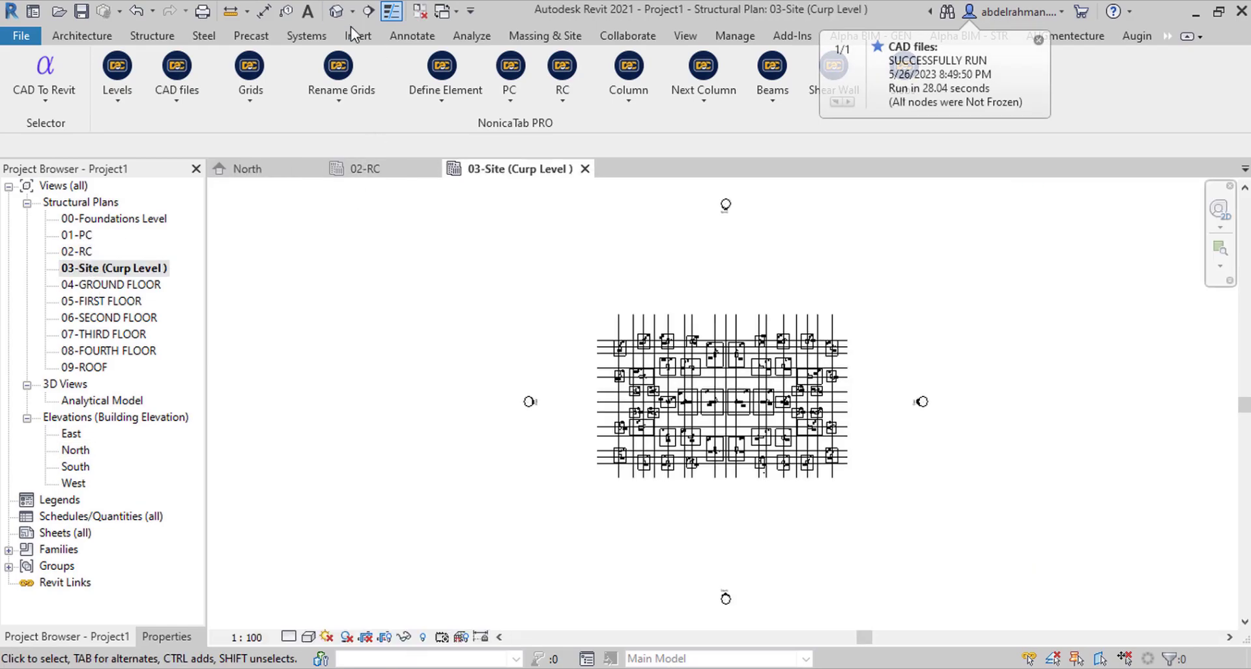
pyautogui.doubleClick(81, 236)
pyautogui.click(341, 168)
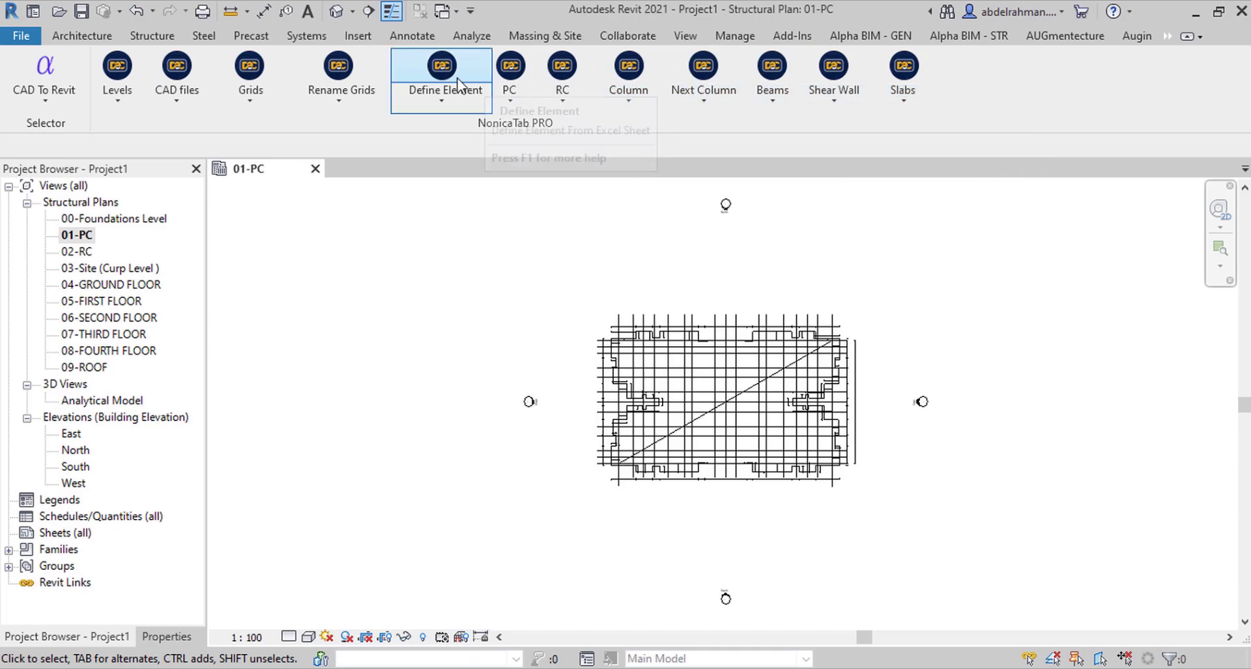
# - Start the Grids script, pick the CAD import, and confirm the grid lines are on layer axis
pyautogui.click(250, 72)
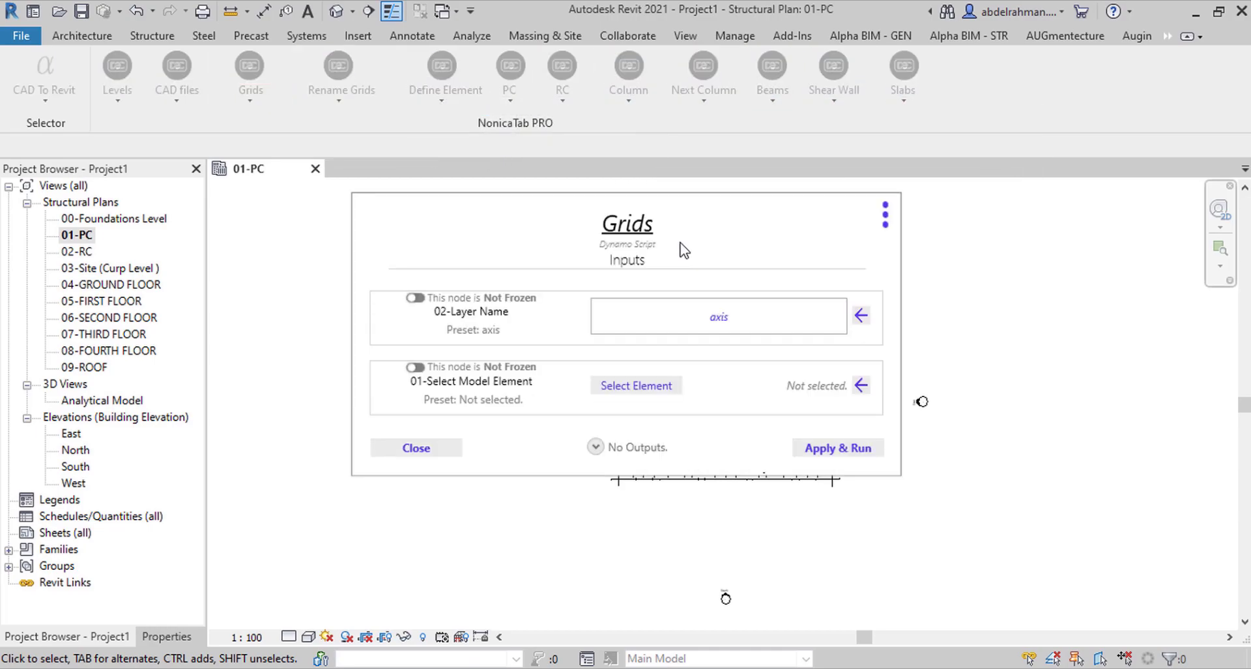
pyautogui.scroll(2, 733, 344)
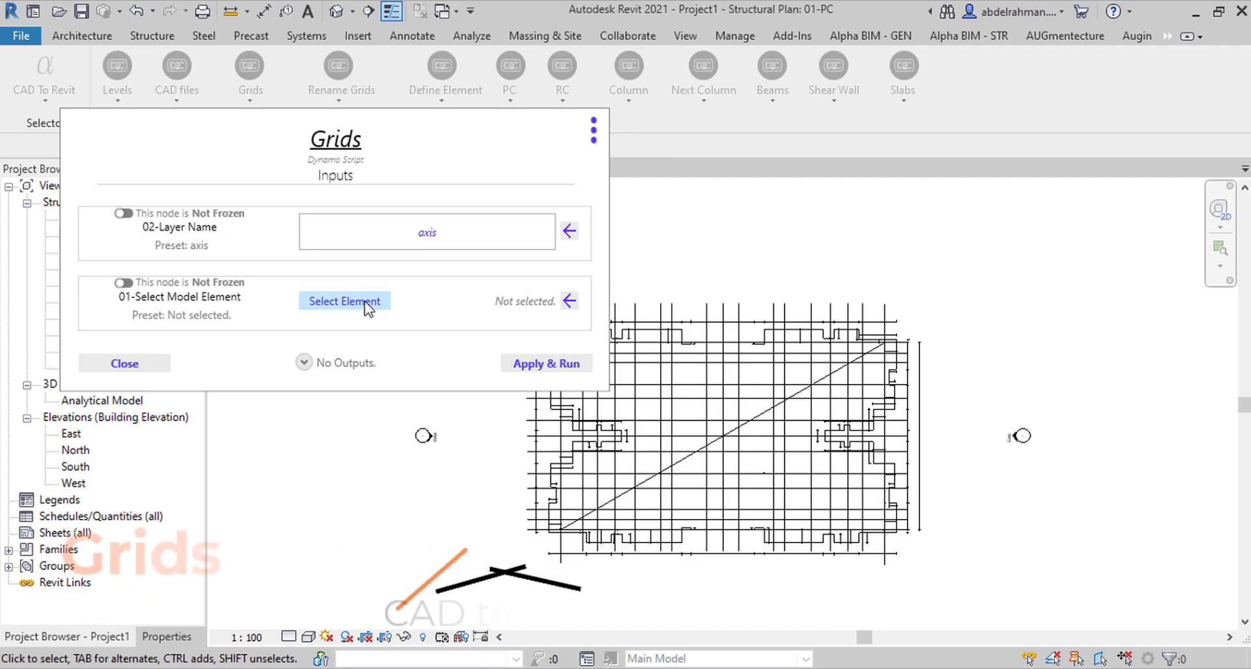
pyautogui.click(378, 302)
pyautogui.click(769, 387)
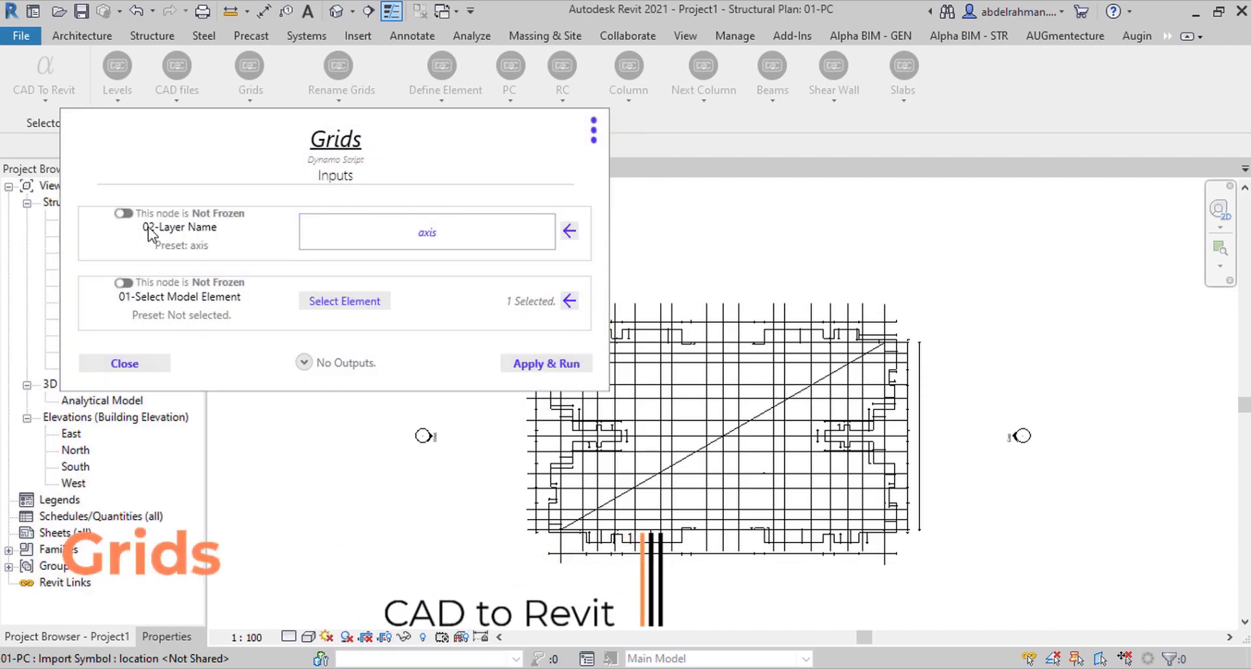
pyautogui.click(859, 363)
pyautogui.click(954, 78)
pyautogui.scroll(2, 932, 322)
pyautogui.scroll(3, 932, 322)
pyautogui.click(936, 239)
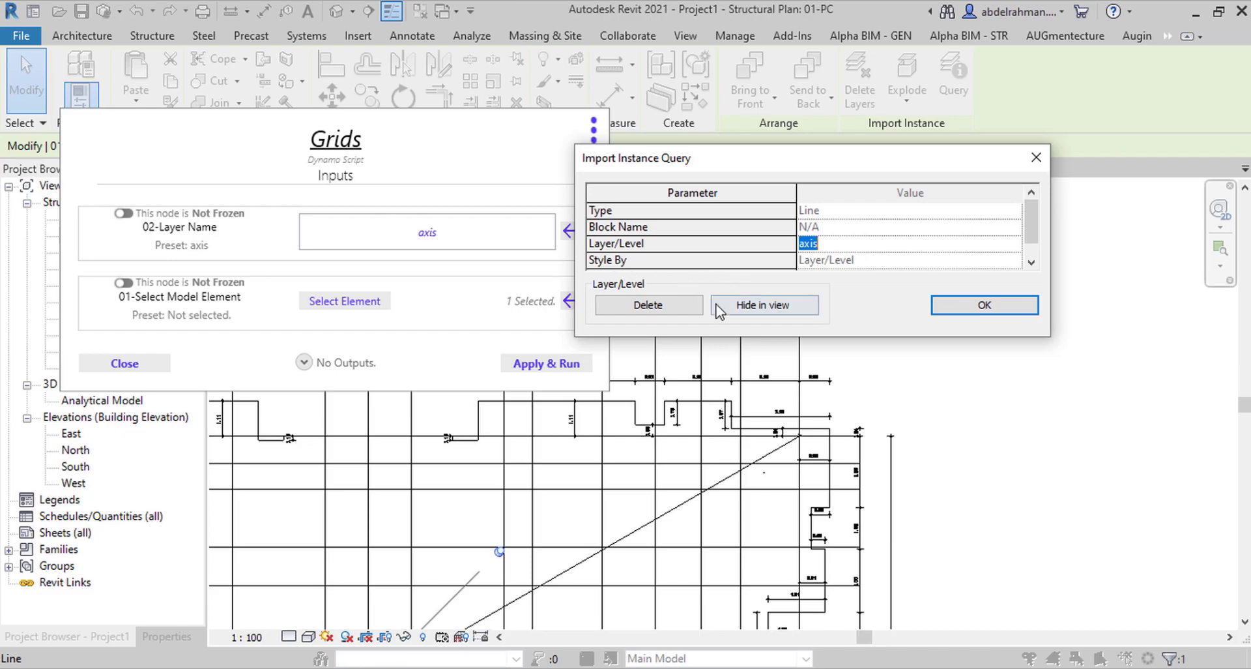
pyautogui.click(984, 304)
# - Run the Grids script to place numbered grids on the axis lines, then clear the selection
pyautogui.click(577, 380)
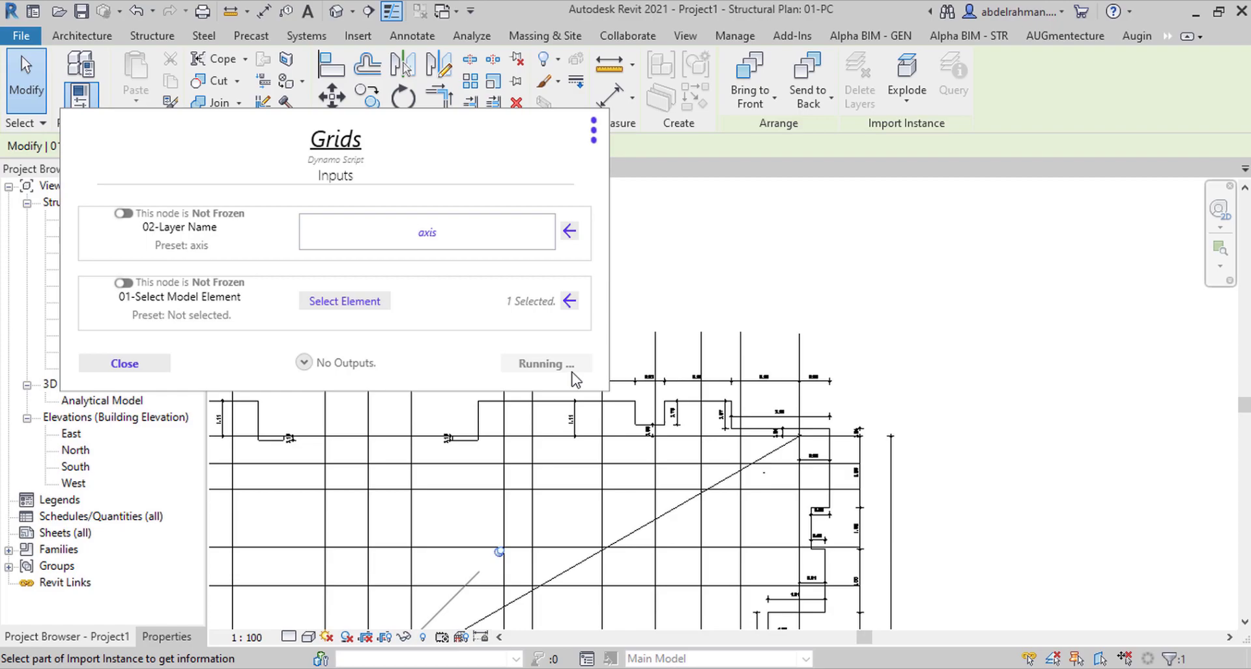
pyautogui.scroll(-3, 1042, 358)
pyautogui.rightClick(968, 199)
pyautogui.click(974, 207)
pyautogui.rightClick(976, 228)
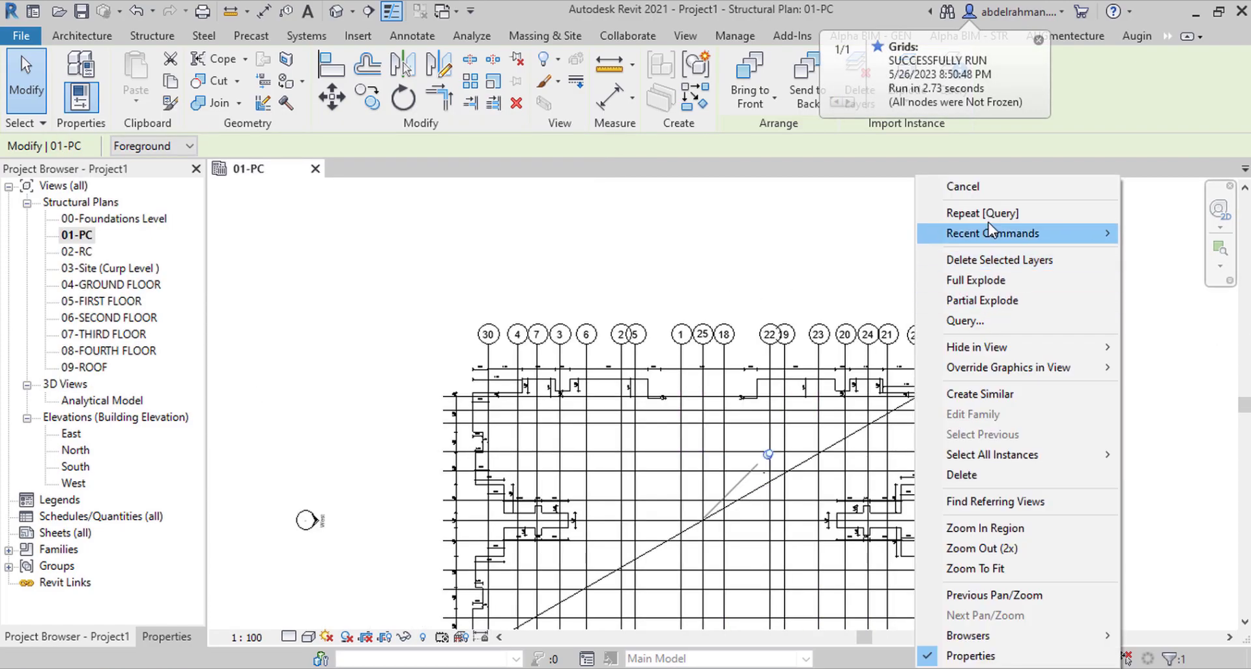
pyautogui.click(971, 187)
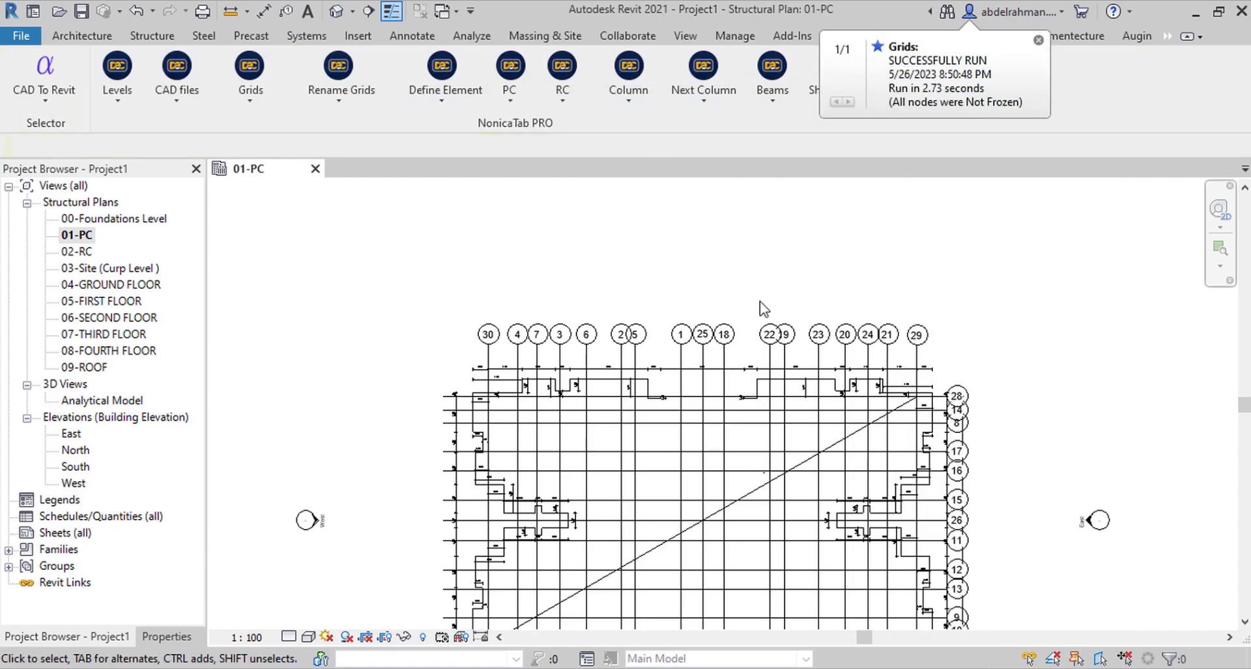
pyautogui.scroll(-2, 515, 332)
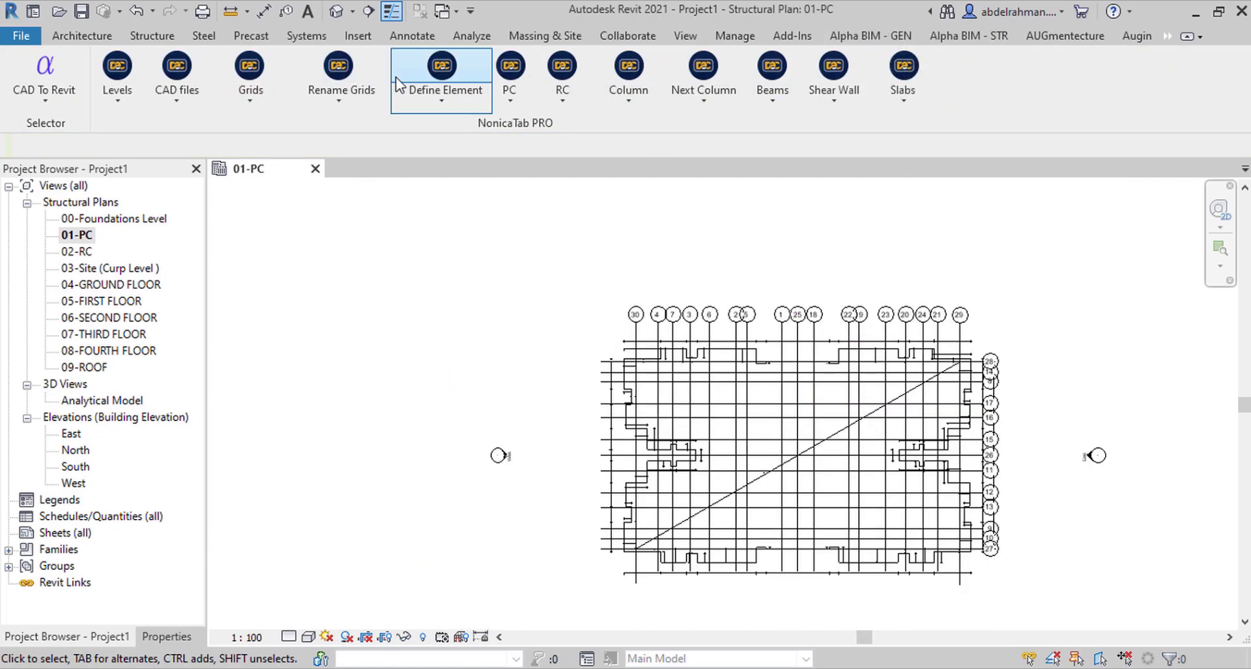
# - Renumber the grids 1–17 and A–M with the Rename Grids script
pyautogui.click(338, 82)
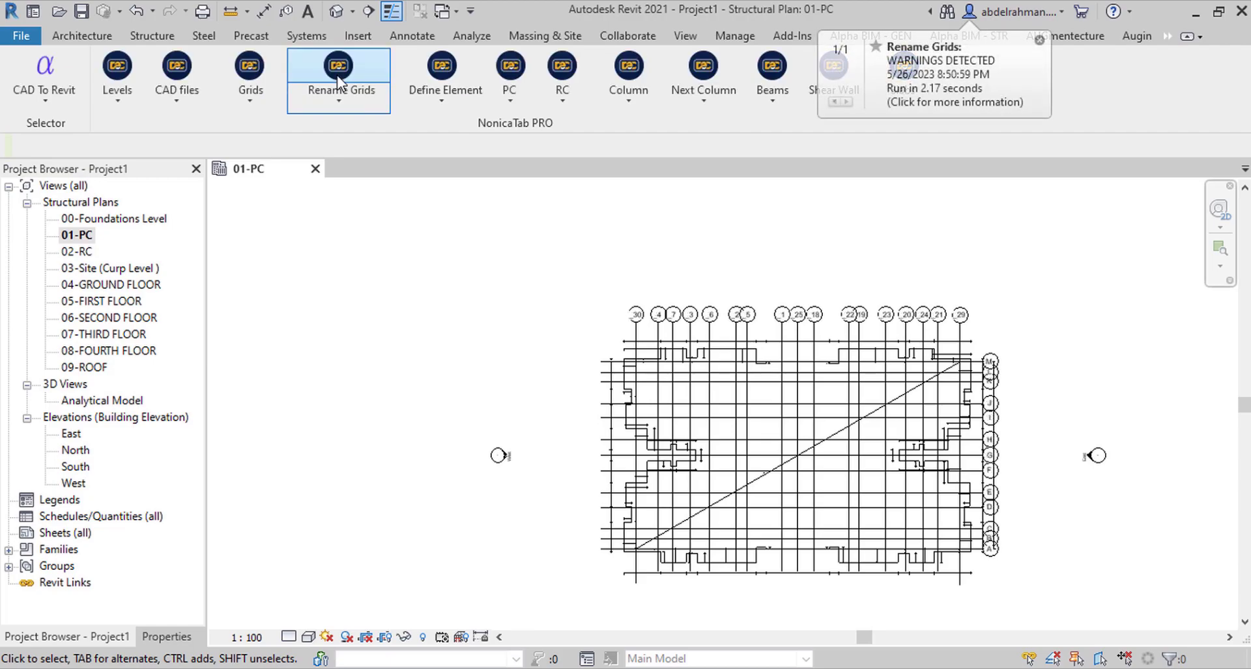
pyautogui.click(339, 81)
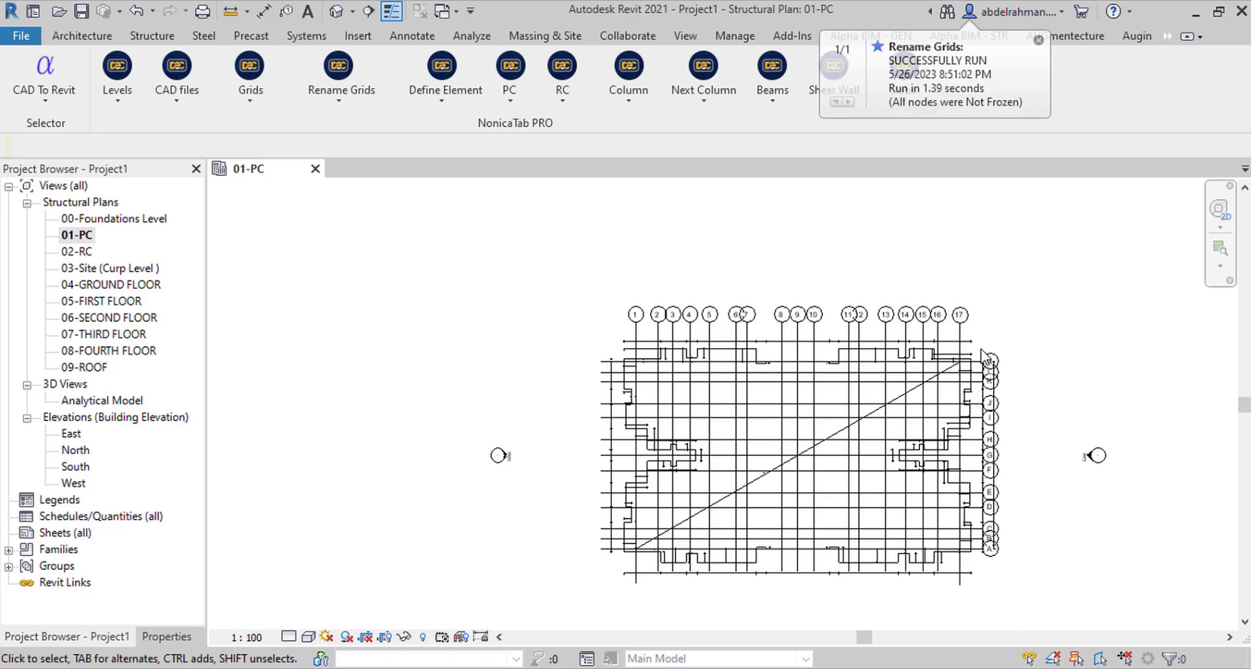
pyautogui.scroll(4, 987, 346)
pyautogui.click(659, 411)
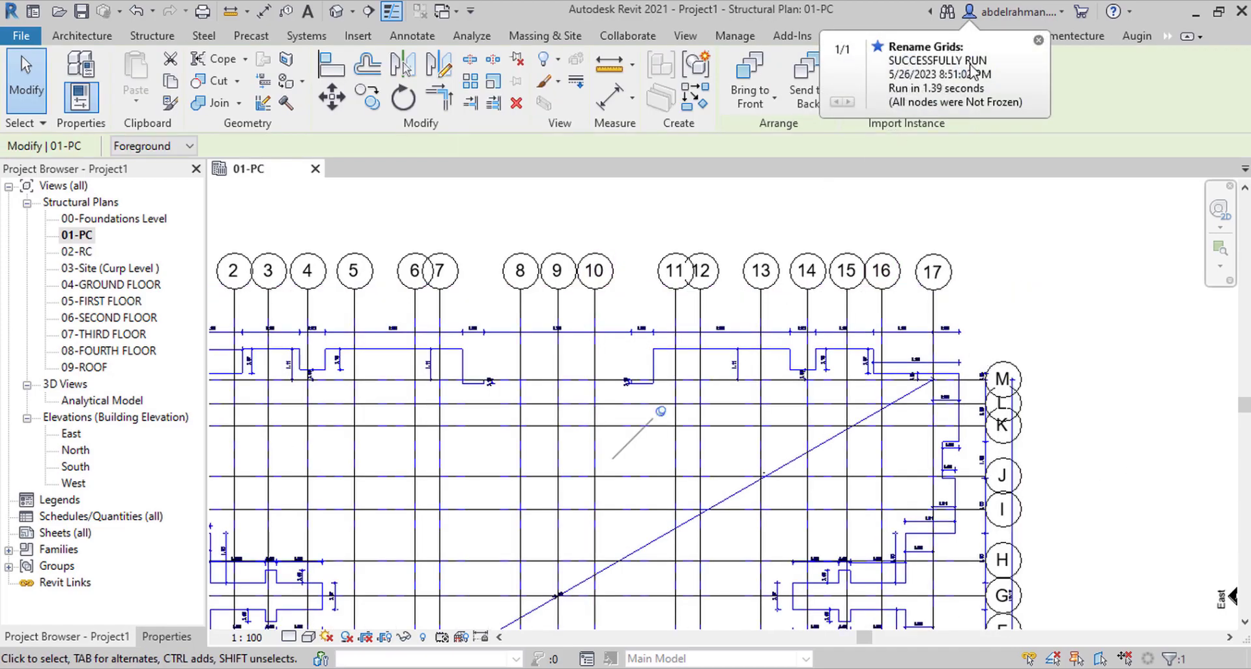
pyautogui.click(1039, 40)
# - Query a layer 0 line in the CAD import and delete that layer's lines
pyautogui.click(953, 78)
pyautogui.click(654, 355)
pyautogui.click(643, 305)
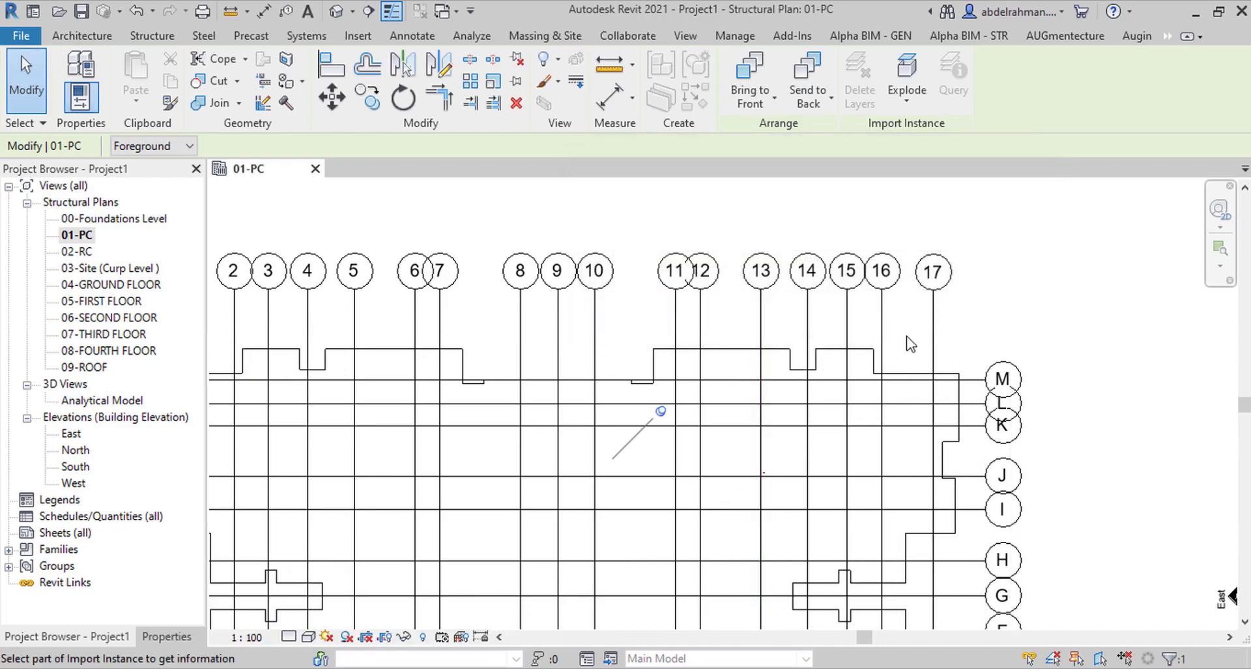
pyautogui.scroll(-3, 1006, 299)
pyautogui.press('Escape')
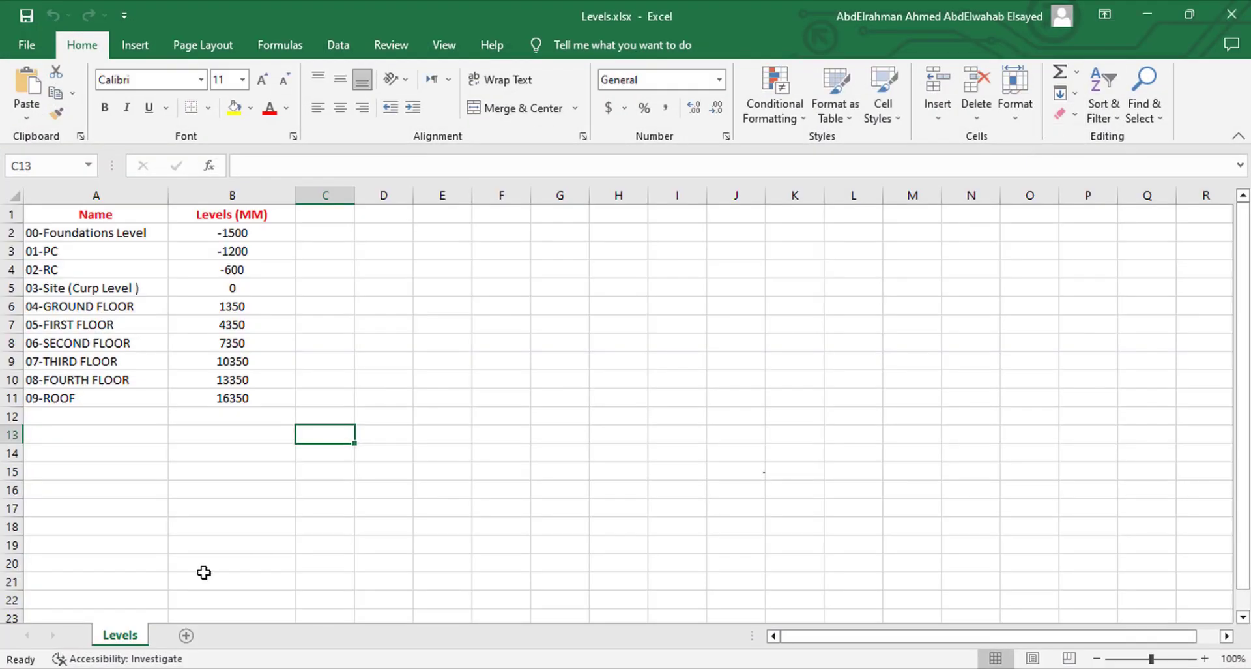
# - Open the Define Element.xlsx workbook from the CAD folder in File Explorer
pyautogui.click(78, 606)
pyautogui.click(145, 61)
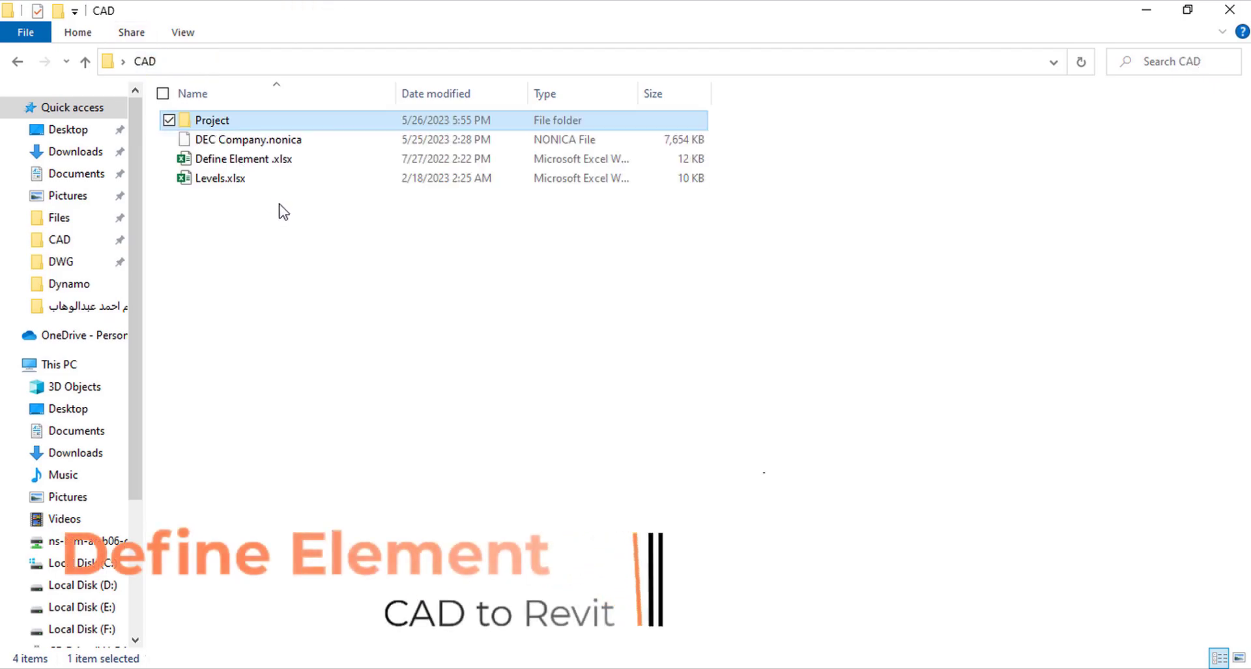
pyautogui.click(292, 160)
pyautogui.doubleClick(292, 160)
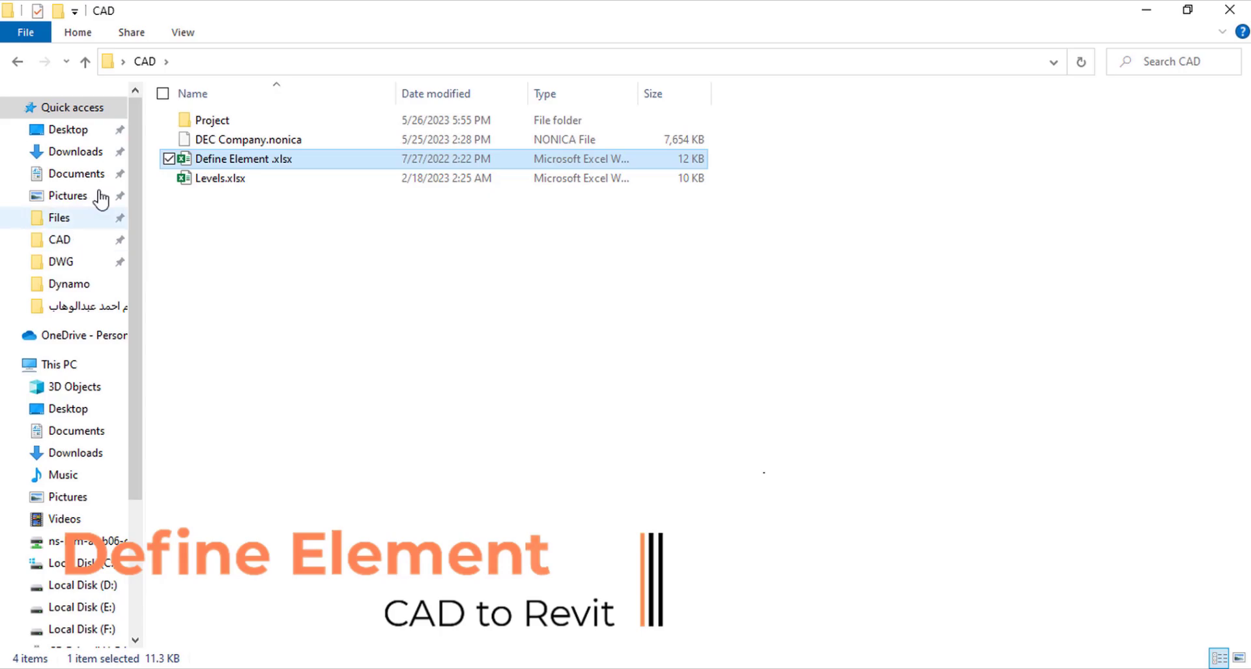
pyautogui.click(349, 634)
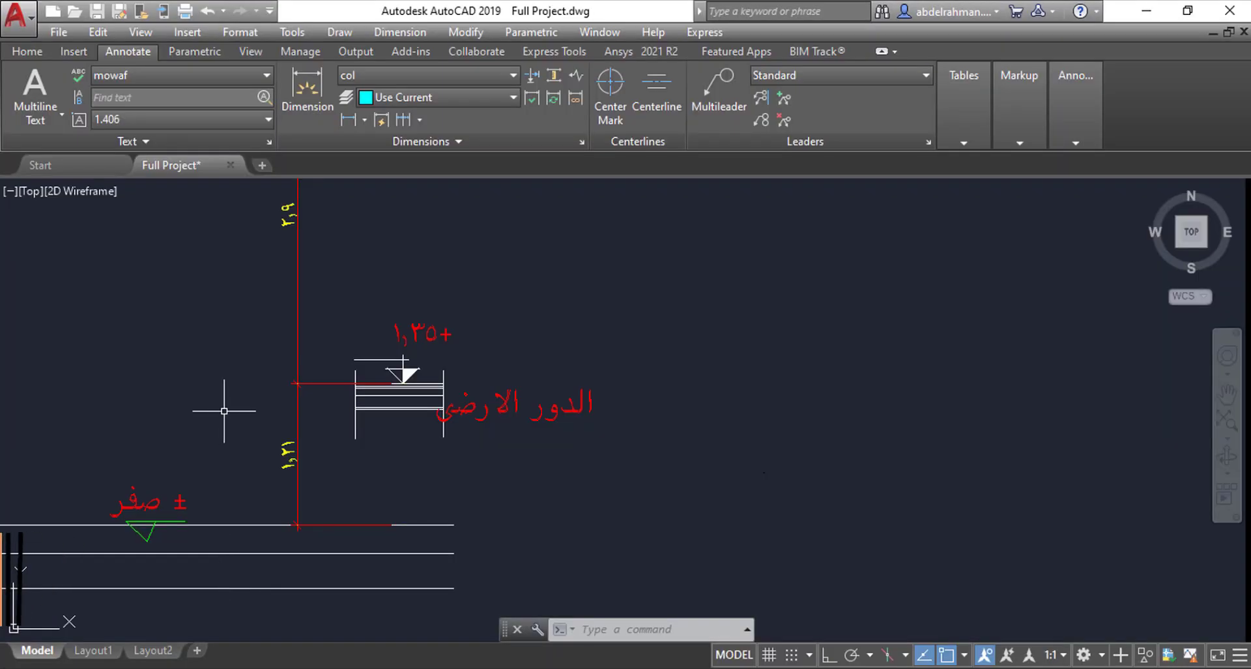
# - Bring up the Define Element workbook in Excel and select the column sizes B2:C7 on the Column sheet
pyautogui.scroll(-10, 689, 442)
pyautogui.scroll(-4, 688, 442)
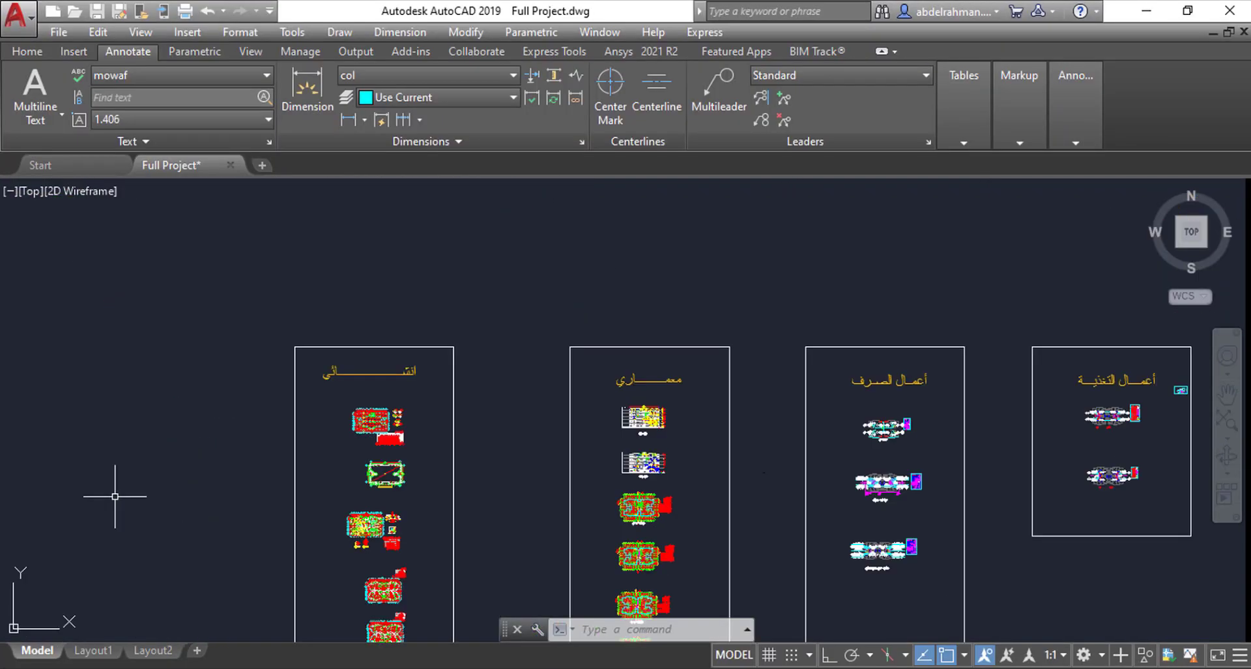
pyautogui.scroll(2, 449, 586)
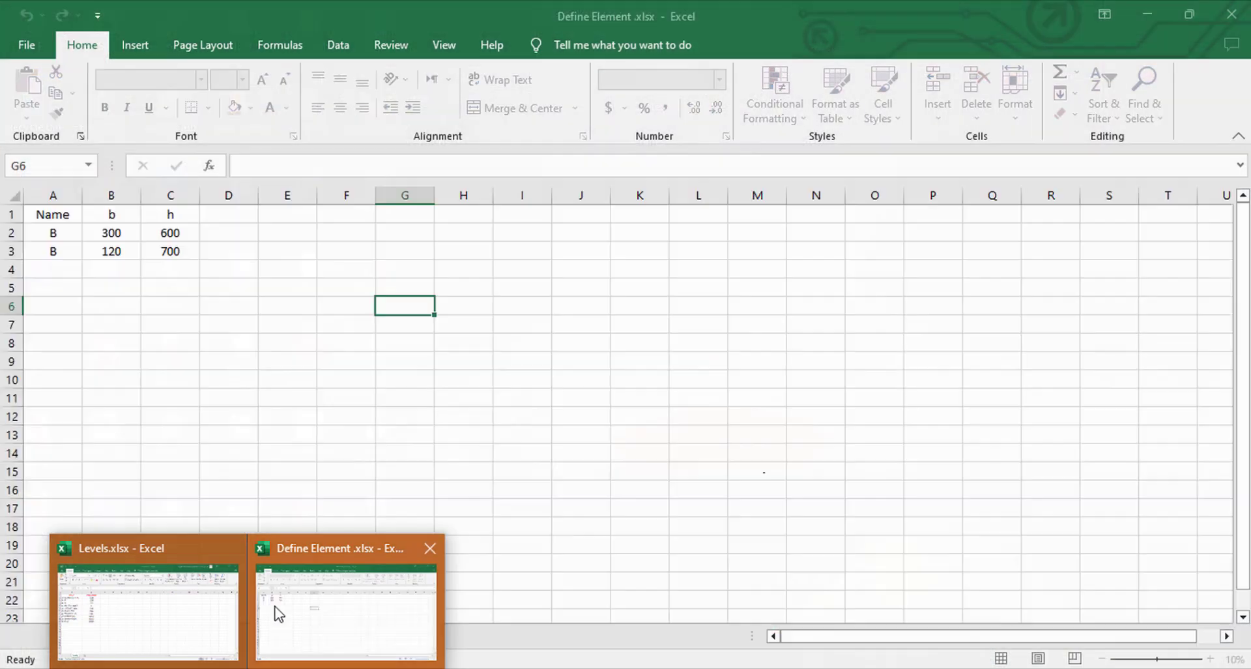
pyautogui.moveTo(177, 614)
pyautogui.click(307, 613)
pyautogui.click(123, 635)
pyautogui.moveTo(127, 233); pyautogui.dragTo(187, 326)
# - Review the beam sizes in B2:C3 and the Foundations sheet, then return to Revit's Define Element dialog
pyautogui.click(185, 635)
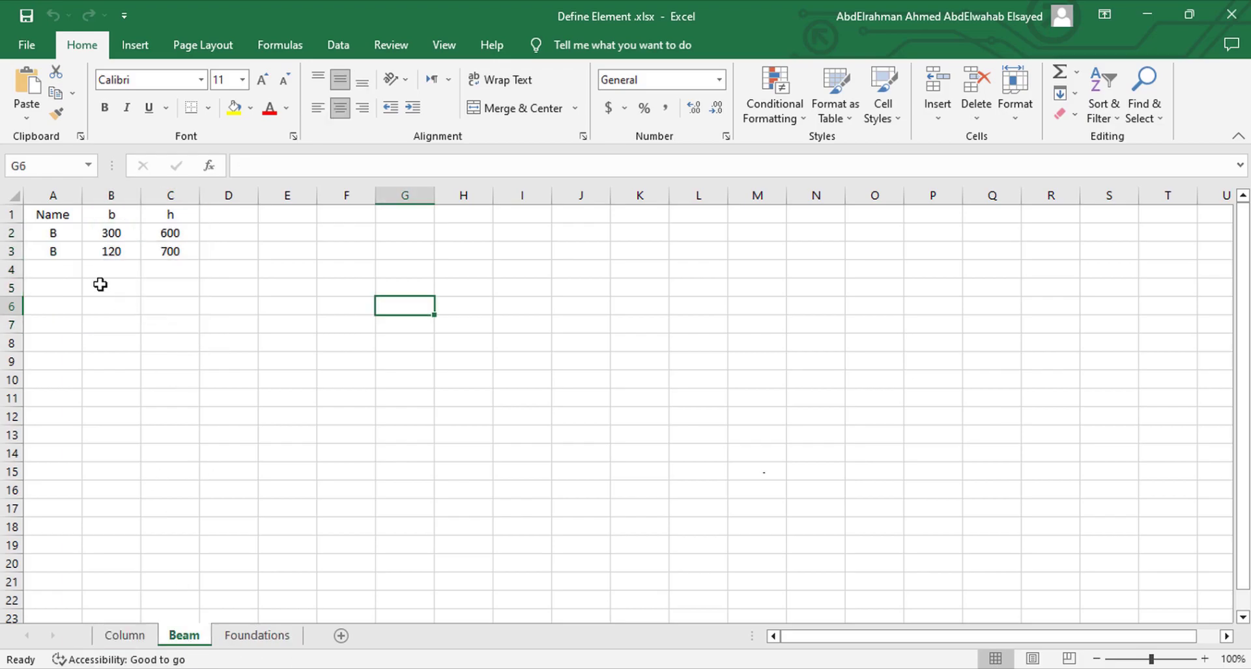
pyautogui.moveTo(112, 233); pyautogui.dragTo(285, 370)
pyautogui.click(262, 636)
pyautogui.click(270, 496)
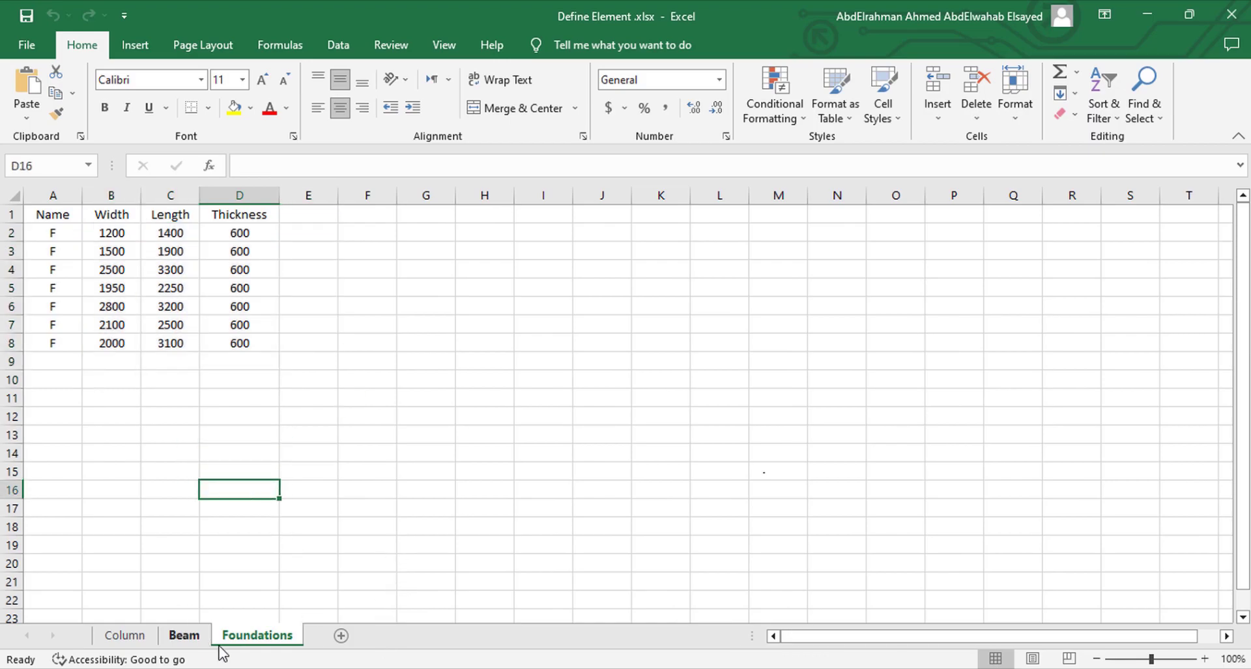
pyautogui.hotkey('alt', 'Tab')
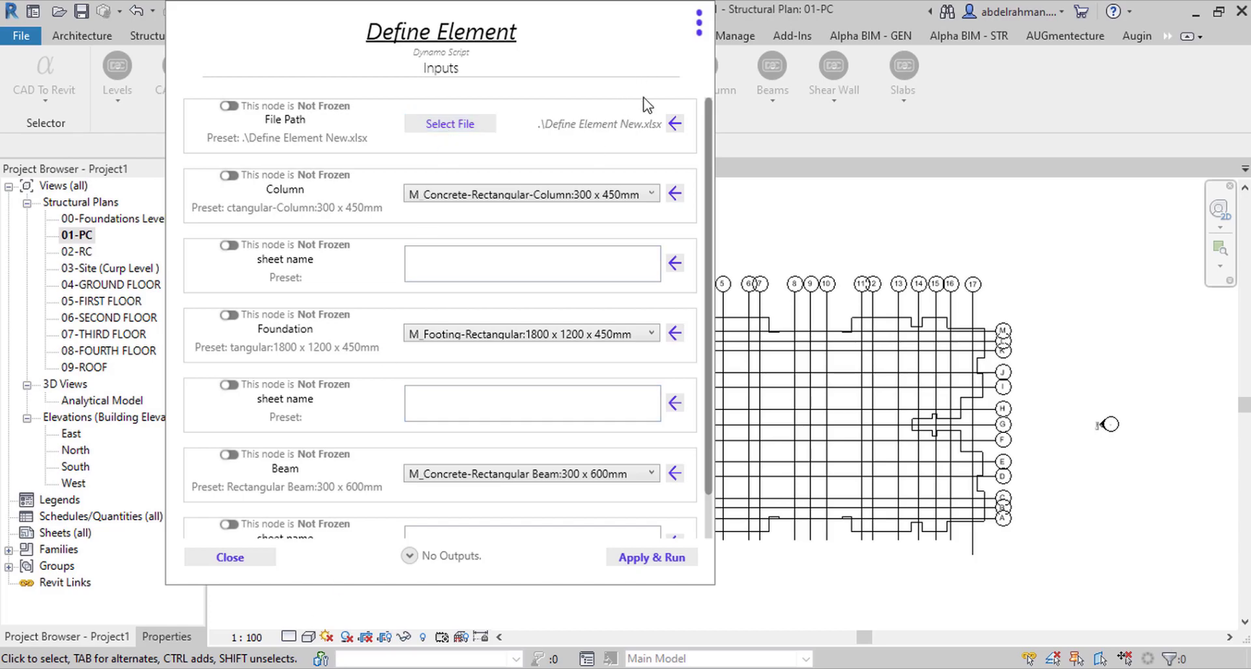
# - Fill in the column sheet name field after checking the sheet names in the Define Element workbook
pyautogui.click(456, 267)
pyautogui.click(506, 198)
pyautogui.click(506, 198)
pyautogui.click(502, 277)
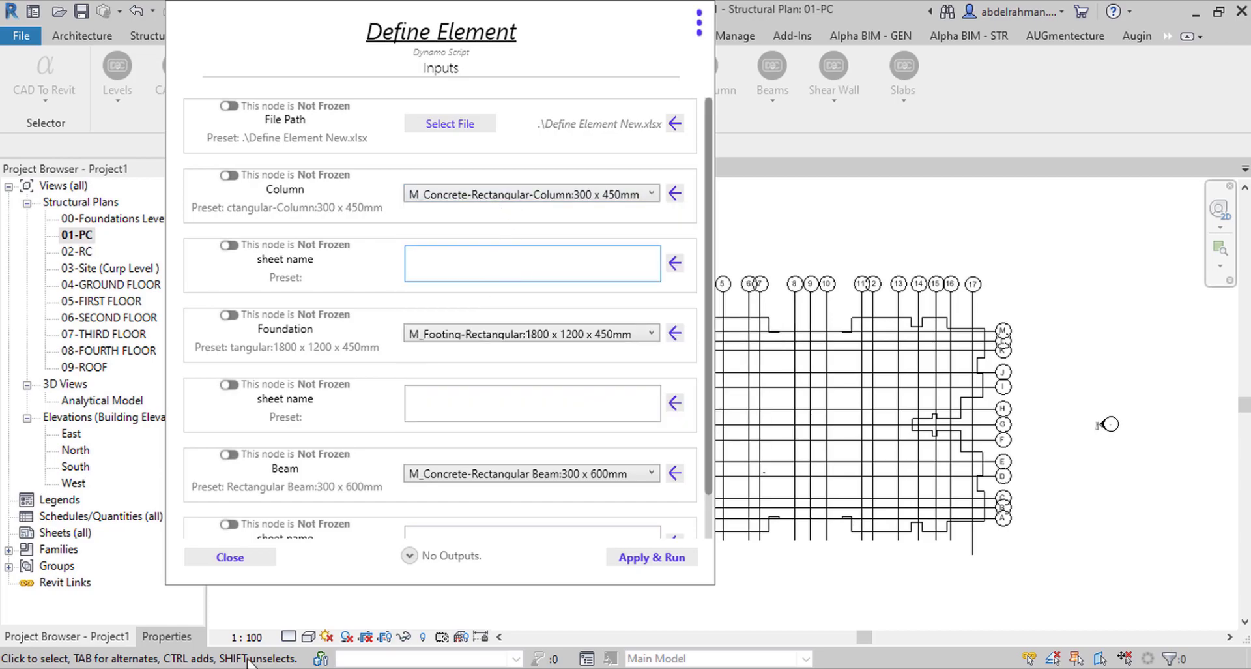
pyautogui.click(394, 640)
pyautogui.hotkey('alt', 'Tab')
# - Enter 'Foundations' and the beam sheet name, then Apply & Run the Define Element script
pyautogui.scroll(-1, 394, 405)
pyautogui.click(477, 371)
pyautogui.write('Foundations')
pyautogui.click(543, 504)
pyautogui.hotkey('alt', 'Tab')
pyautogui.hotkey('alt', 'Tab')
pyautogui.hotkey('alt', 'Tab')
pyautogui.hotkey('alt', 'Tab')
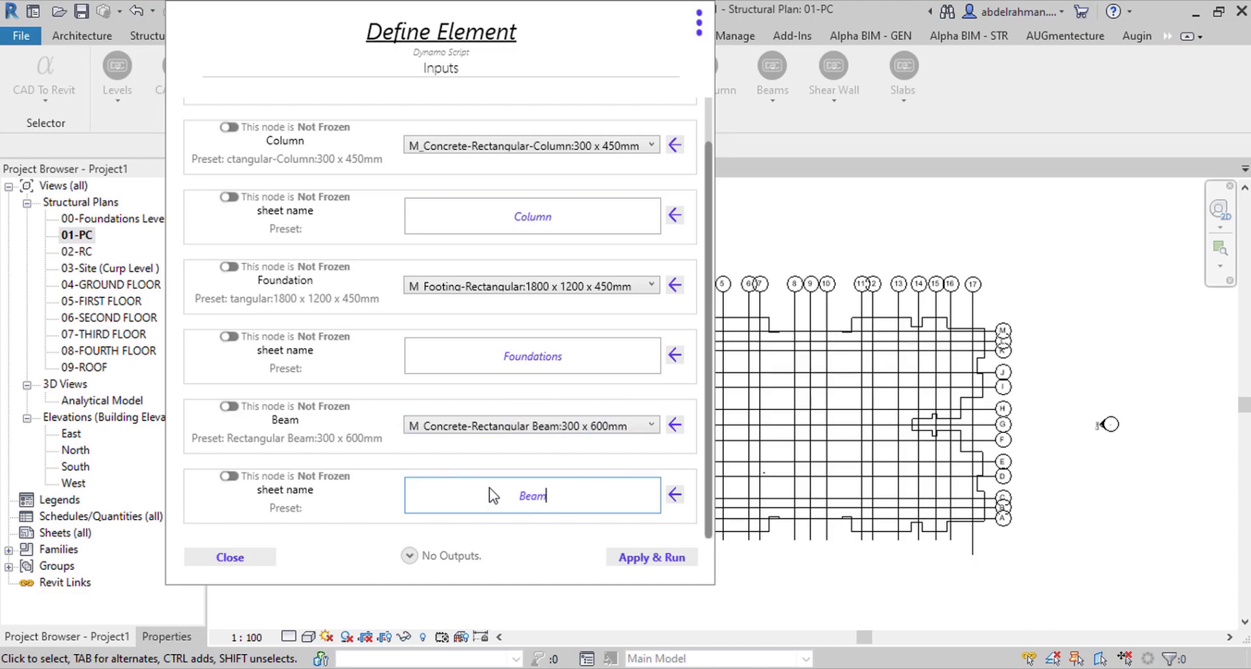
pyautogui.click(620, 561)
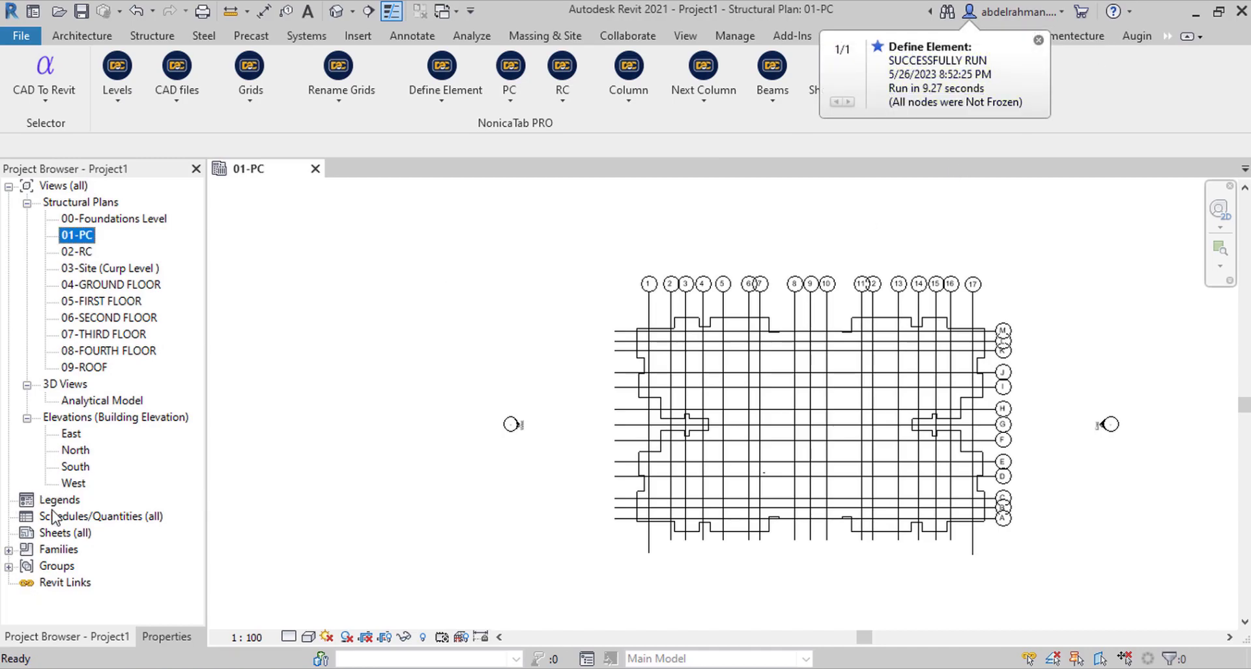
# - Expand Families > Structural Framing to list the new beam types B(120x700)mm and B(300x600)mm
pyautogui.click(8, 549)
pyautogui.scroll(-5, 75, 535)
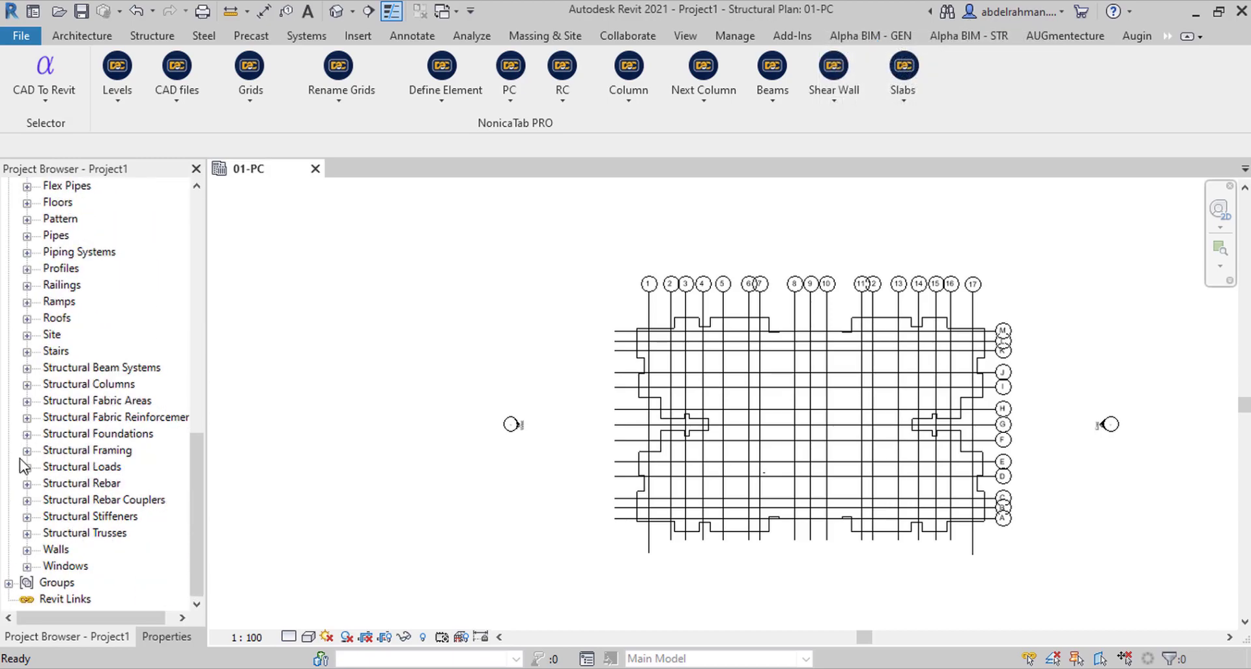
pyautogui.click(27, 450)
pyautogui.click(45, 466)
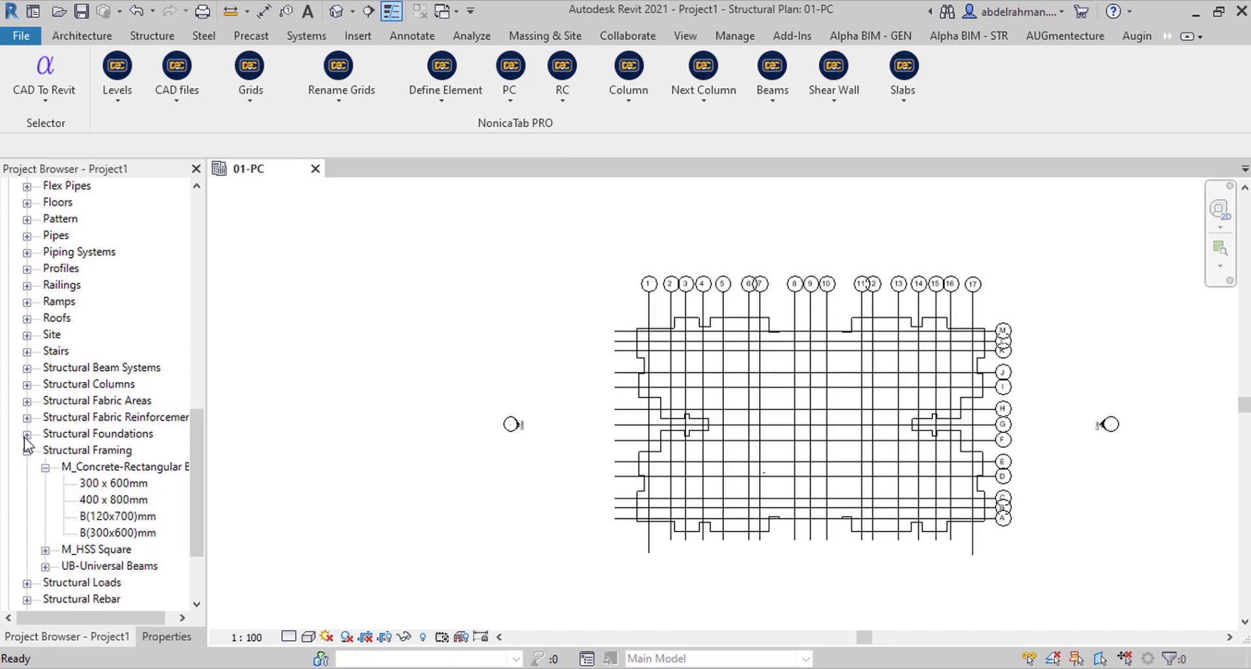
# - Expand Structural Foundations to review footing types F(1400x1200)mm through F(3300x2500)mm
pyautogui.click(27, 434)
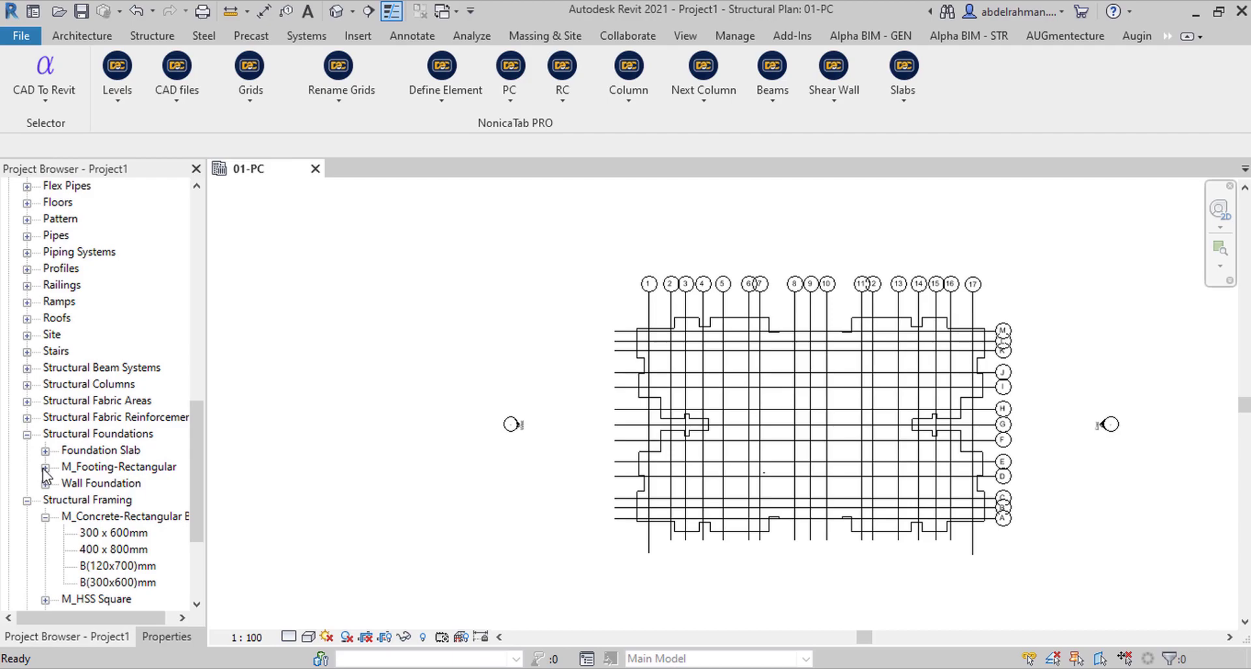
pyautogui.click(45, 467)
pyautogui.scroll(-2, 154, 464)
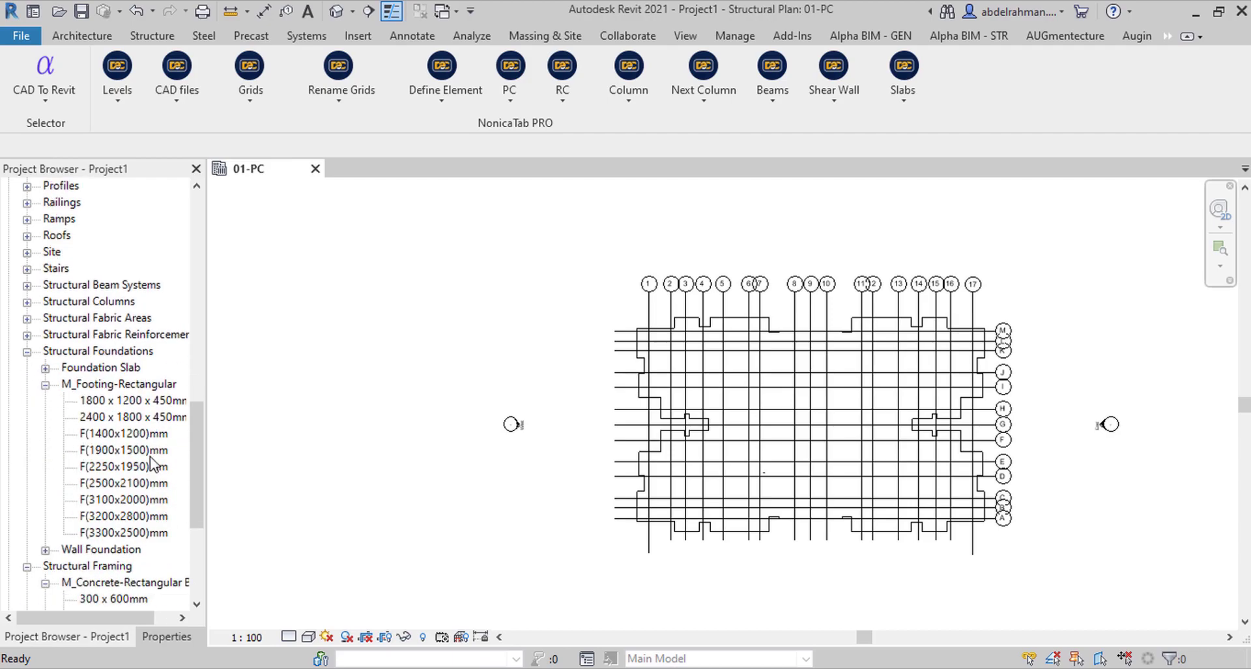
# - Expand Structural Columns to review column types C(300x400)mm through C(300x900)mm
pyautogui.click(26, 302)
pyautogui.click(45, 319)
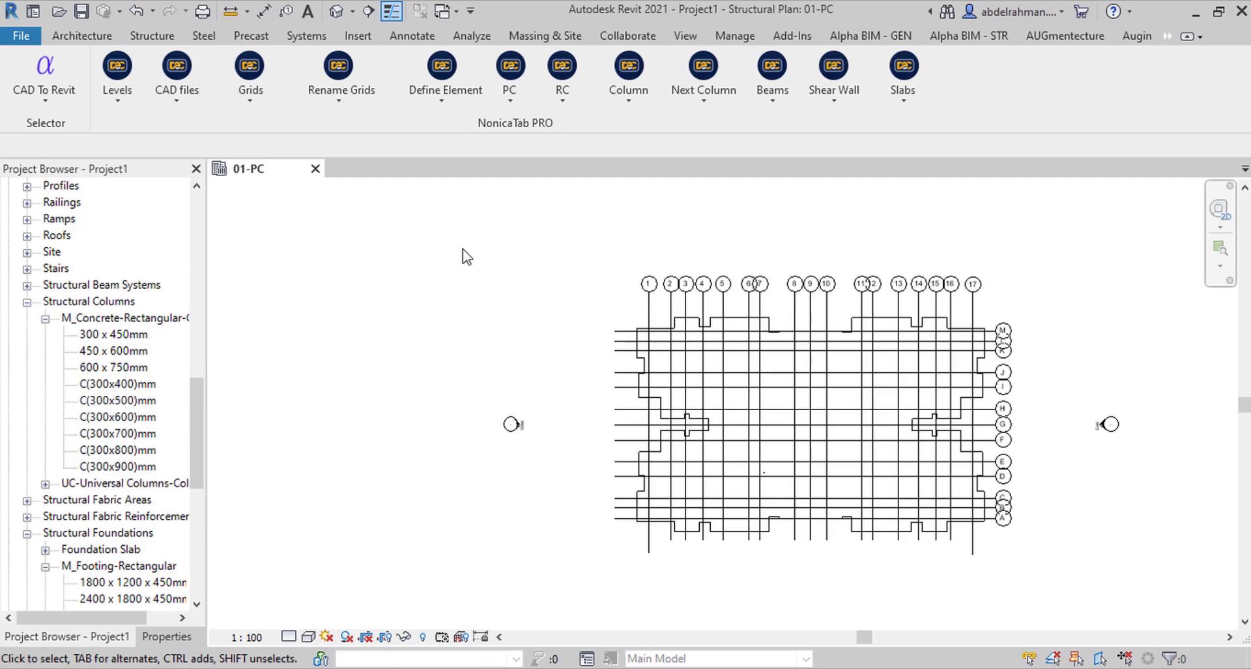
pyautogui.scroll(2, 278, 413)
pyautogui.scroll(8, 124, 404)
pyautogui.scroll(4, 139, 389)
pyautogui.scroll(-3, 733, 298)
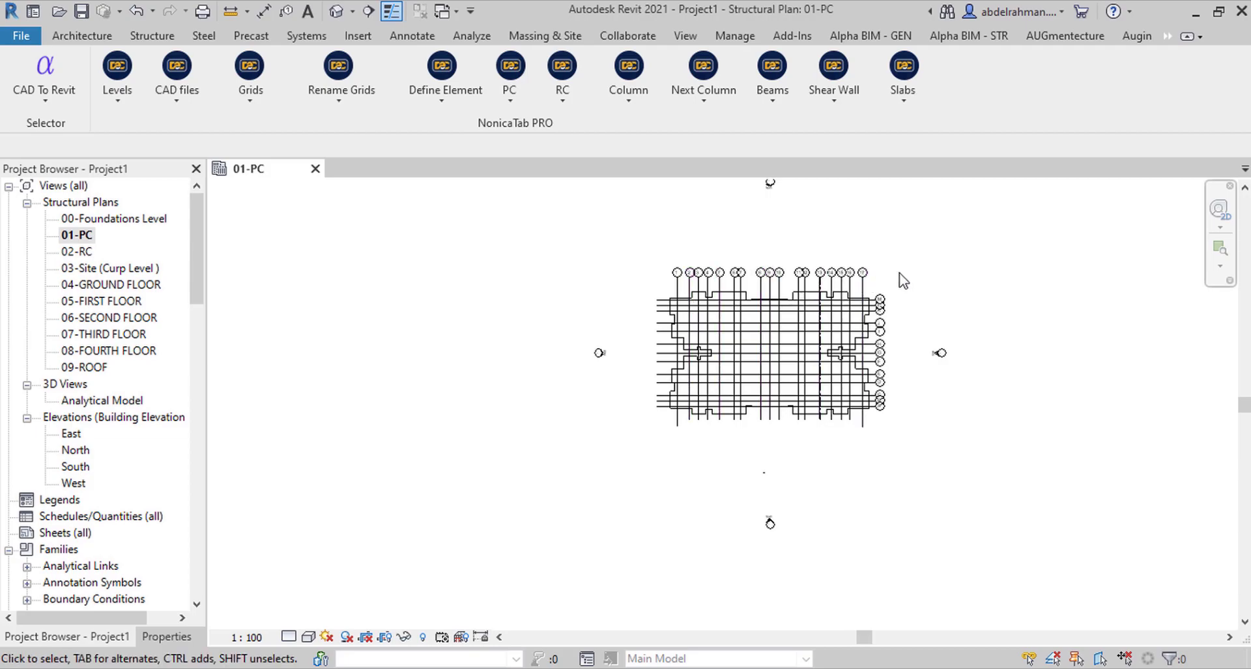
pyautogui.scroll(1, 943, 293)
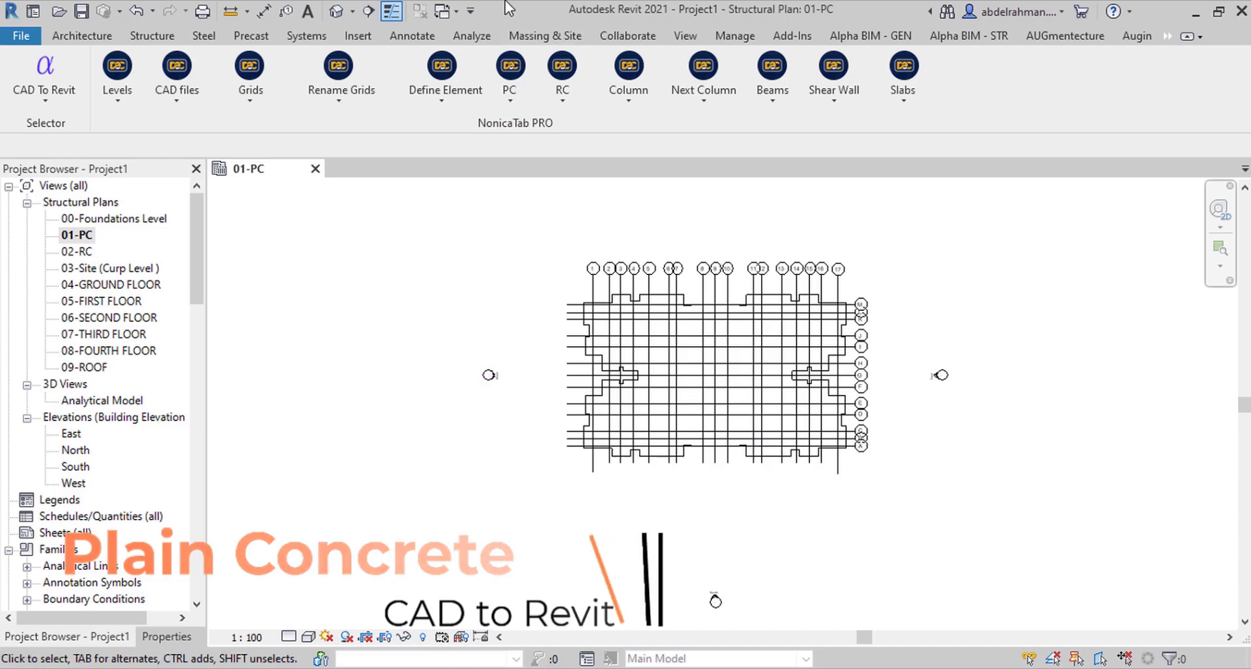
# - Select the CAD import on the 01-PC plan and apply Explode from Modify | Import Instance
pyautogui.scroll(2, 719, 372)
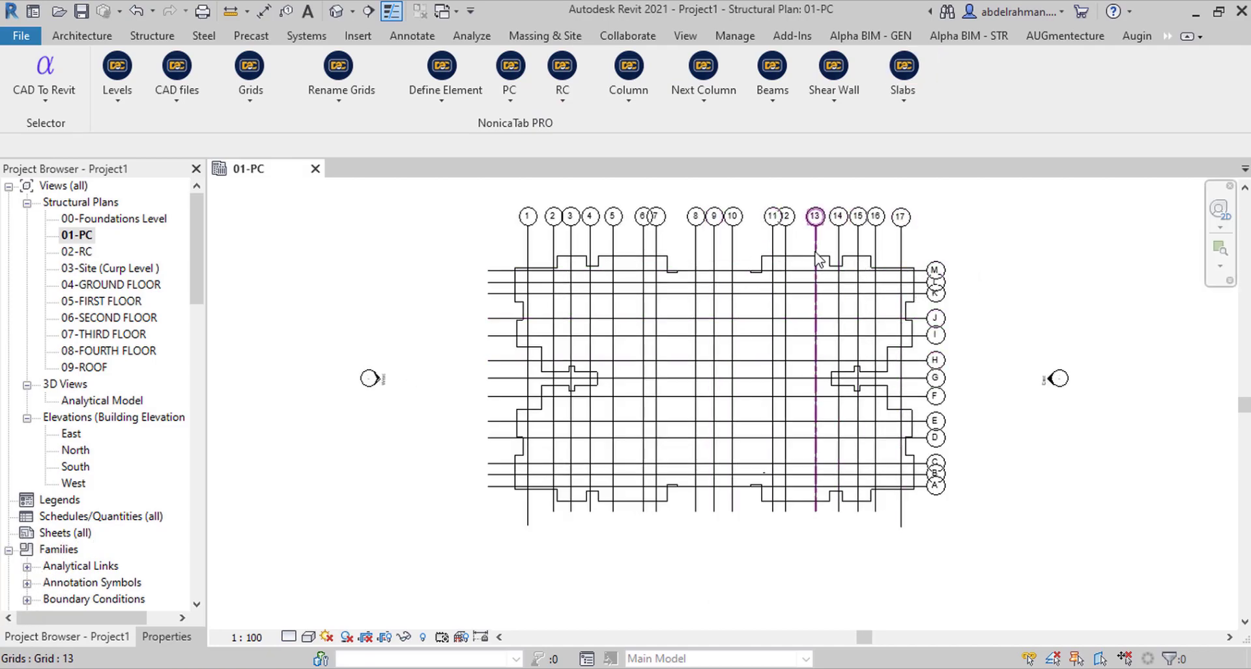
pyautogui.click(820, 450)
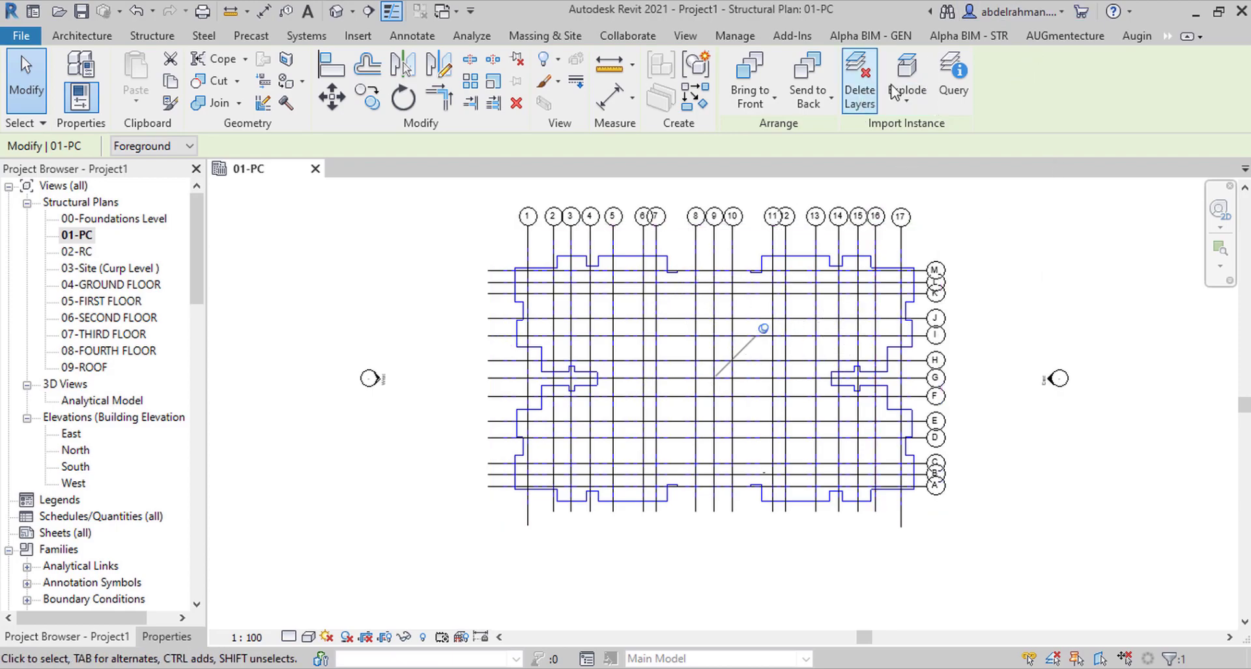
pyautogui.click(908, 81)
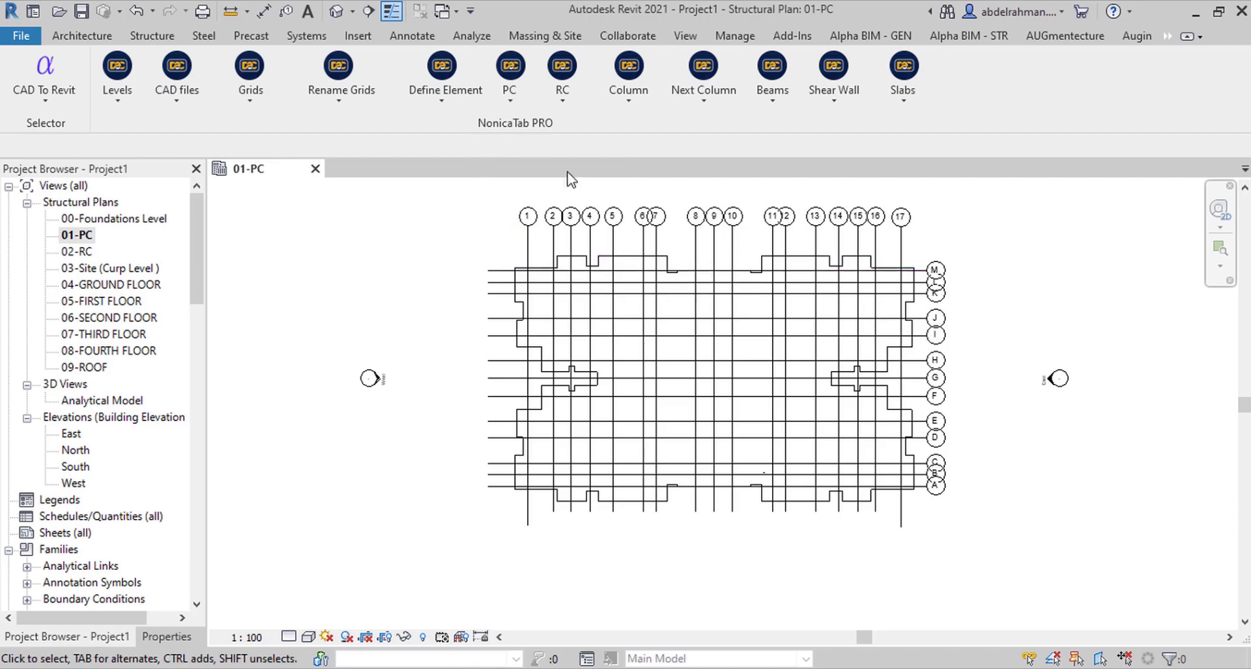
# - Dismiss the PC script inputs, return to the 01-PC plan, and tile the plan and 3D views
pyautogui.click(512, 77)
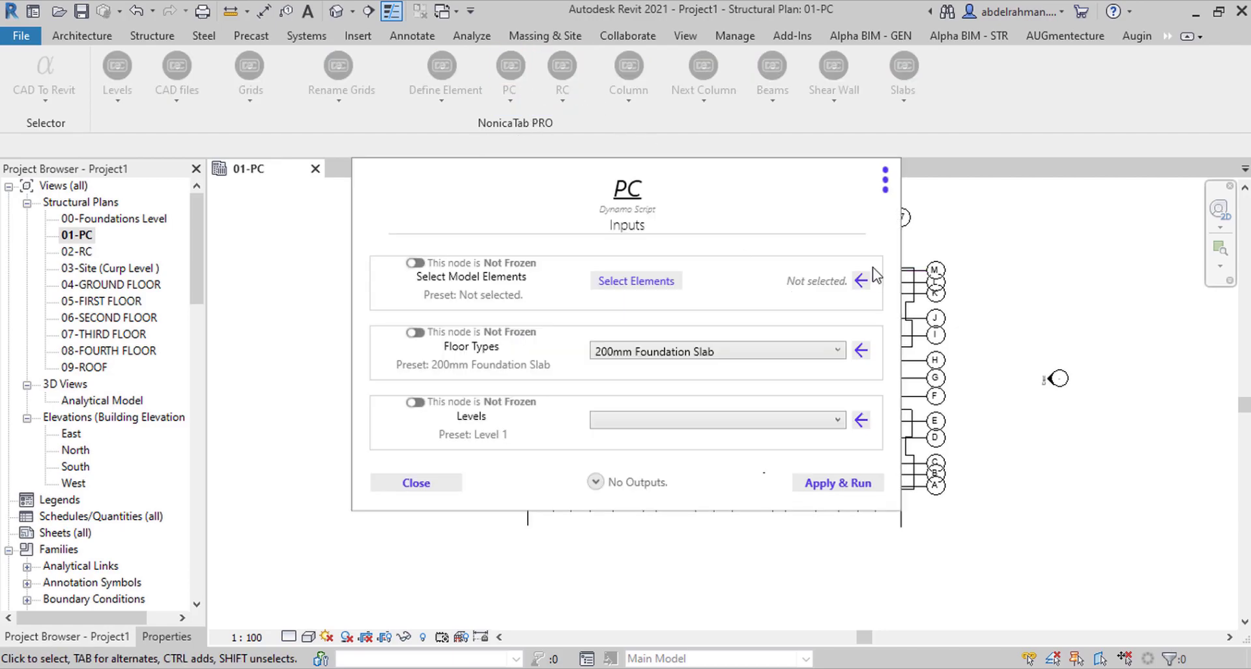
pyautogui.click(440, 480)
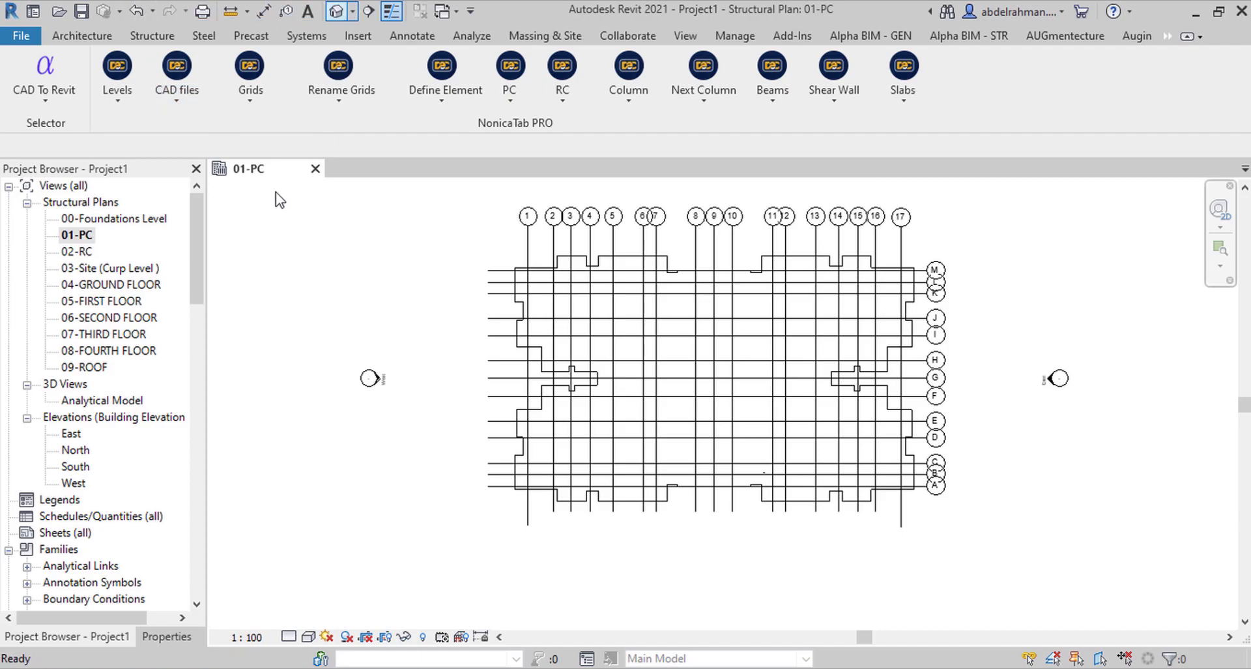
pyautogui.click(258, 171)
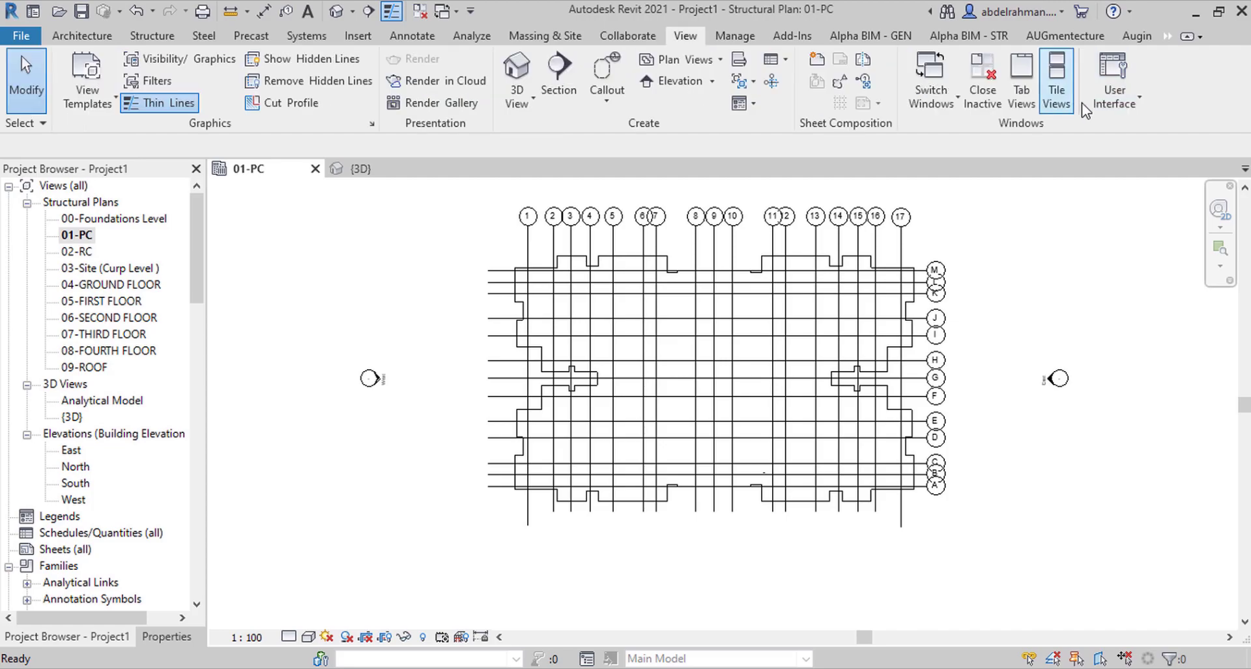
pyautogui.click(1058, 91)
# - Activate the {3D} view, orbit it to a clearer angle, and set its visual style to Shaded
pyautogui.scroll(-3, 316, 305)
pyautogui.scroll(1, 464, 355)
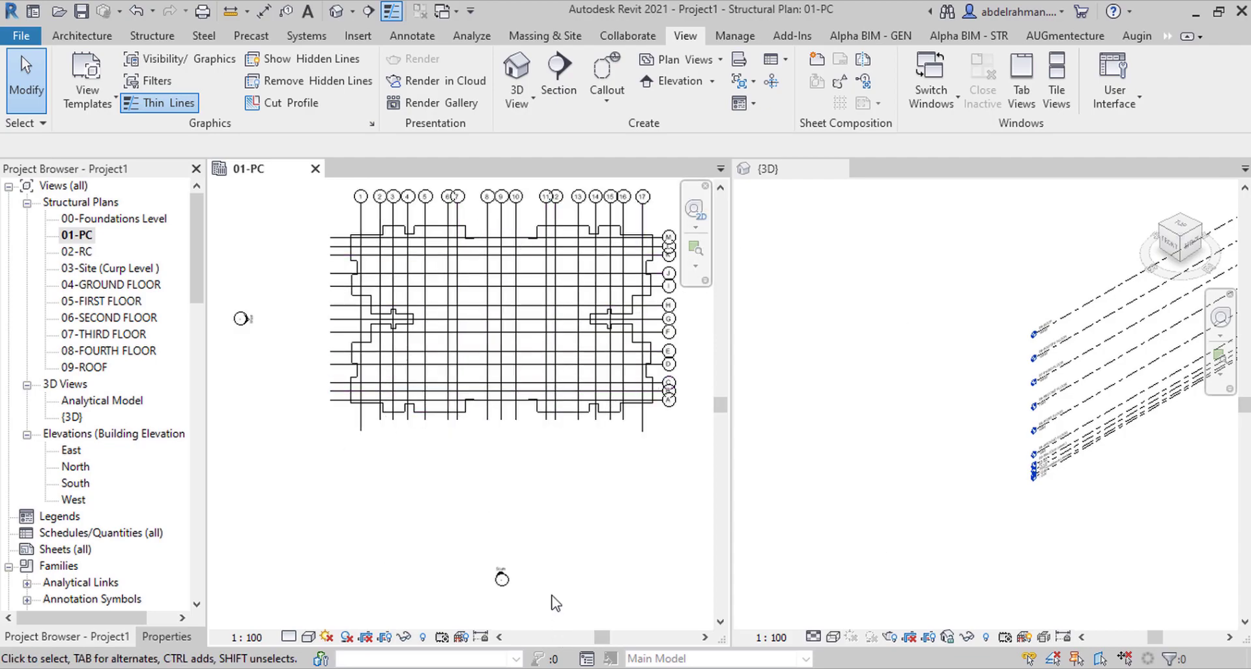
pyautogui.scroll(-2, 418, 510)
pyautogui.click(958, 324)
pyautogui.scroll(-2, 849, 384)
pyautogui.scroll(1, 985, 502)
pyautogui.keyDown('shift'); pyautogui.moveTo(827, 353); pyautogui.dragTo(939, 374, button='middle'); pyautogui.keyUp('shift')
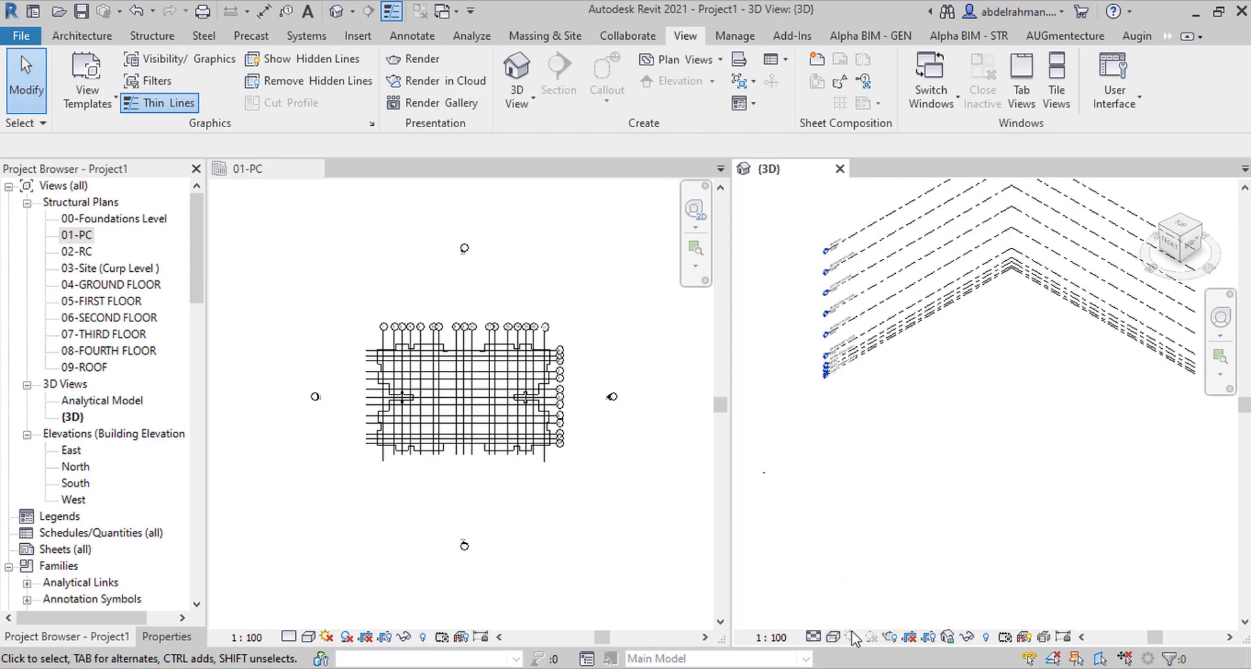
pyautogui.click(861, 580)
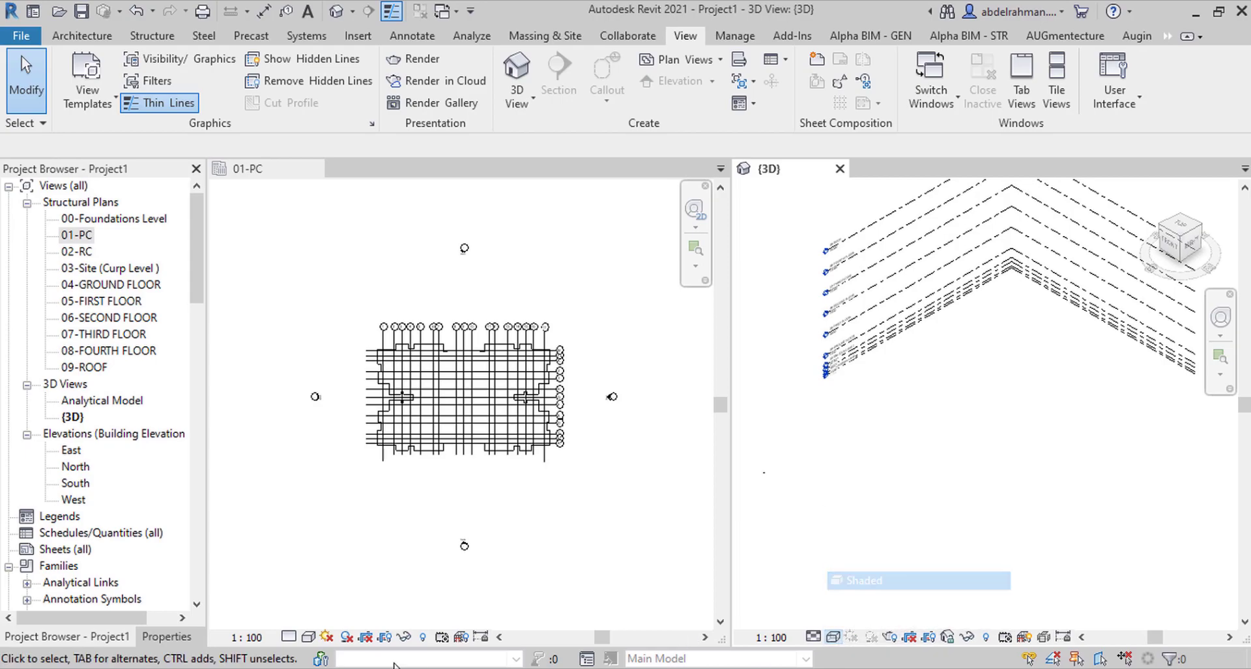
# - Check the plan's display style options and restore the NonicaTab PRO ribbon tab
pyautogui.click(309, 637)
pyautogui.click(352, 580)
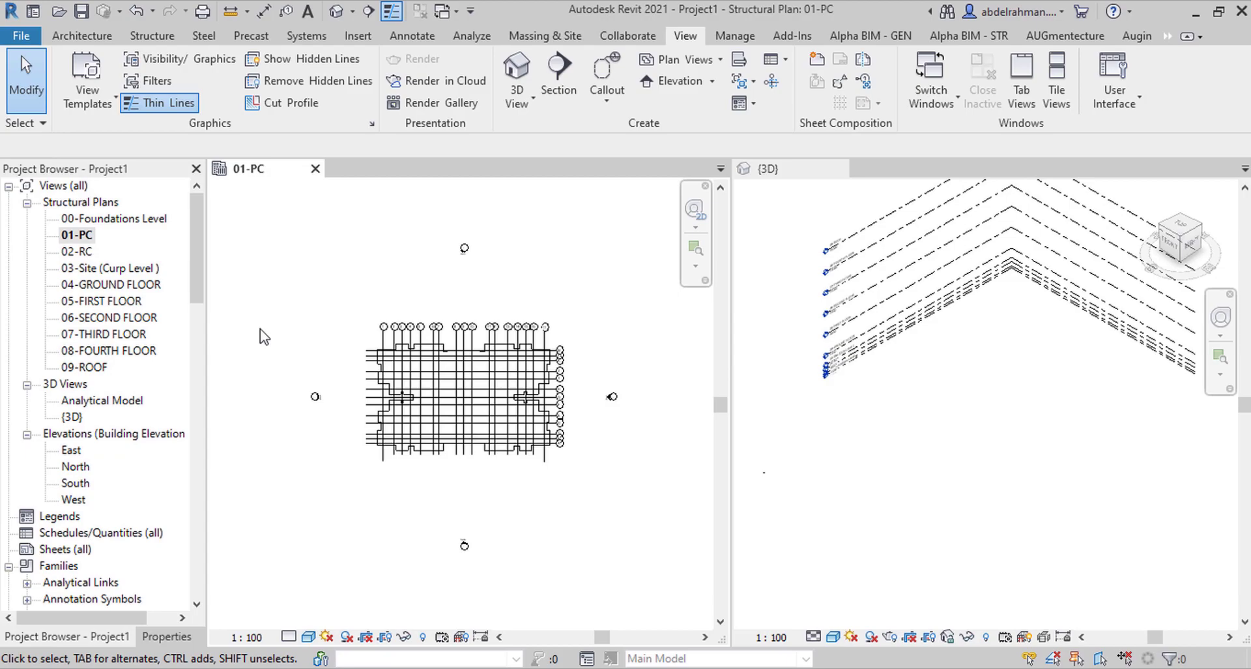
pyautogui.click(1169, 36)
pyautogui.click(1192, 229)
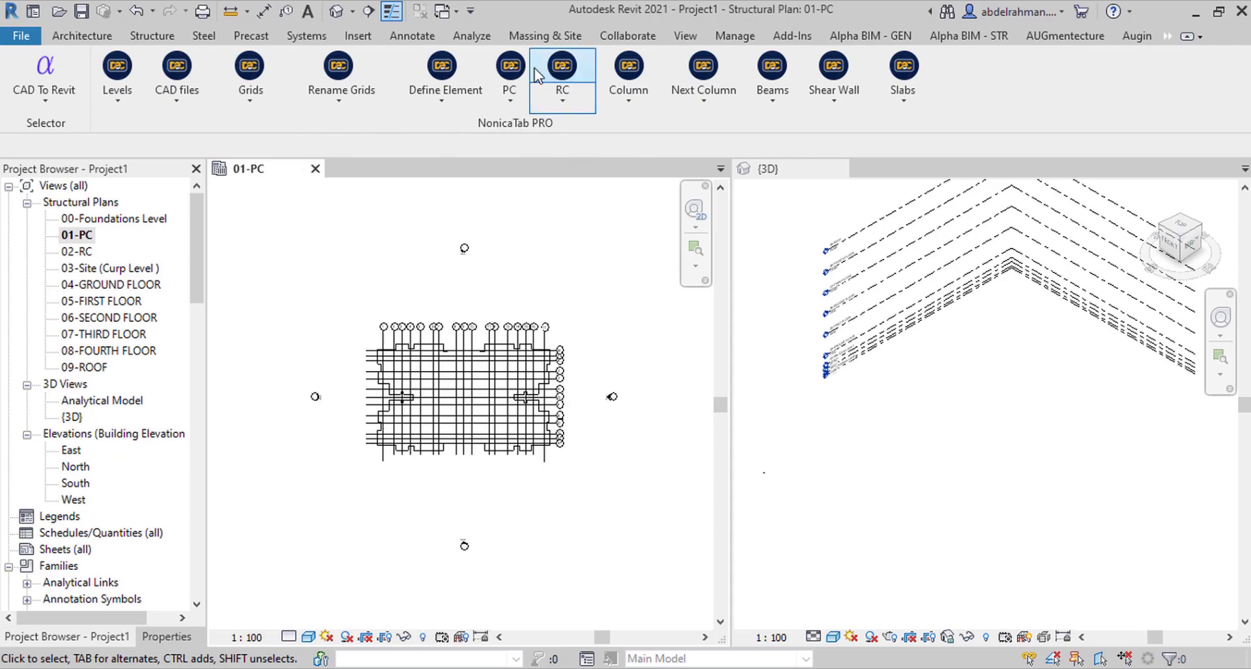
# - Launch the PC slab script and window-select the 92 slab outline elements in the plan
pyautogui.click(506, 75)
pyautogui.press('Escape')
pyautogui.click(511, 74)
pyautogui.moveTo(687, 180); pyautogui.dragTo(924, 123)
pyautogui.click(866, 223)
pyautogui.moveTo(315, 303); pyautogui.dragTo(579, 464)
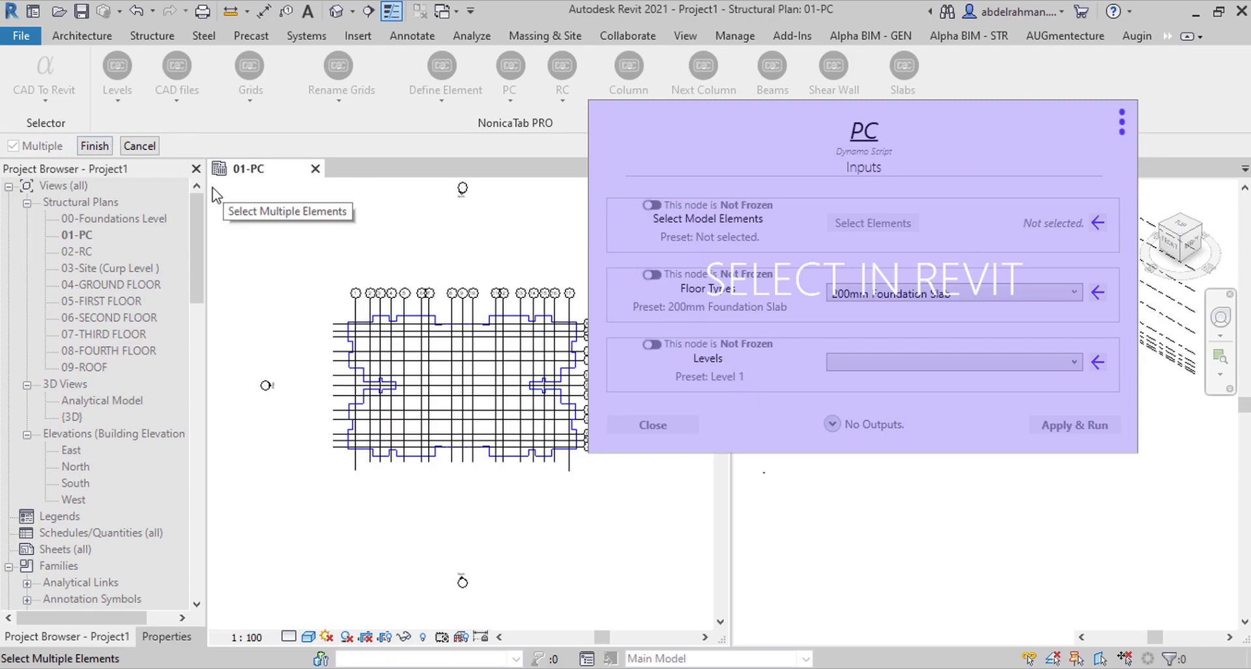
pyautogui.click(95, 146)
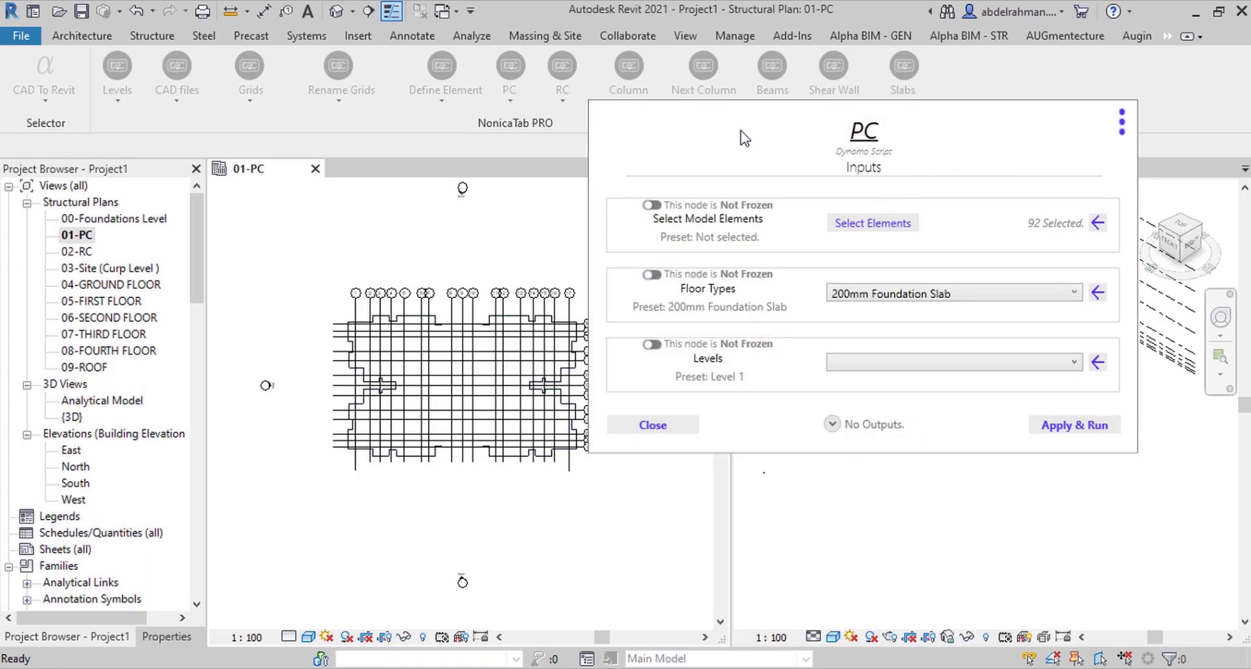
# - Set floor type 300mm Foundation Slab on level 01-PC, run the script, then open the 02-RC plan
pyautogui.click(417, 295)
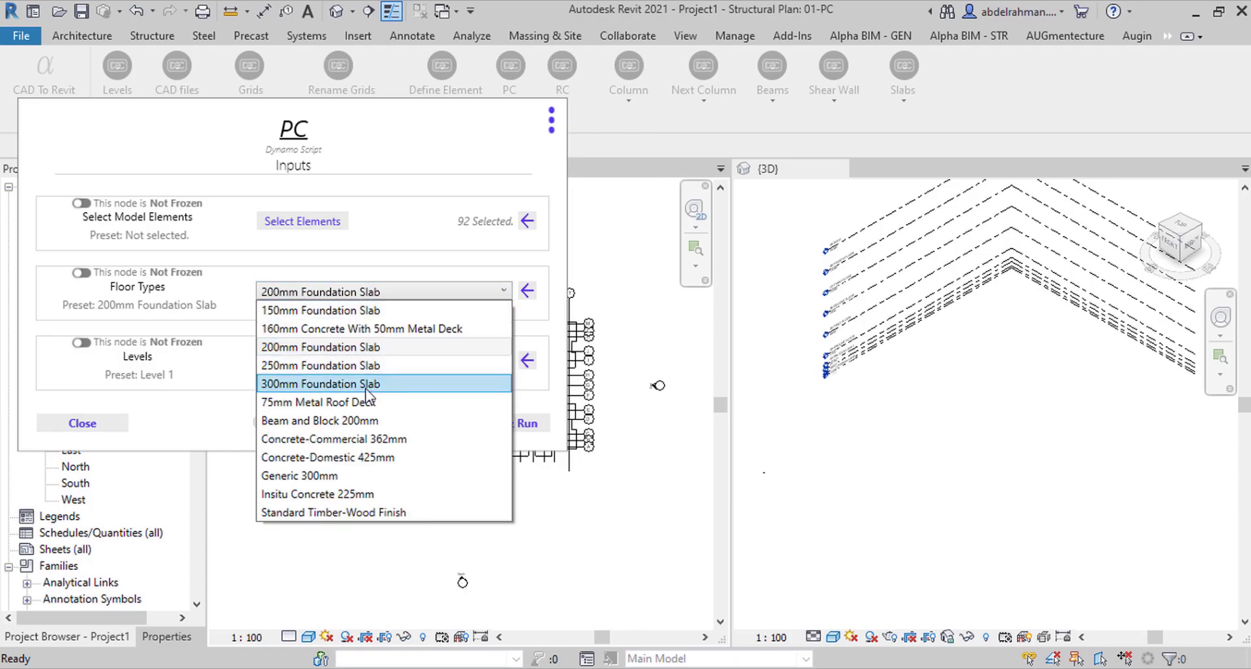
pyautogui.click(367, 383)
pyautogui.click(321, 361)
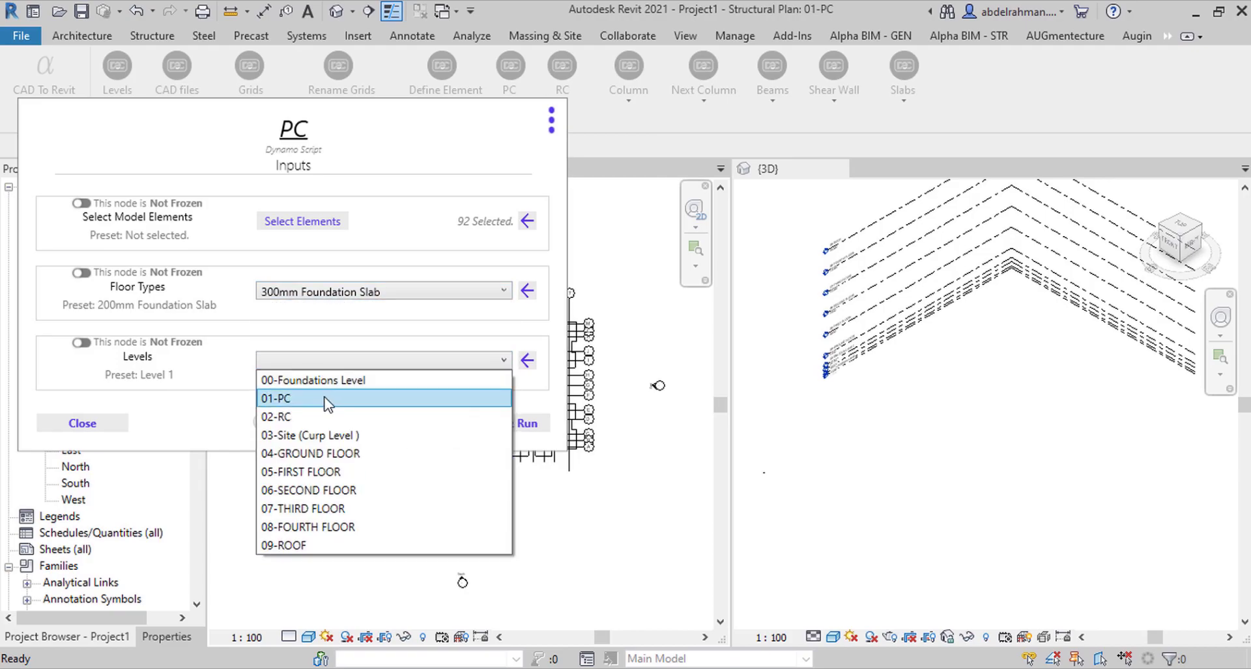
pyautogui.click(326, 398)
pyautogui.click(330, 360)
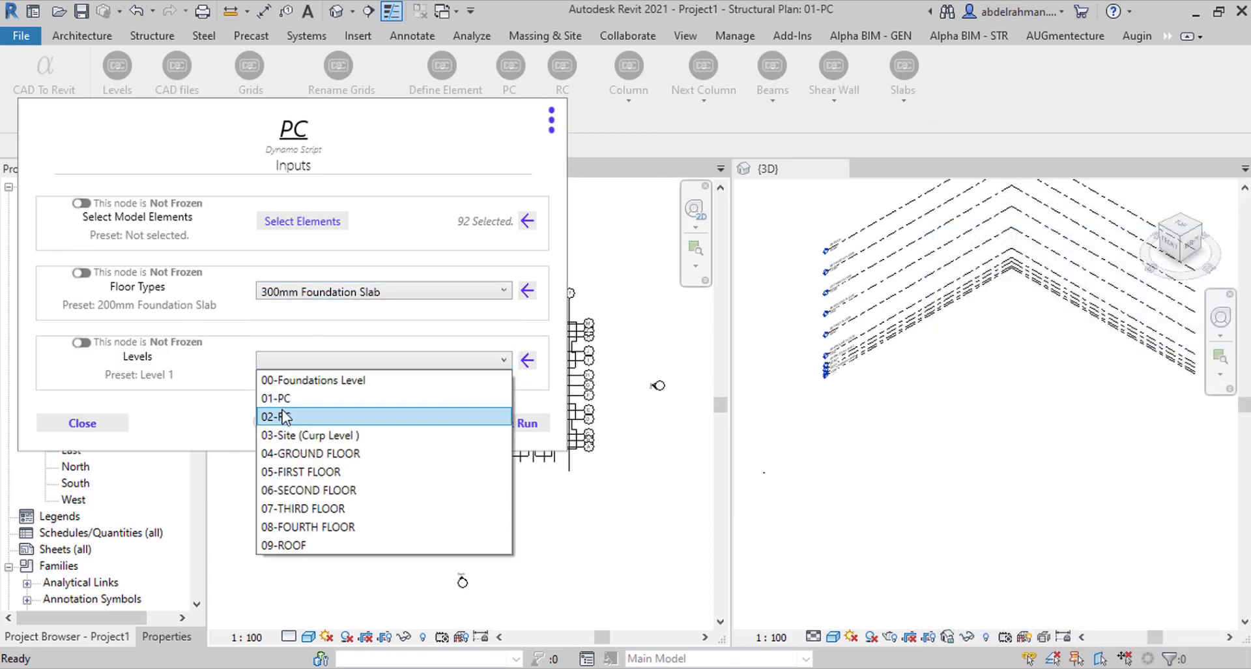
pyautogui.click(280, 398)
pyautogui.click(525, 425)
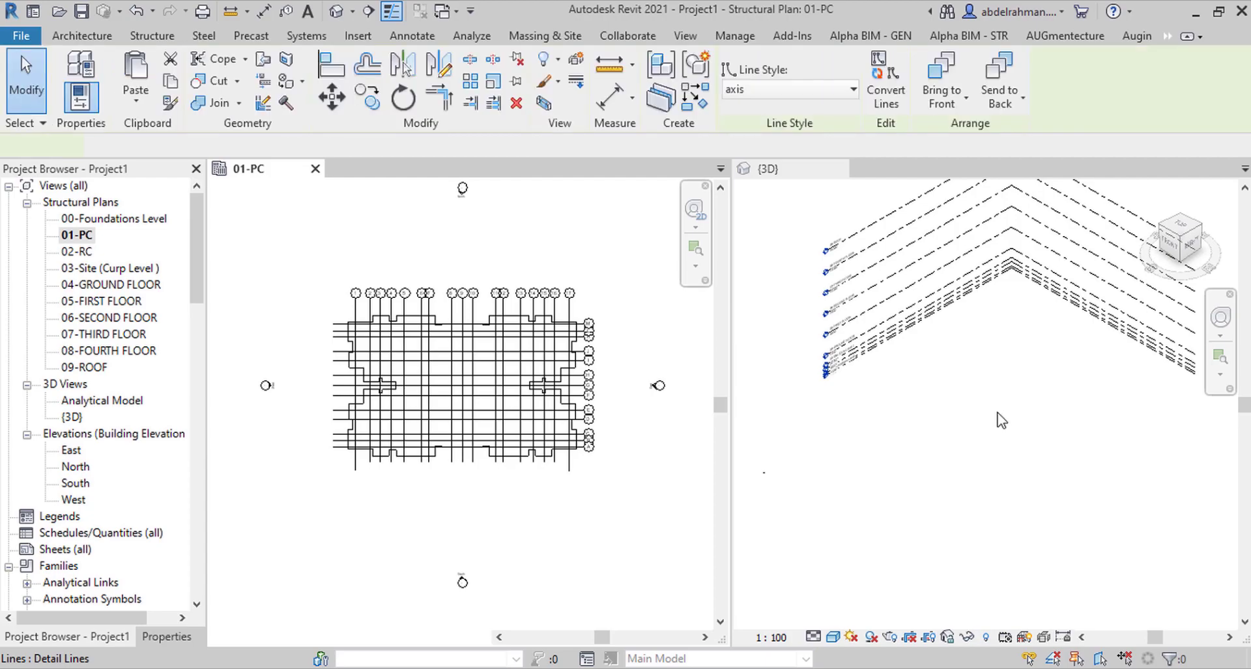
pyautogui.press('Escape')
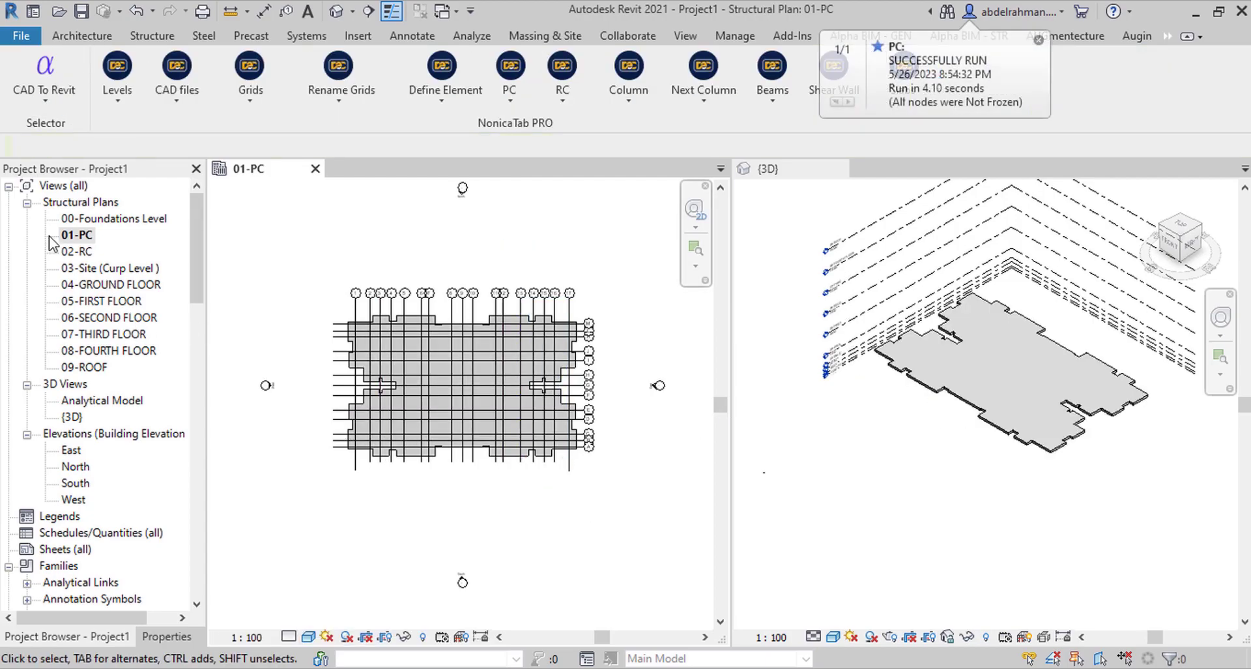
pyautogui.doubleClick(76, 251)
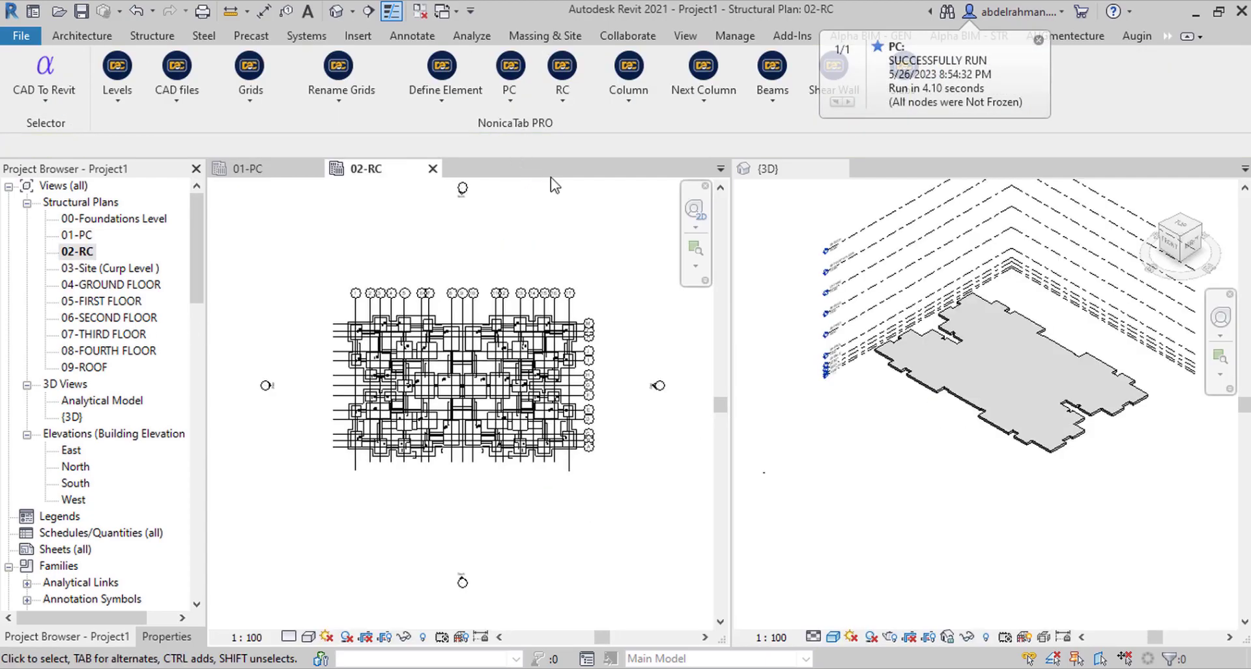
# - Launch NonicaTab's RC script and pick the imported CAD drawing as its source element
pyautogui.click(547, 99)
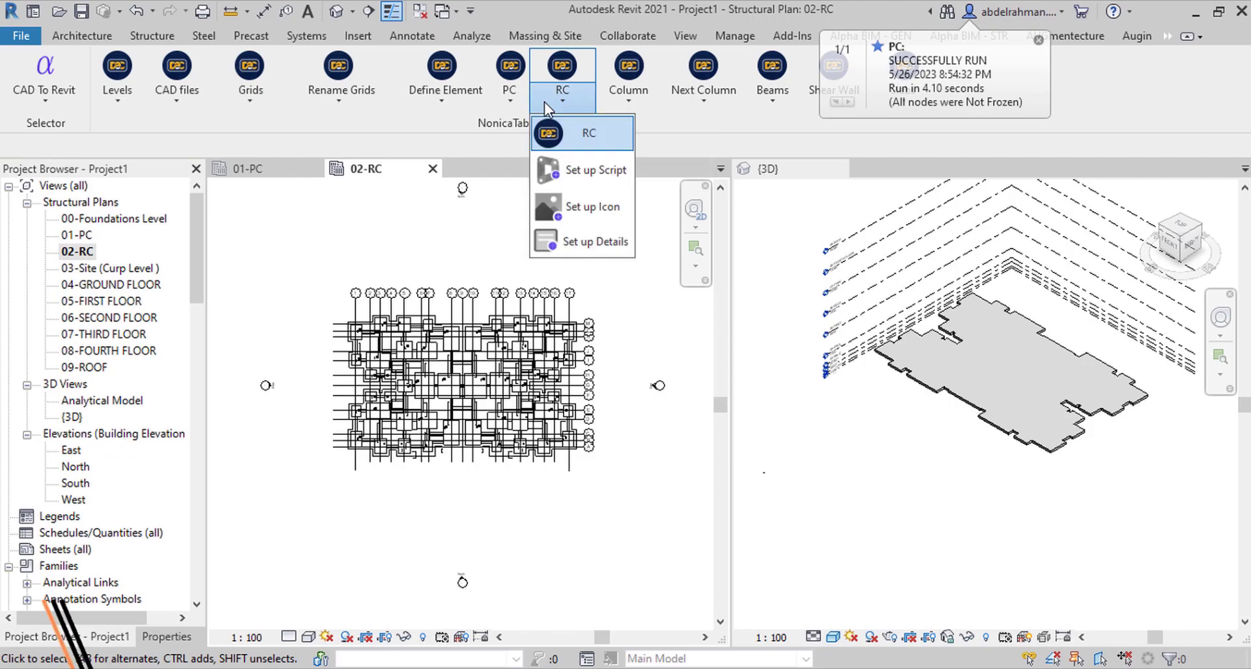
pyautogui.click(575, 62)
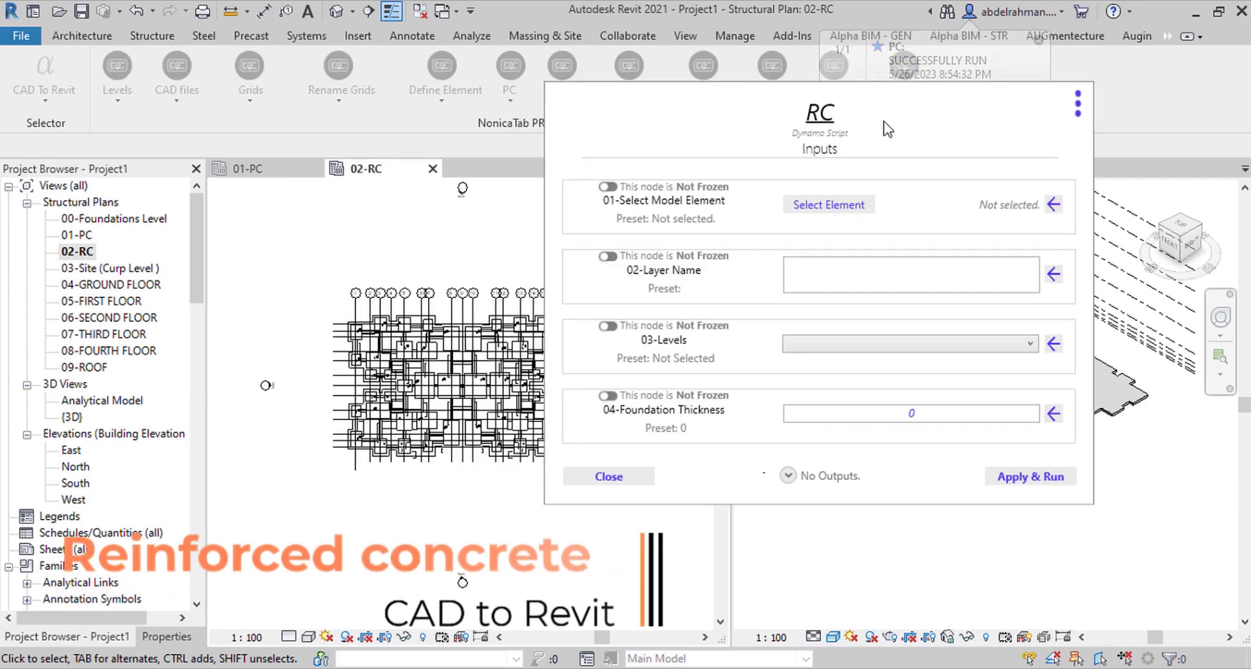
pyautogui.moveTo(919, 127); pyautogui.dragTo(651, 417)
pyautogui.moveTo(664, 505); pyautogui.dragTo(315, 205)
pyautogui.click(213, 198)
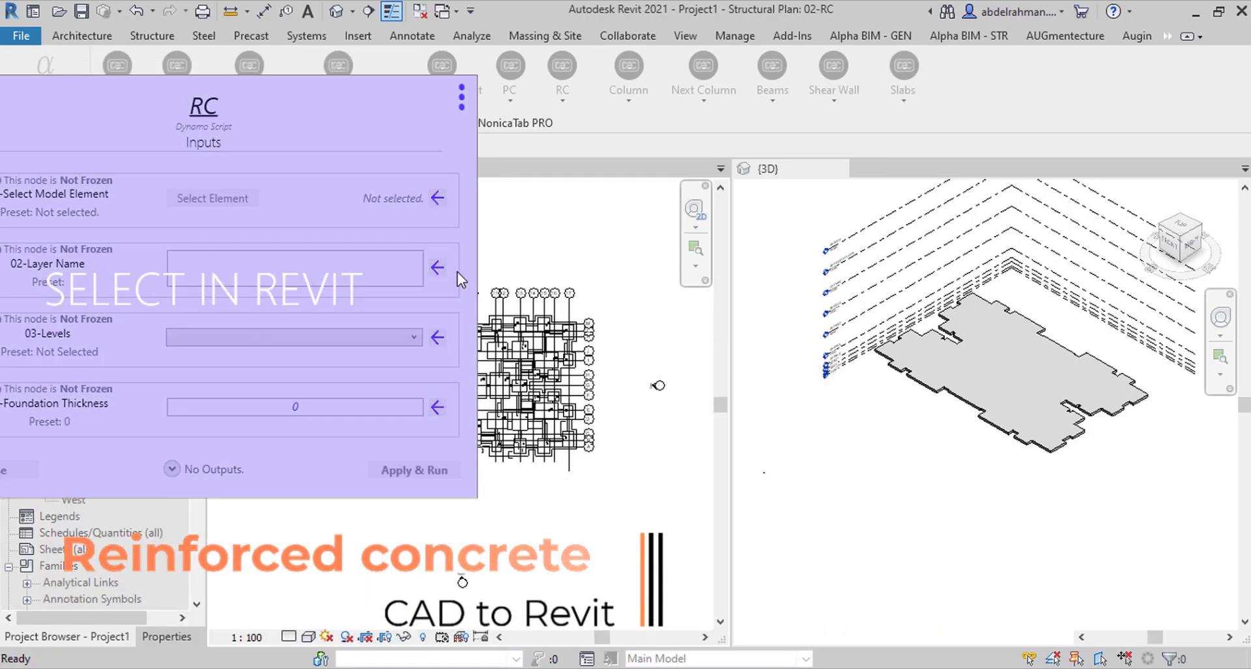
pyautogui.click(556, 321)
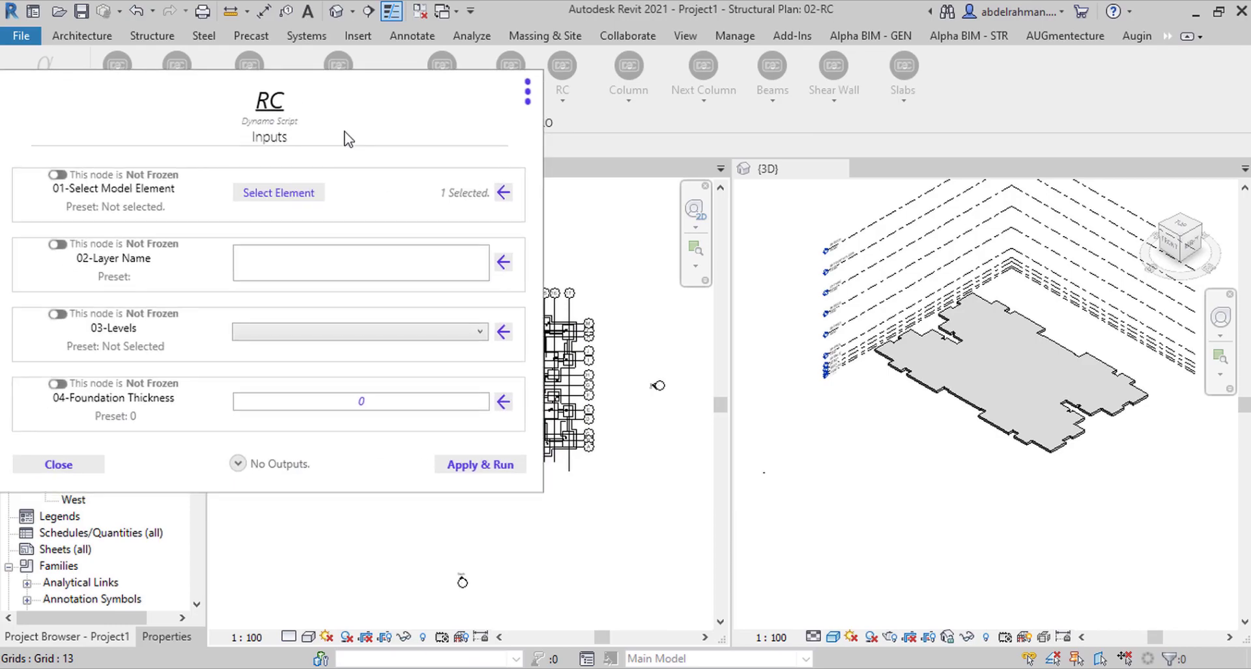
# - Identify the footing outline's CAD layer as rc for the script's Layer Name
pyautogui.click(280, 268)
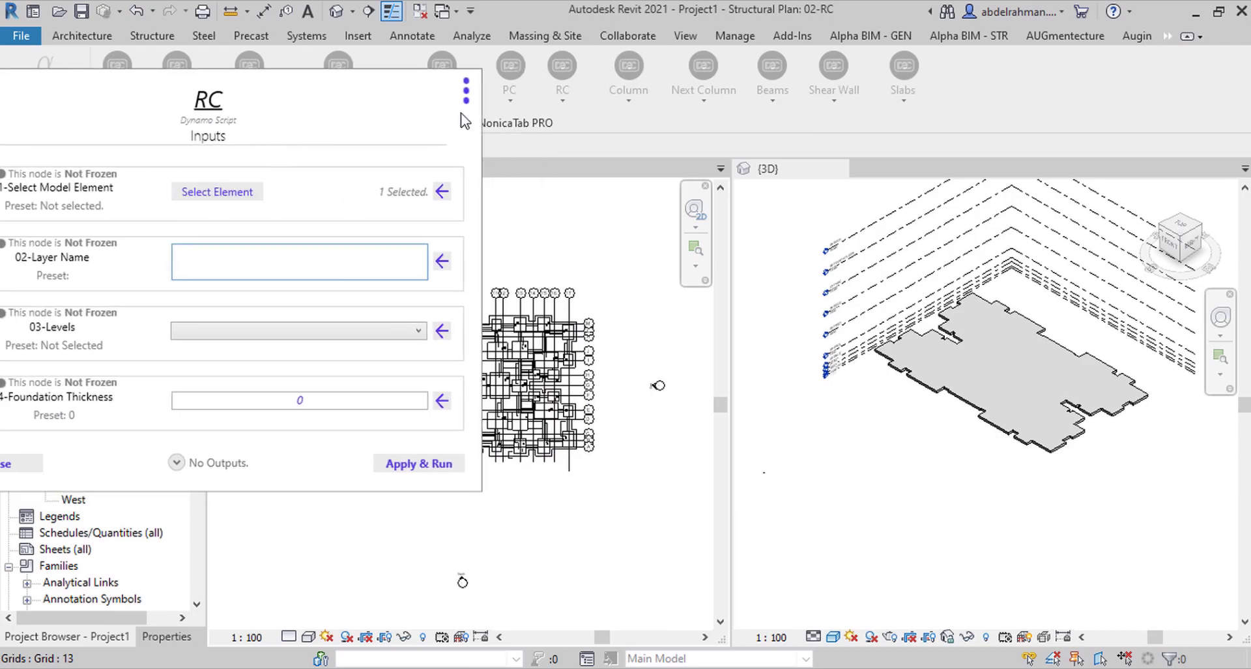
pyautogui.moveTo(323, 130); pyautogui.dragTo(331, 285)
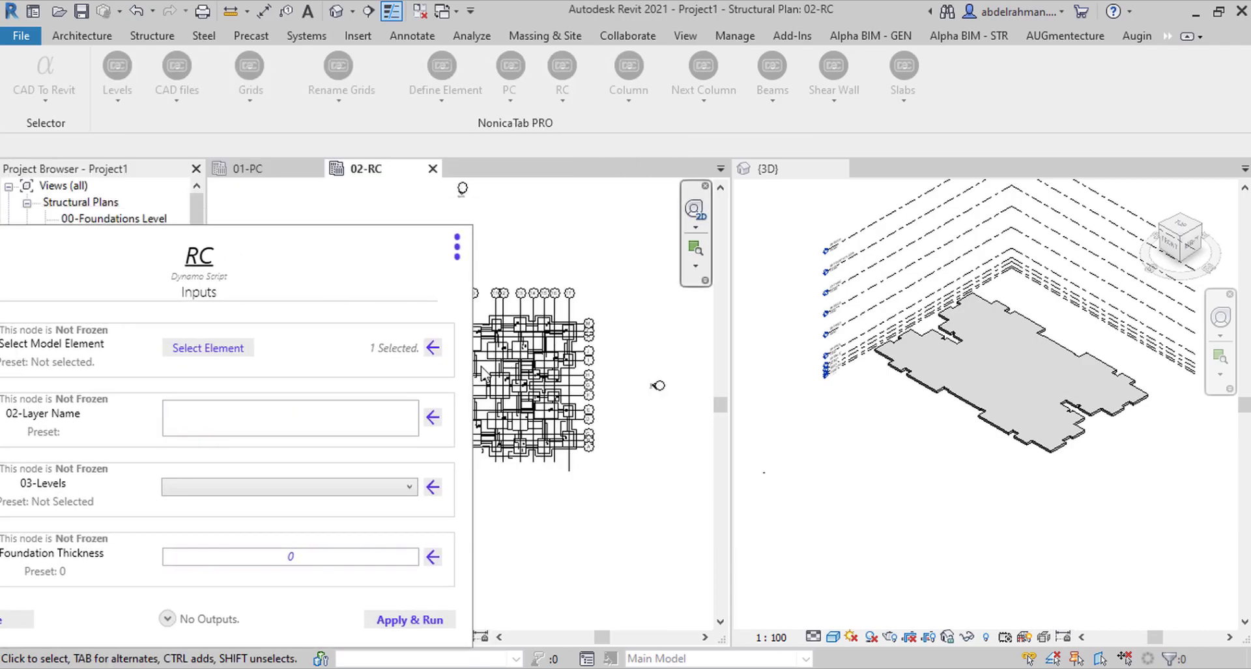
pyautogui.scroll(5, 558, 319)
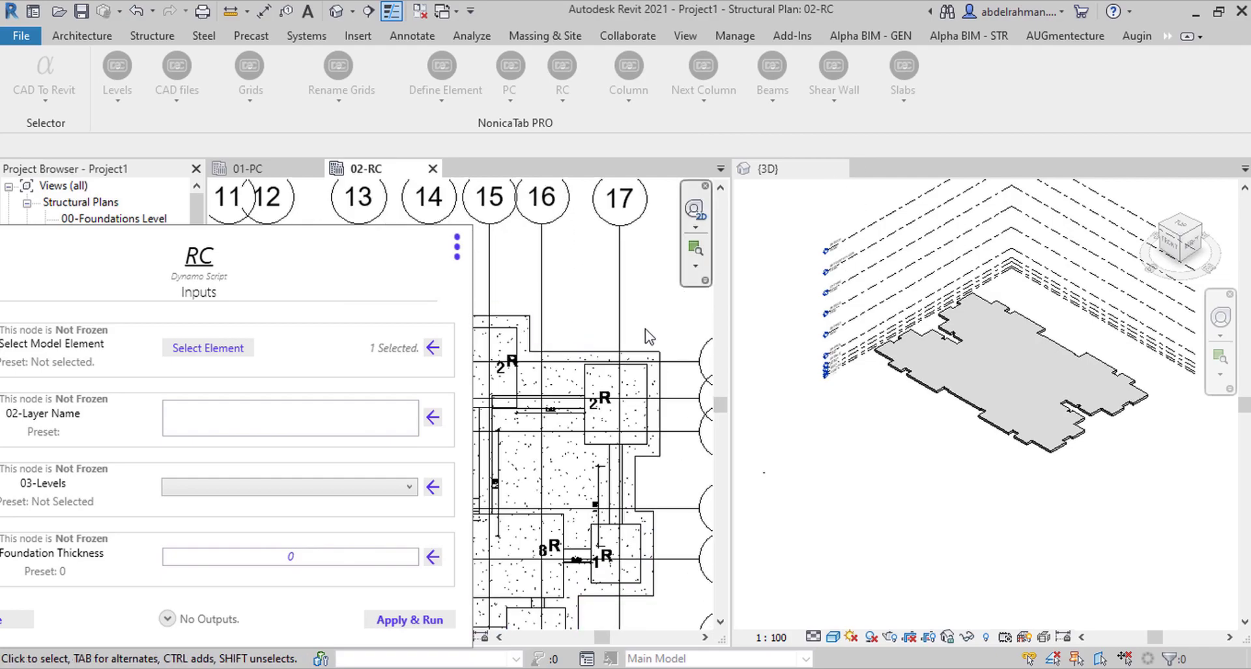
pyautogui.click(648, 386)
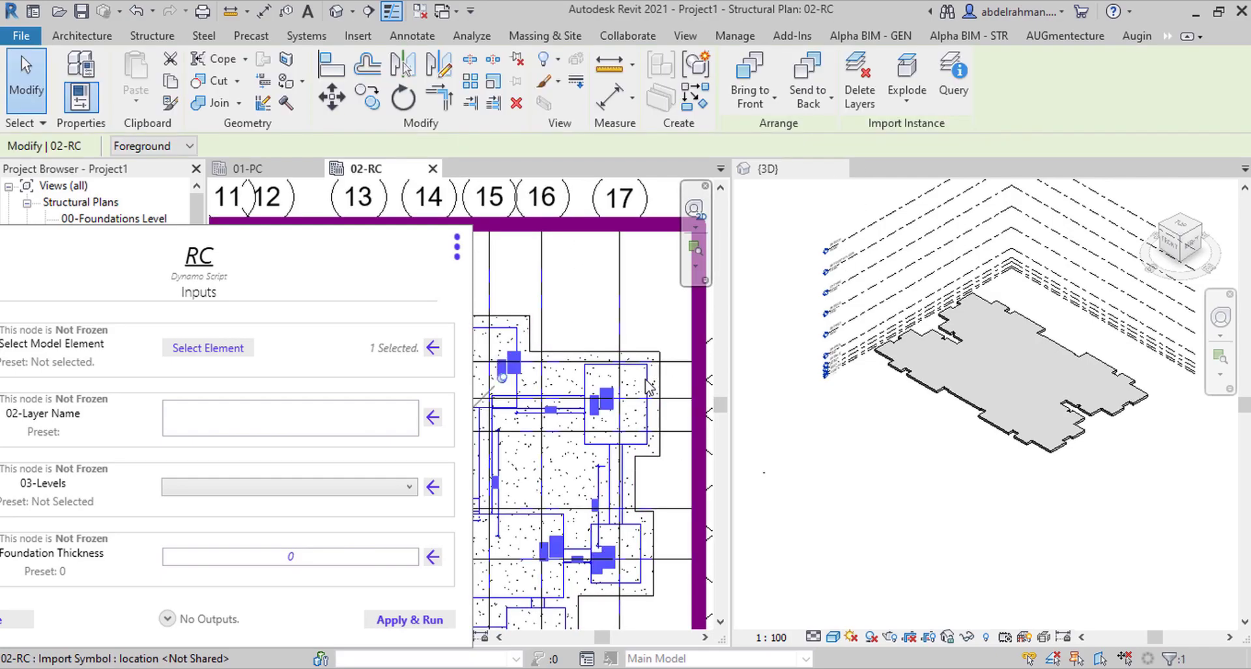
pyautogui.click(592, 386)
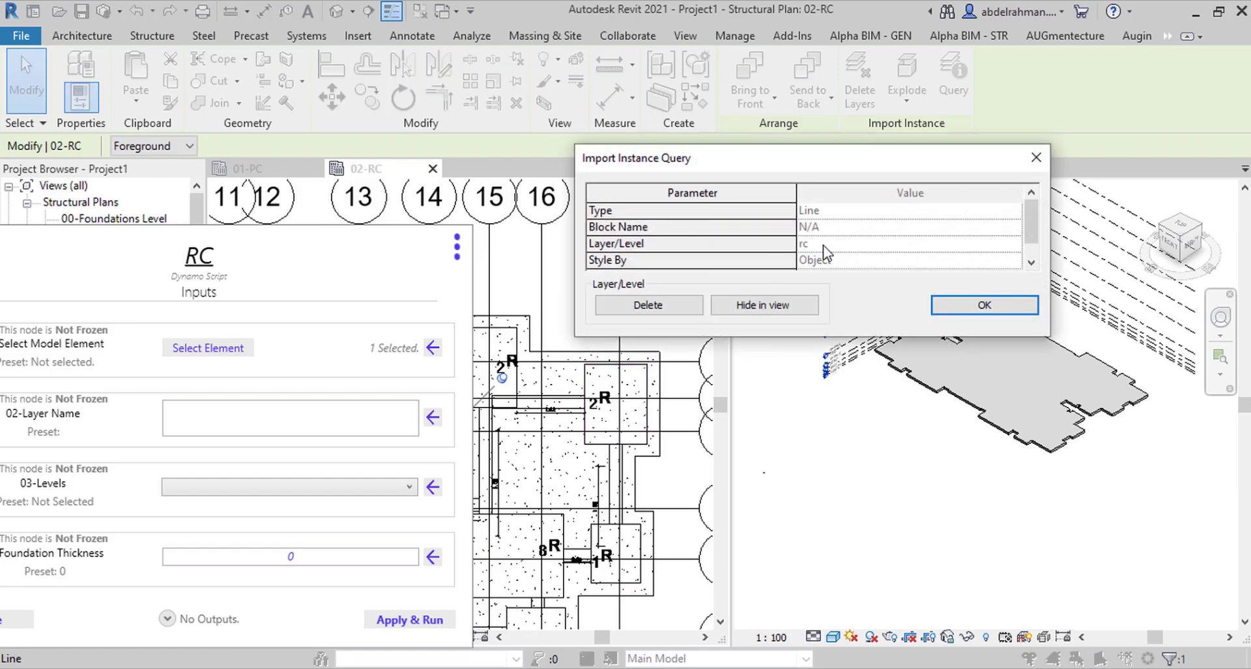
pyautogui.click(1019, 306)
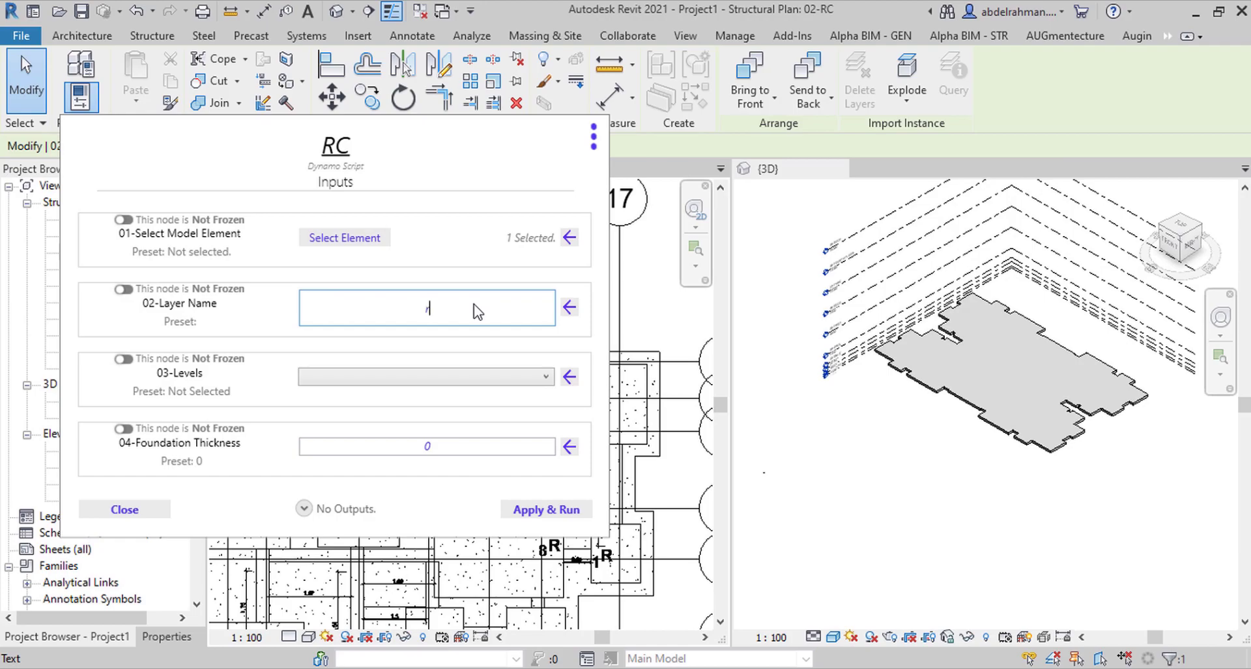
# - Set level 02-RC and thickness 600, then run the RC script to create the footings
pyautogui.click(393, 378)
pyautogui.click(358, 417)
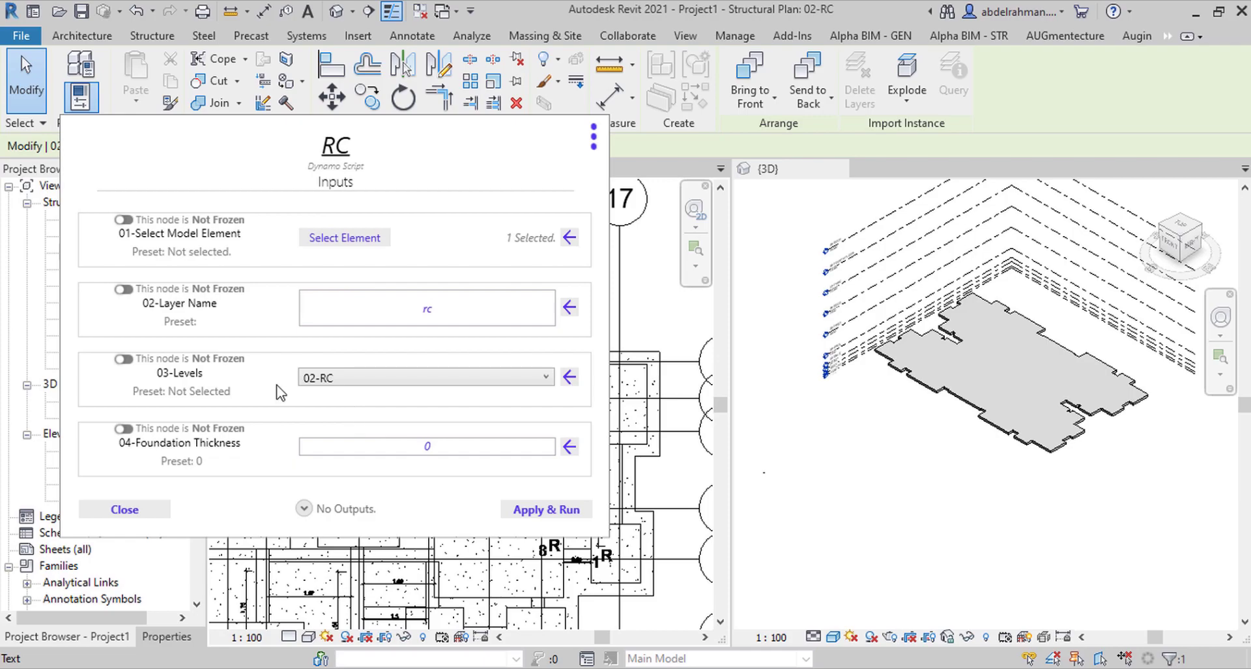
pyautogui.click(309, 446)
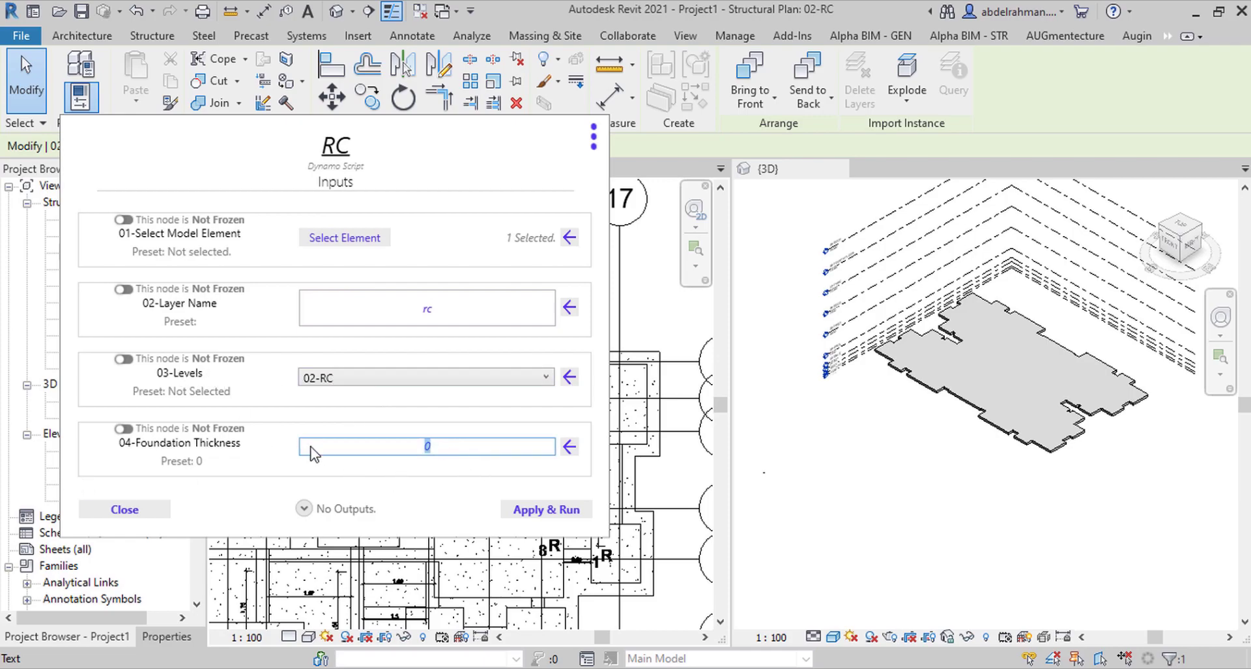
pyautogui.write('600')
pyautogui.click(547, 512)
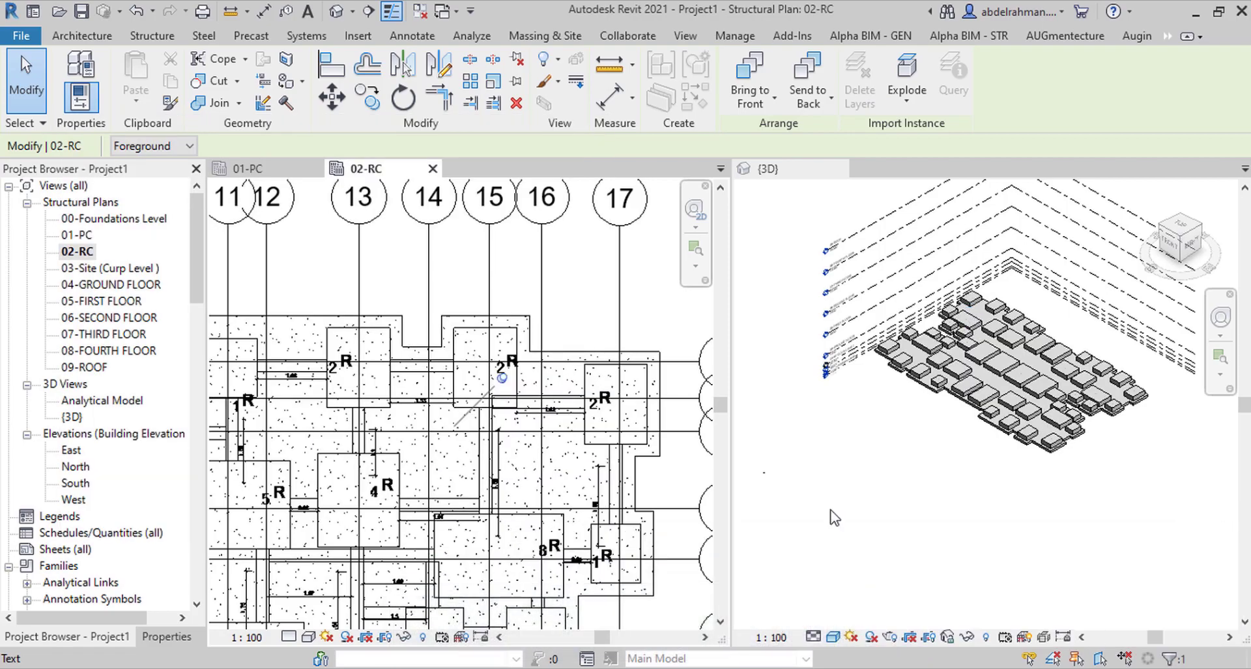
# - Close and reopen the 02-RC plan, then close the 01-PC plan tab
pyautogui.scroll(-2, 550, 313)
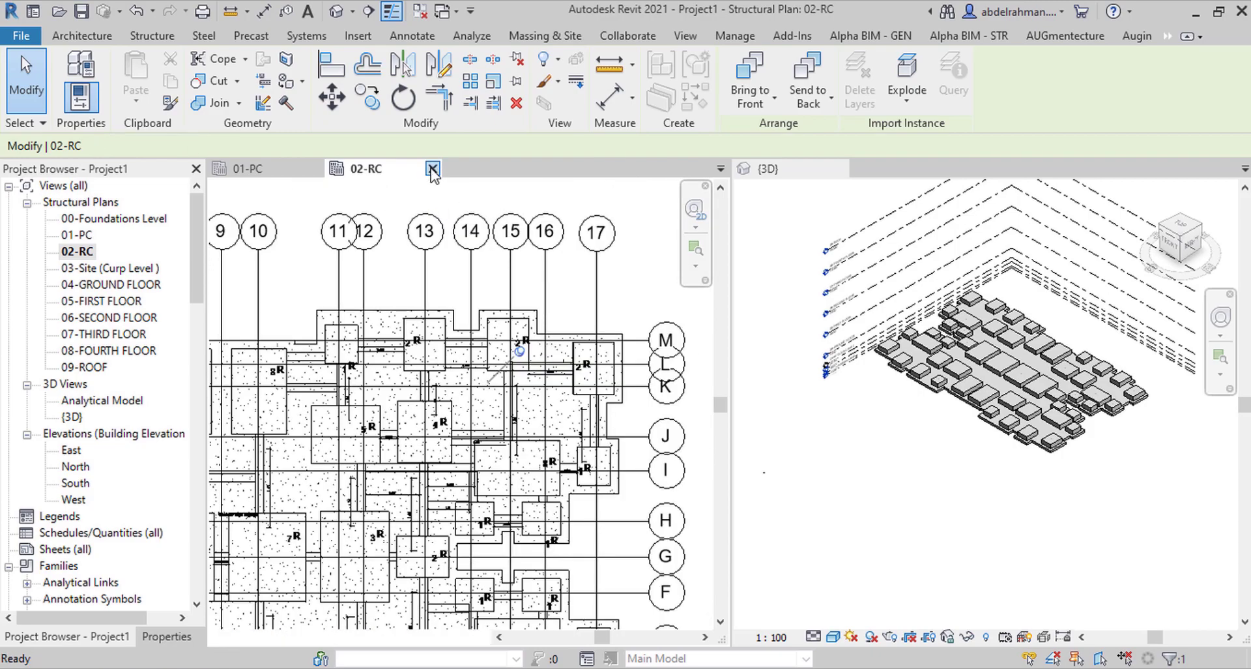
pyautogui.click(432, 168)
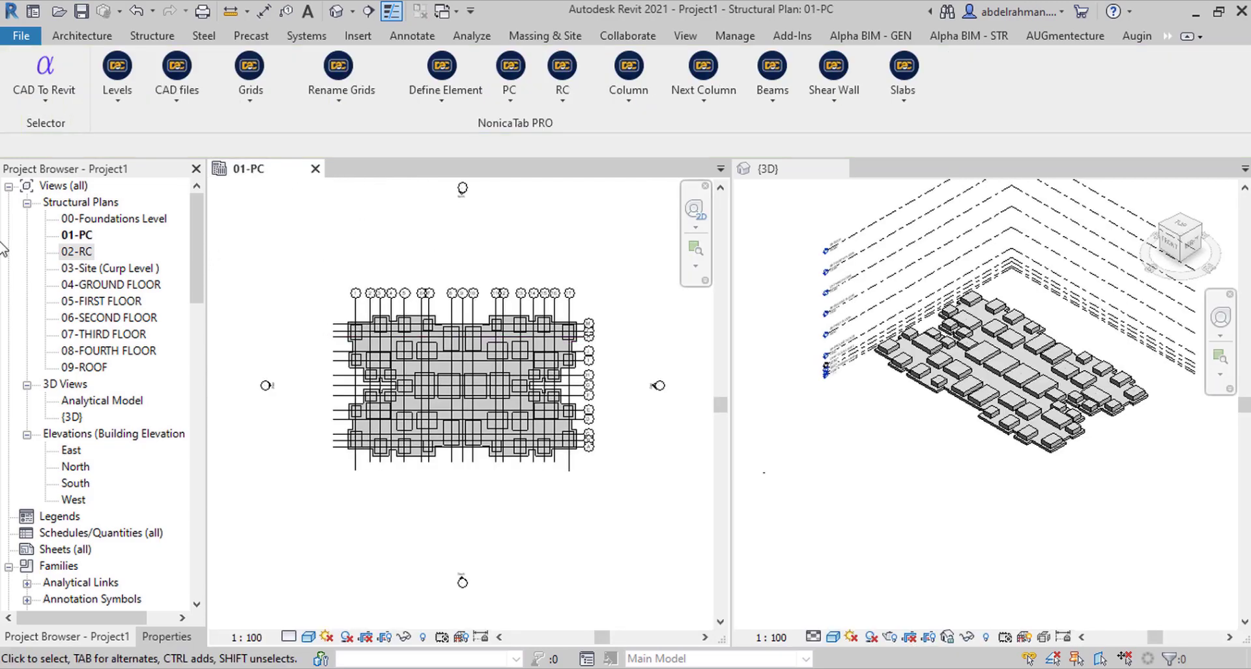
pyautogui.doubleClick(77, 251)
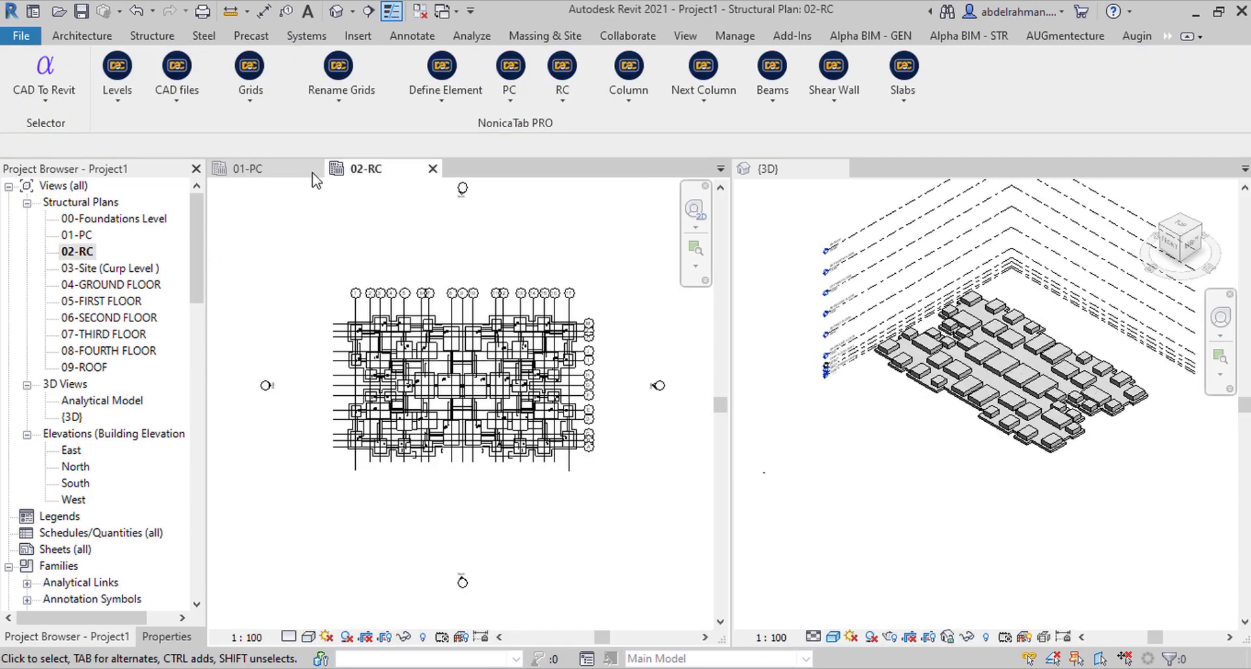
pyautogui.click(310, 168)
pyautogui.scroll(3, 486, 352)
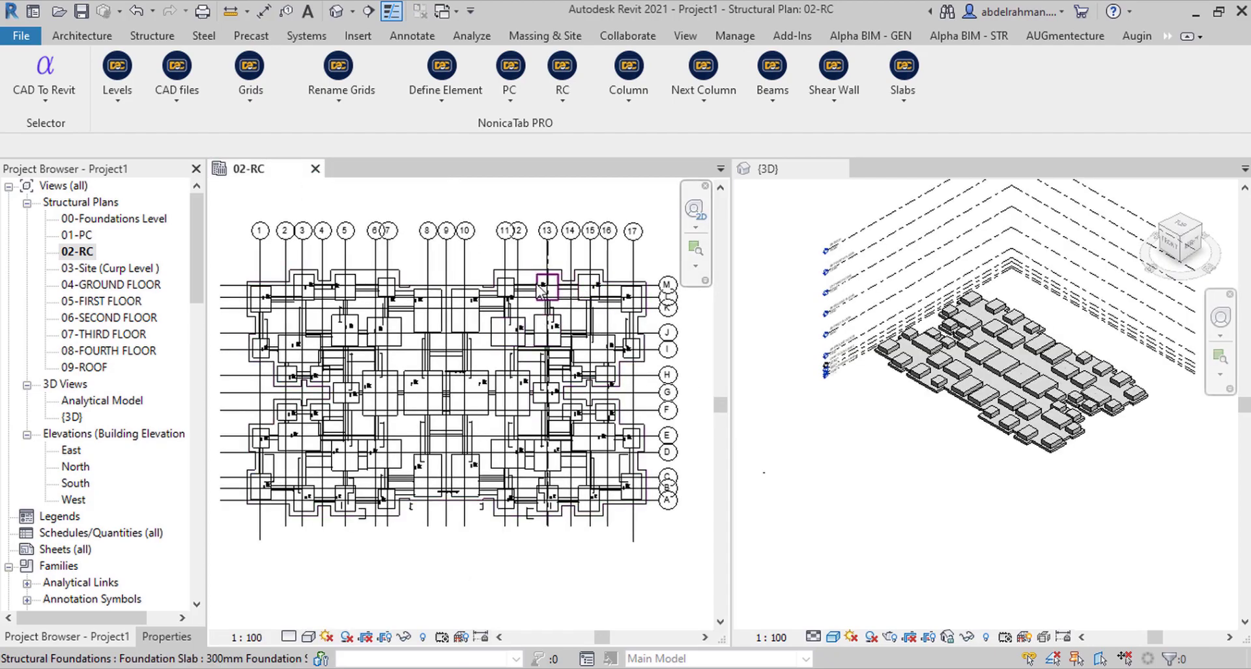
pyautogui.scroll(-1, 499, 308)
pyautogui.scroll(-1, 522, 281)
pyautogui.scroll(2, 532, 267)
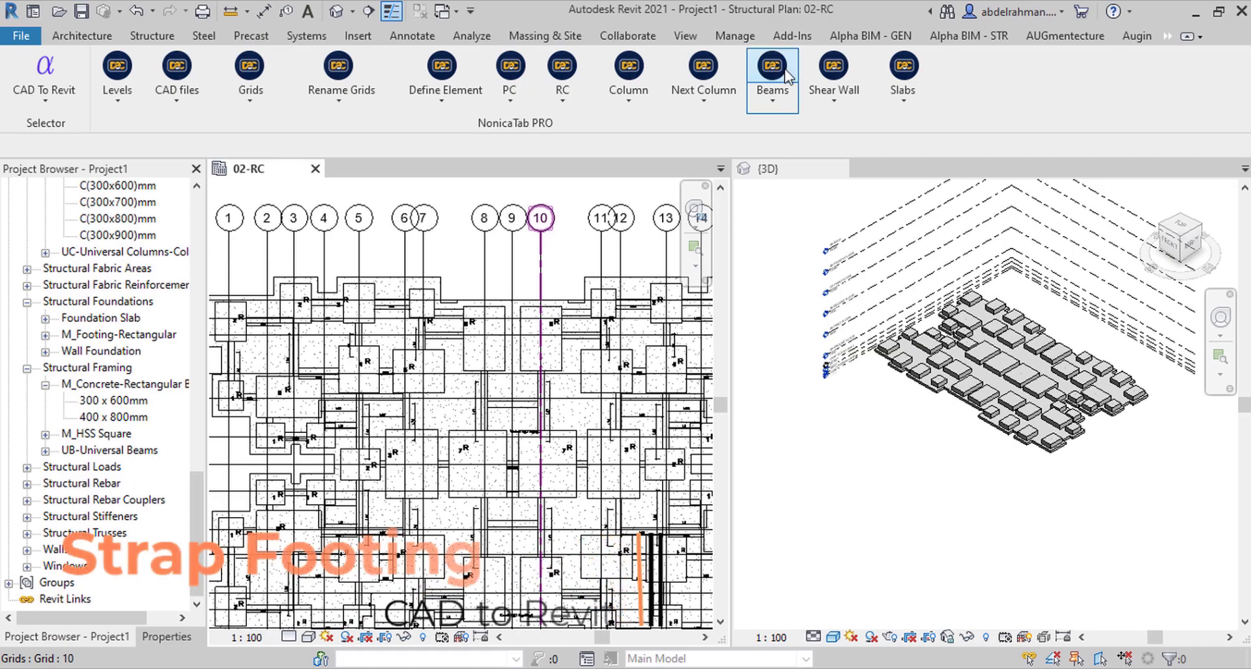
# - Run the Beams script on the CAD import with layer Beam, level 02-RC and depth 600
pyautogui.click(636, 246)
pyautogui.scroll(-3, 251, 277)
pyautogui.click(267, 287)
pyautogui.click(772, 326)
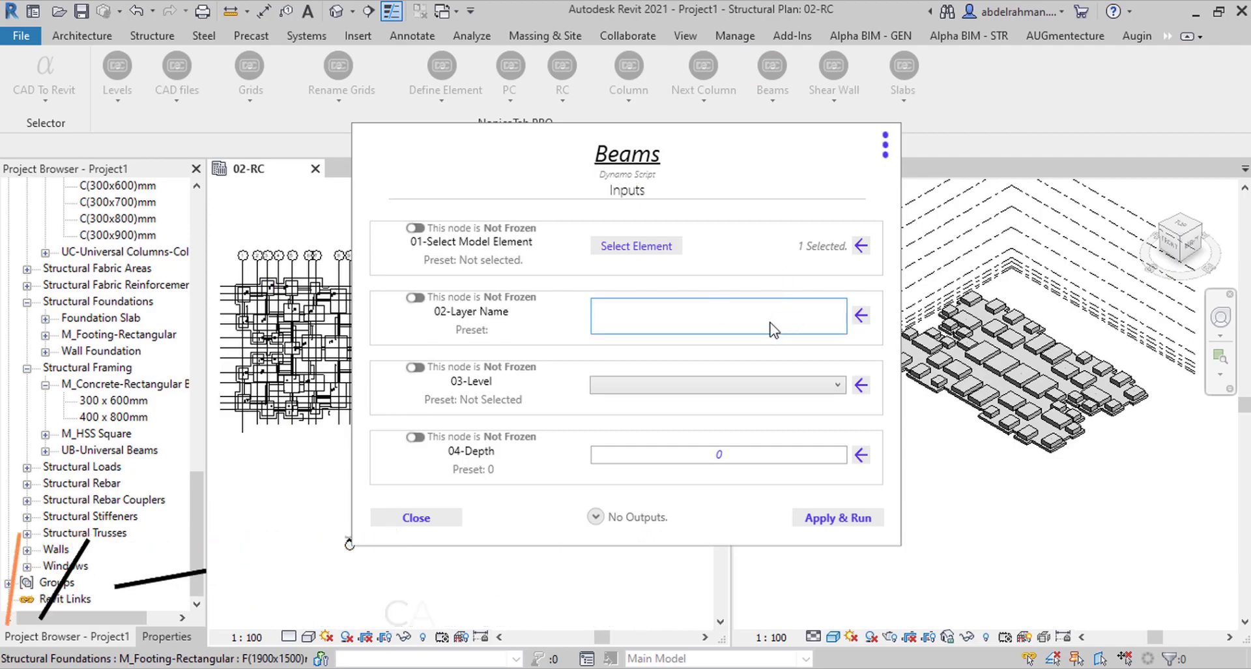
pyautogui.write('Bed')
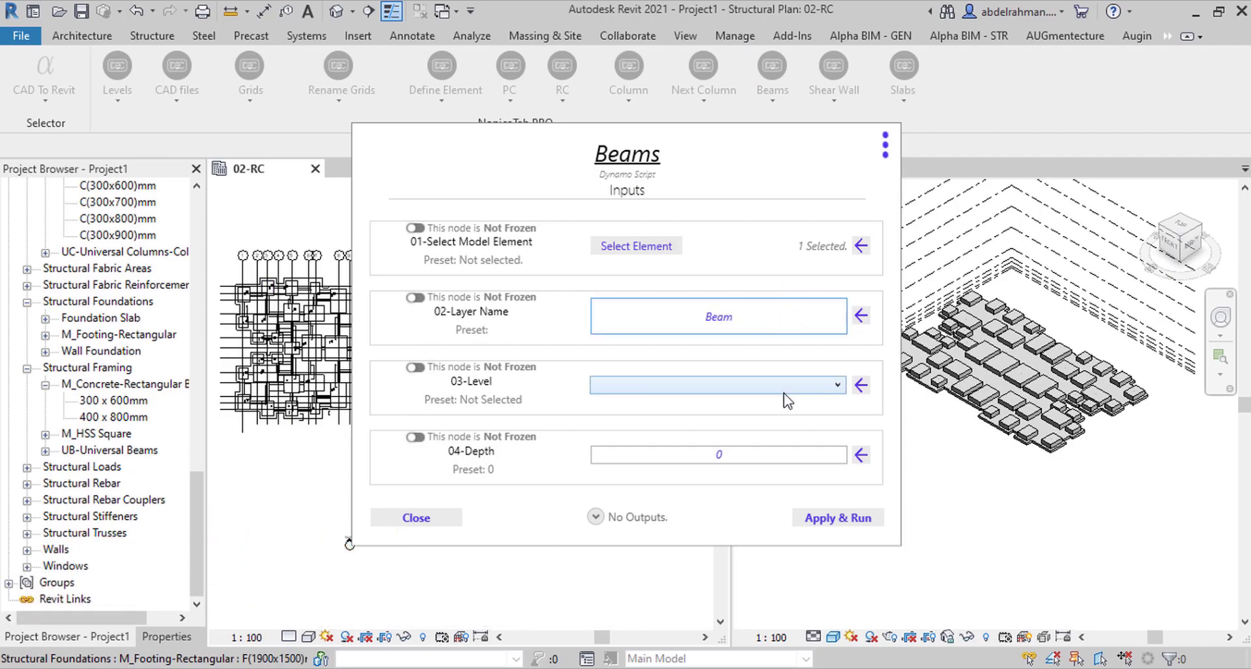
pyautogui.click(787, 400)
pyautogui.click(677, 438)
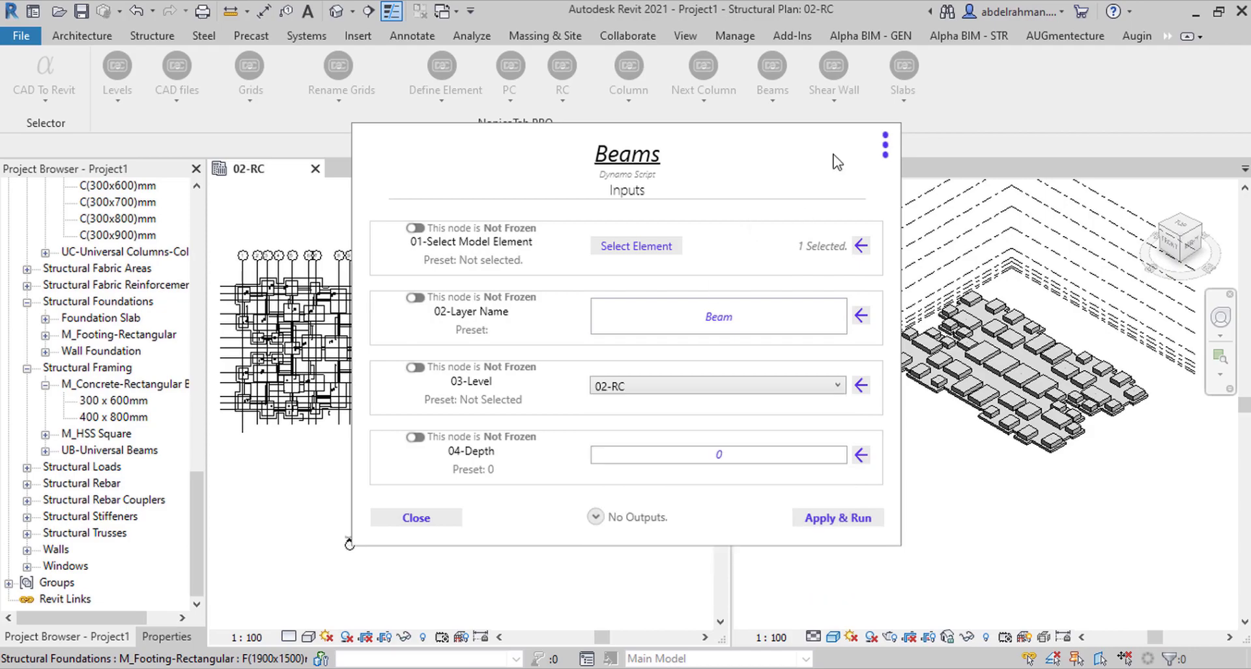
pyautogui.moveTo(838, 162); pyautogui.dragTo(509, 120)
pyautogui.click(429, 413)
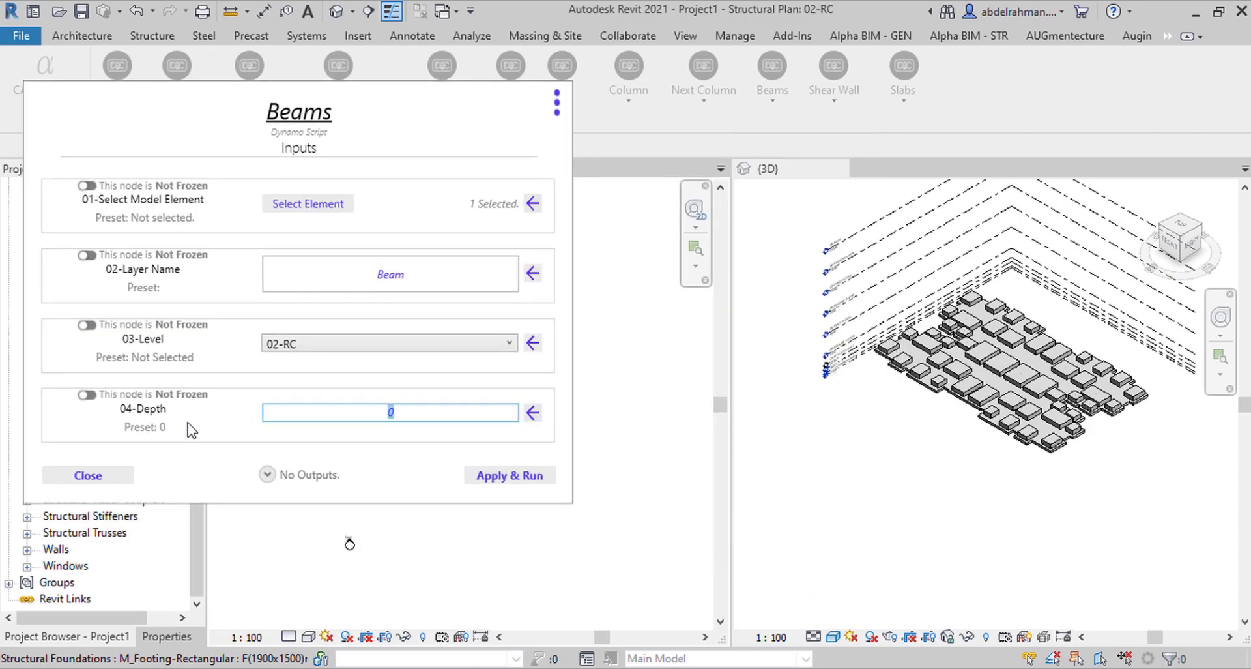
pyautogui.write('600')
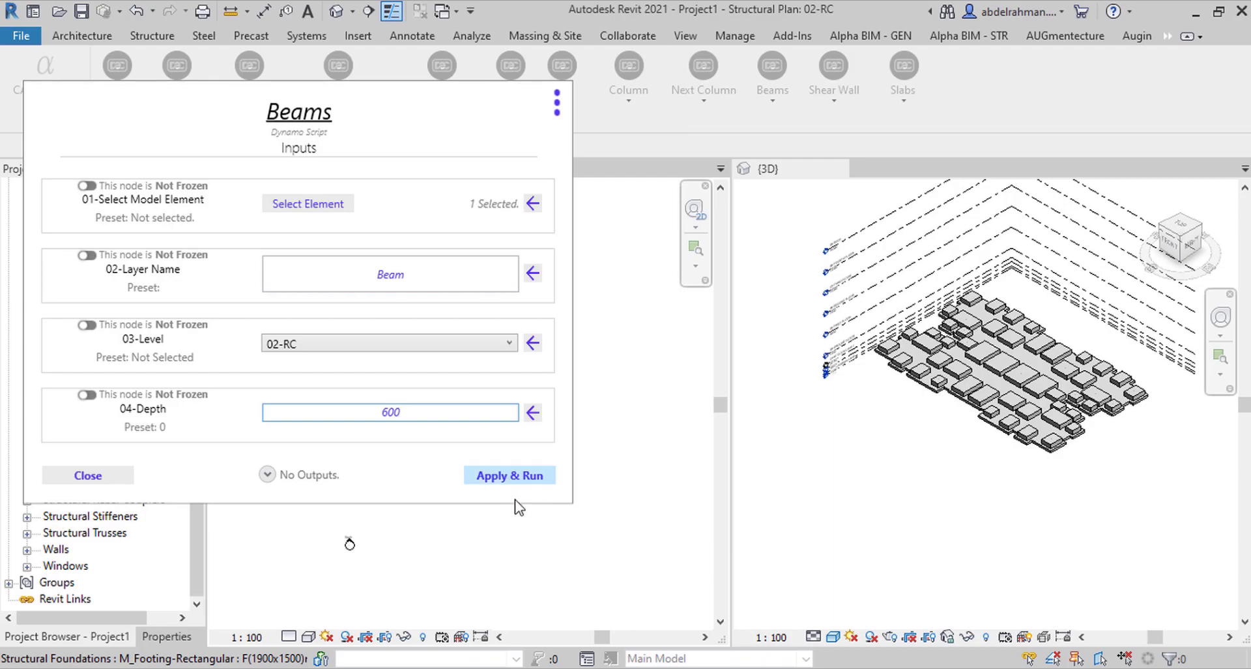
pyautogui.click(513, 476)
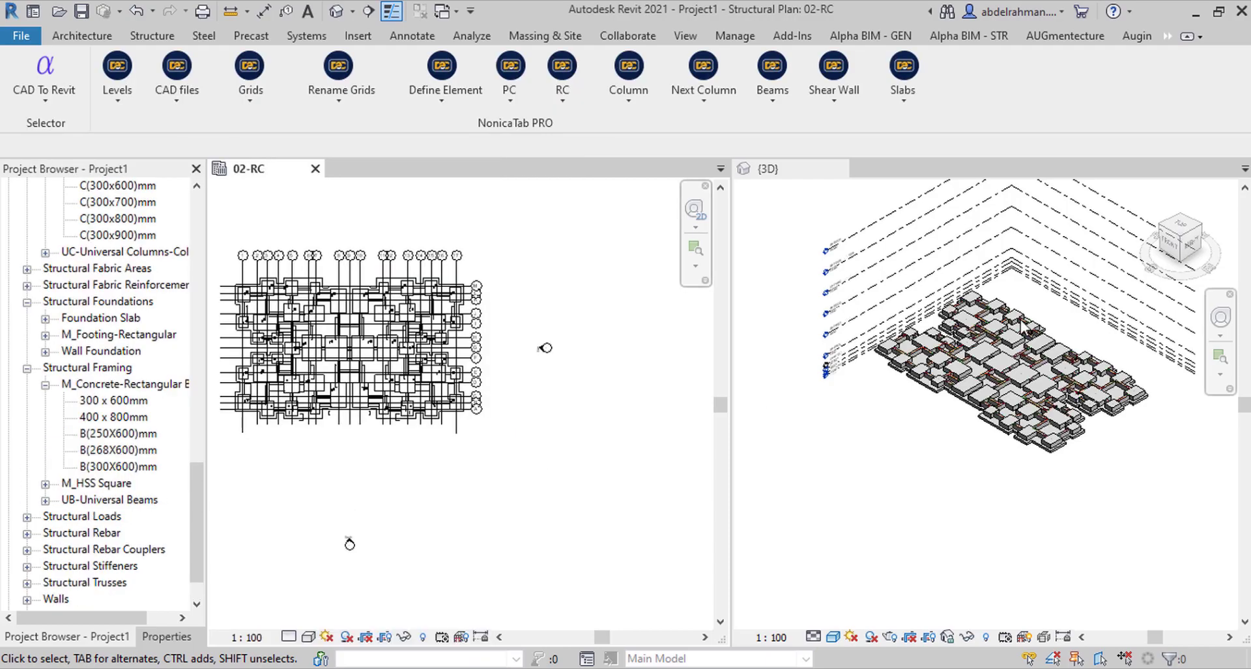
# - Return to the 02-RC plan view
pyautogui.scroll(3, 1086, 377)
pyautogui.scroll(6, 1085, 376)
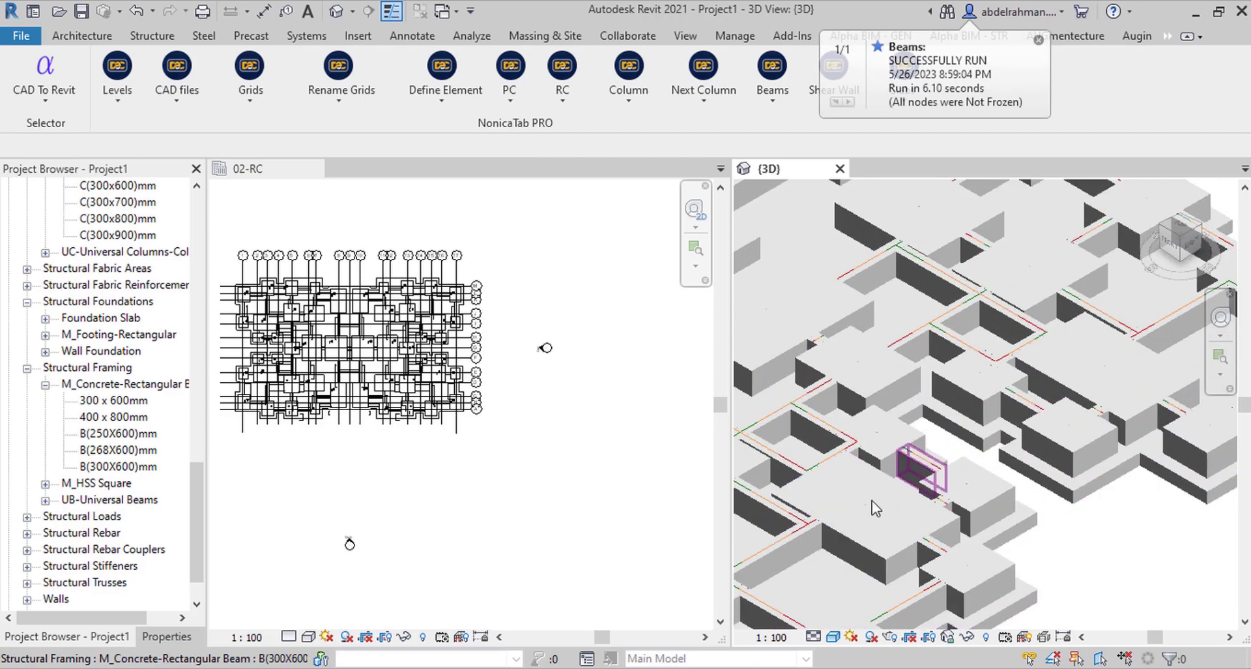
pyautogui.click(595, 447)
# - Open the 03-Site (Curp Level ) structural plan from the top of the Project Browser
pyautogui.scroll(-4, 649, 436)
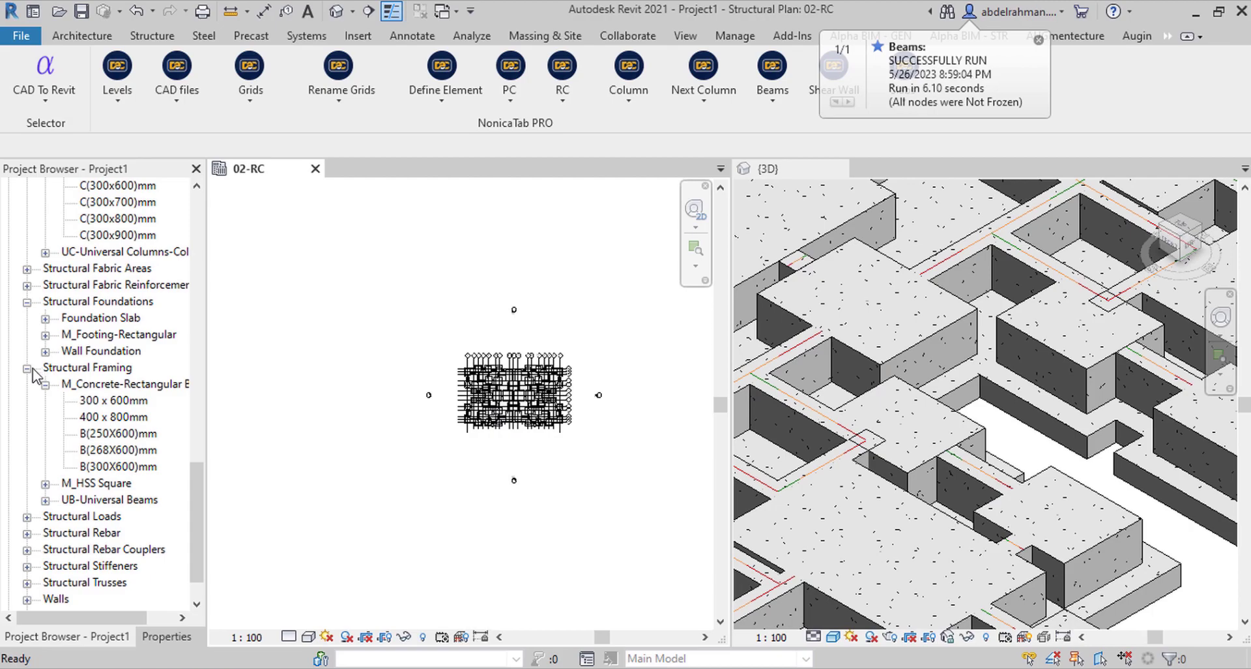
pyautogui.scroll(5, 30, 378)
pyautogui.moveTo(196, 443); pyautogui.dragTo(189, 202)
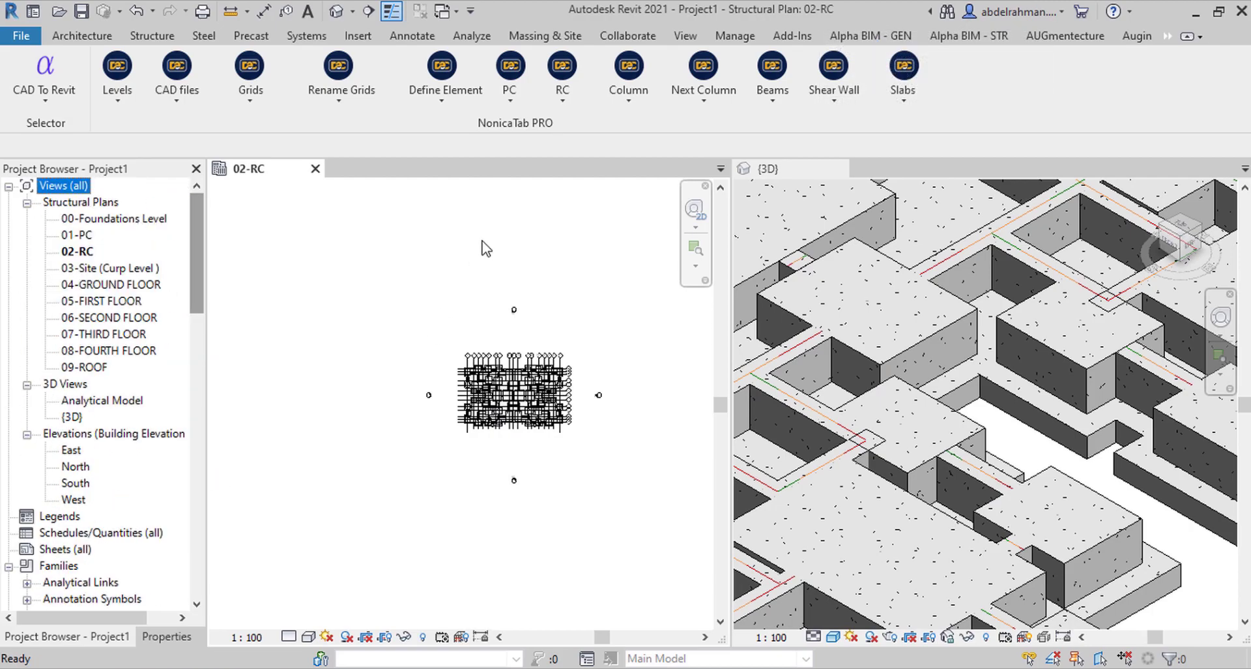
pyautogui.scroll(-2, 590, 477)
pyautogui.scroll(3, 545, 438)
pyautogui.scroll(-5, 1097, 492)
pyautogui.scroll(4, 499, 401)
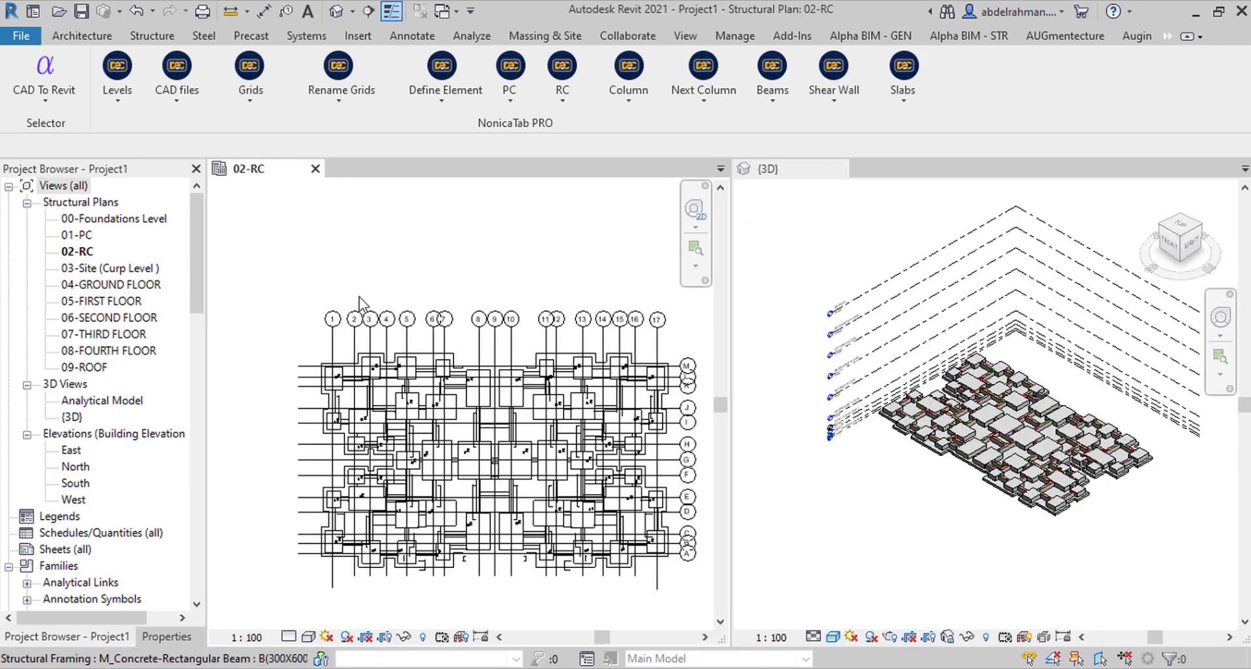
pyautogui.doubleClick(138, 268)
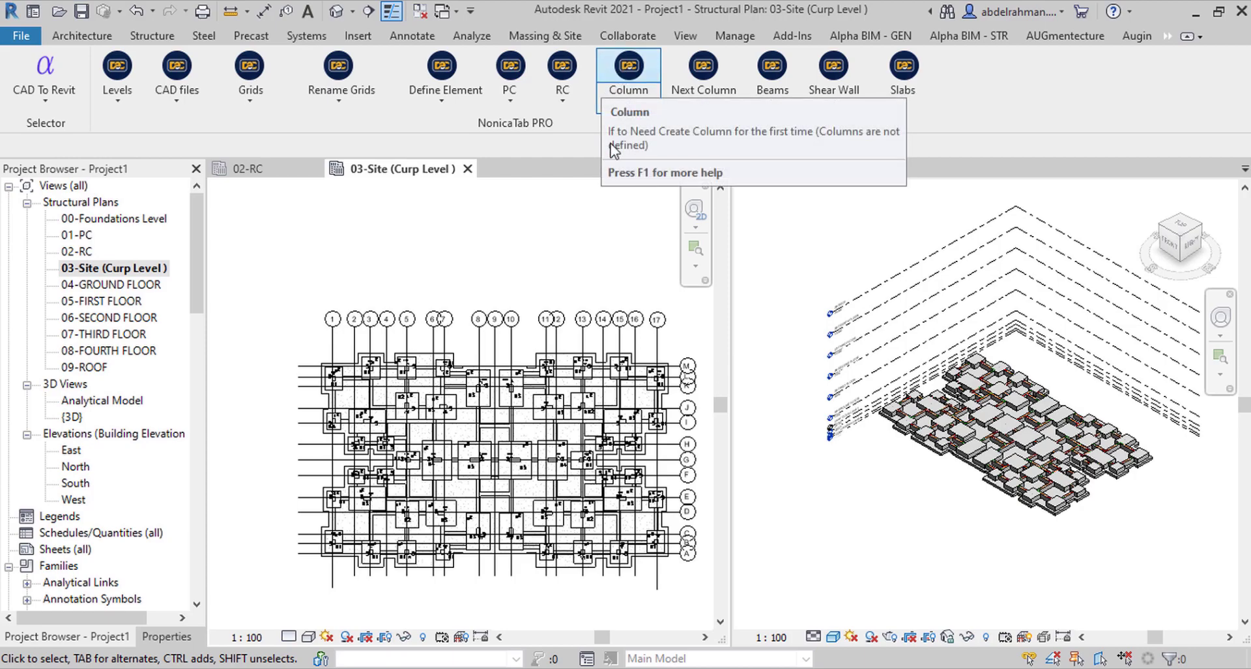
pyautogui.click(478, 108)
pyautogui.click(475, 109)
pyautogui.click(479, 113)
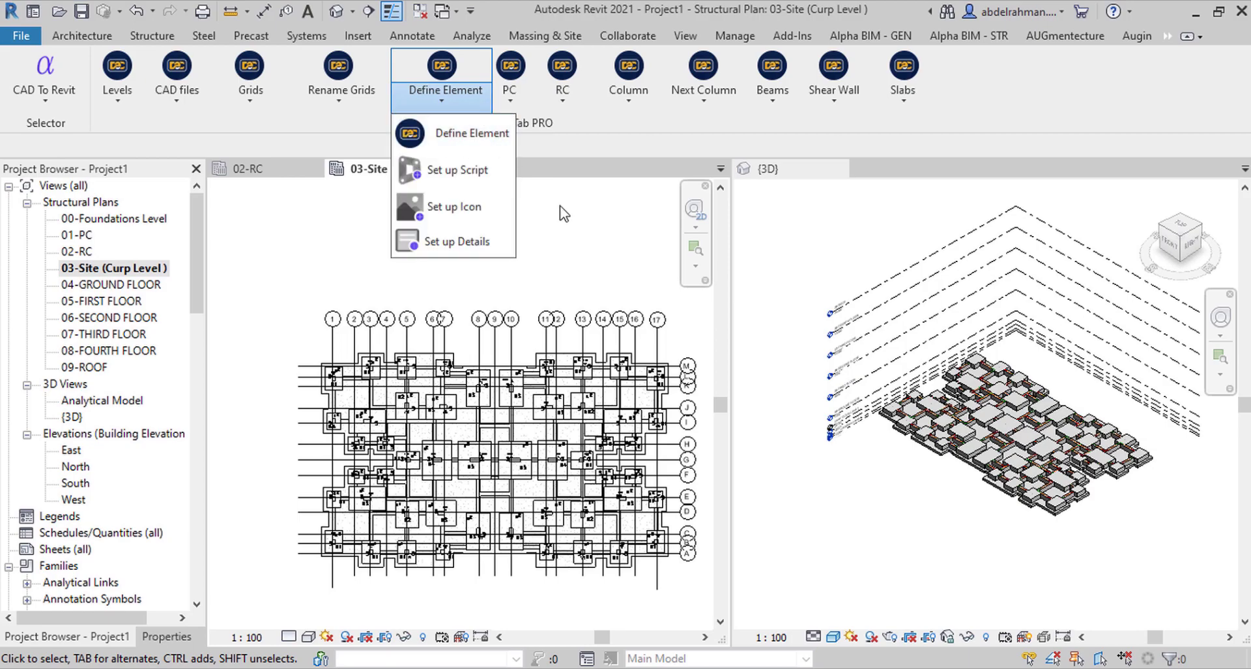
pyautogui.click(574, 240)
pyautogui.click(406, 112)
pyautogui.click(407, 112)
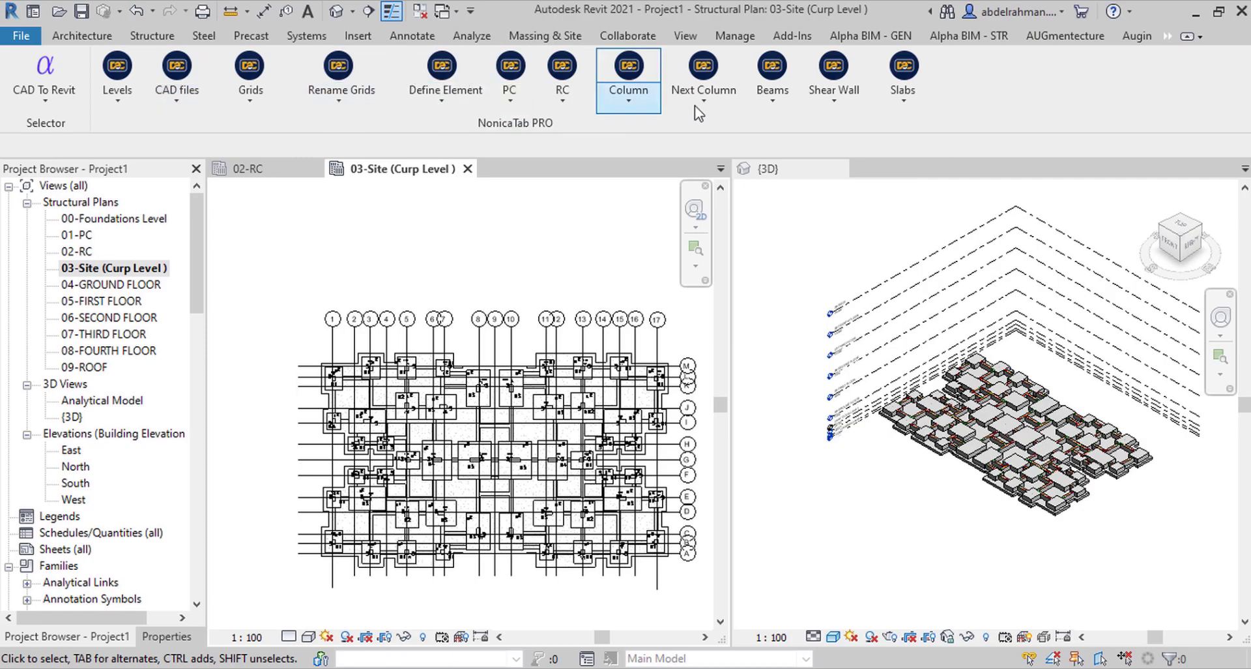
# - Generate columns from the CAD import with Next Column (base 02-RC, top 04-GROUND FLOOR), then open 05-FIRST FLOOR
pyautogui.click(739, 95)
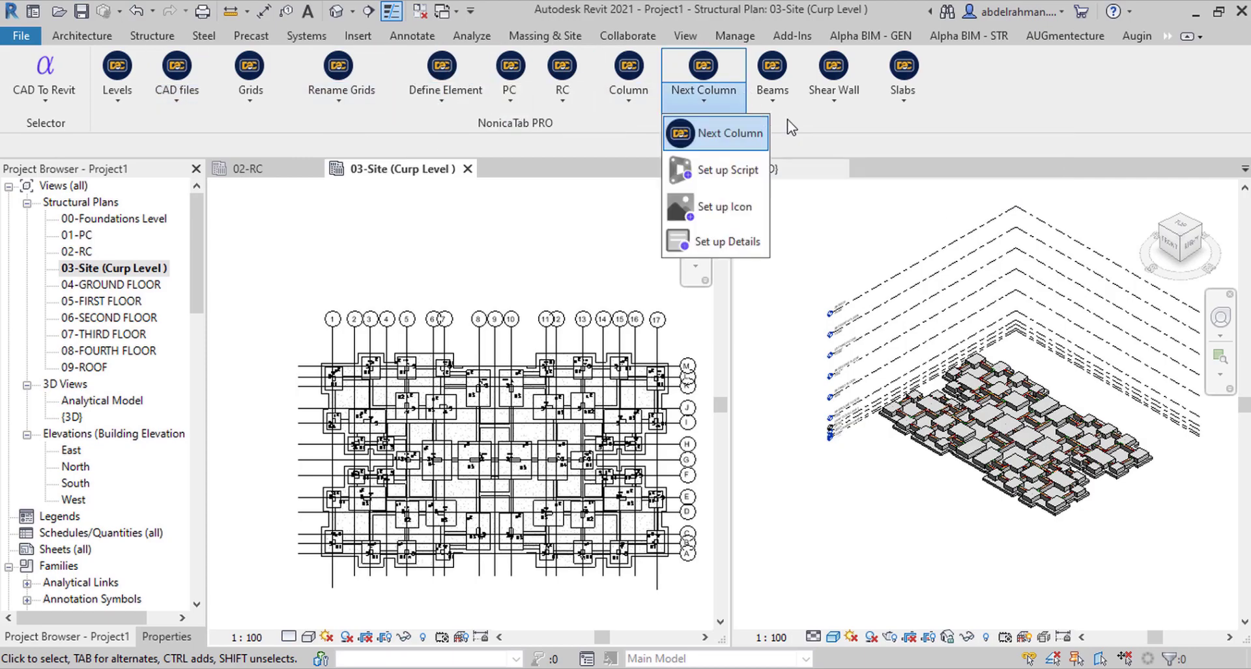
pyautogui.click(741, 137)
pyautogui.moveTo(583, 274); pyautogui.dragTo(117, 257)
pyautogui.click(169, 232)
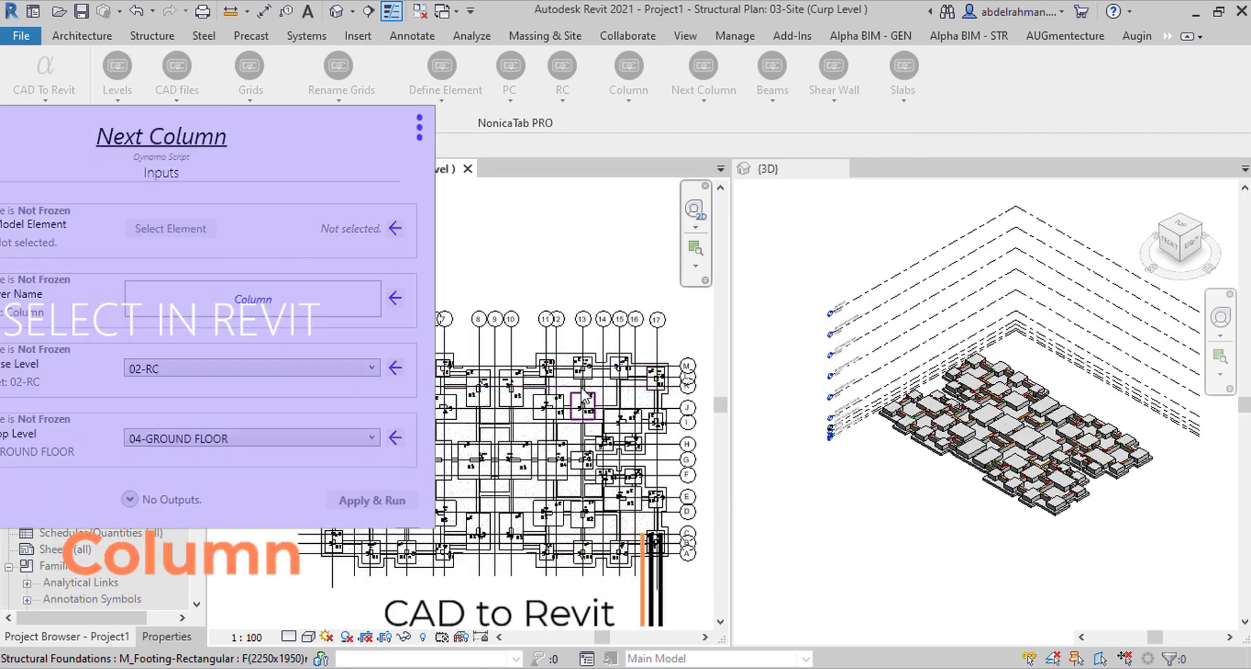
pyautogui.click(565, 351)
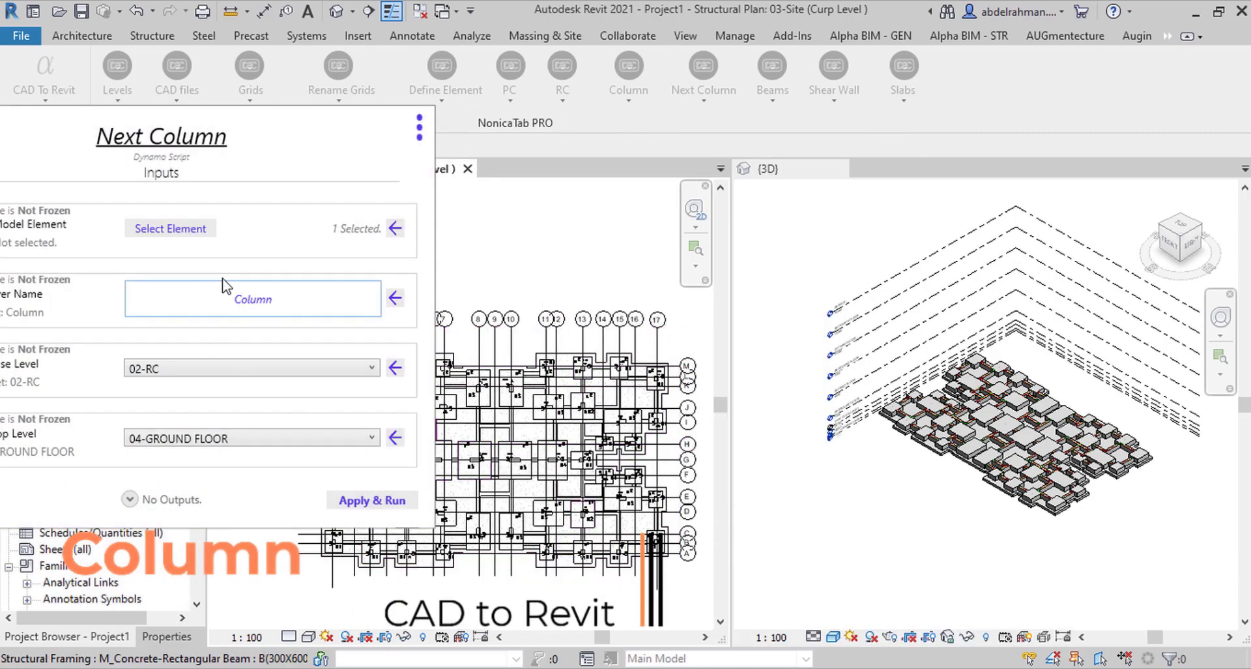
pyautogui.click(224, 368)
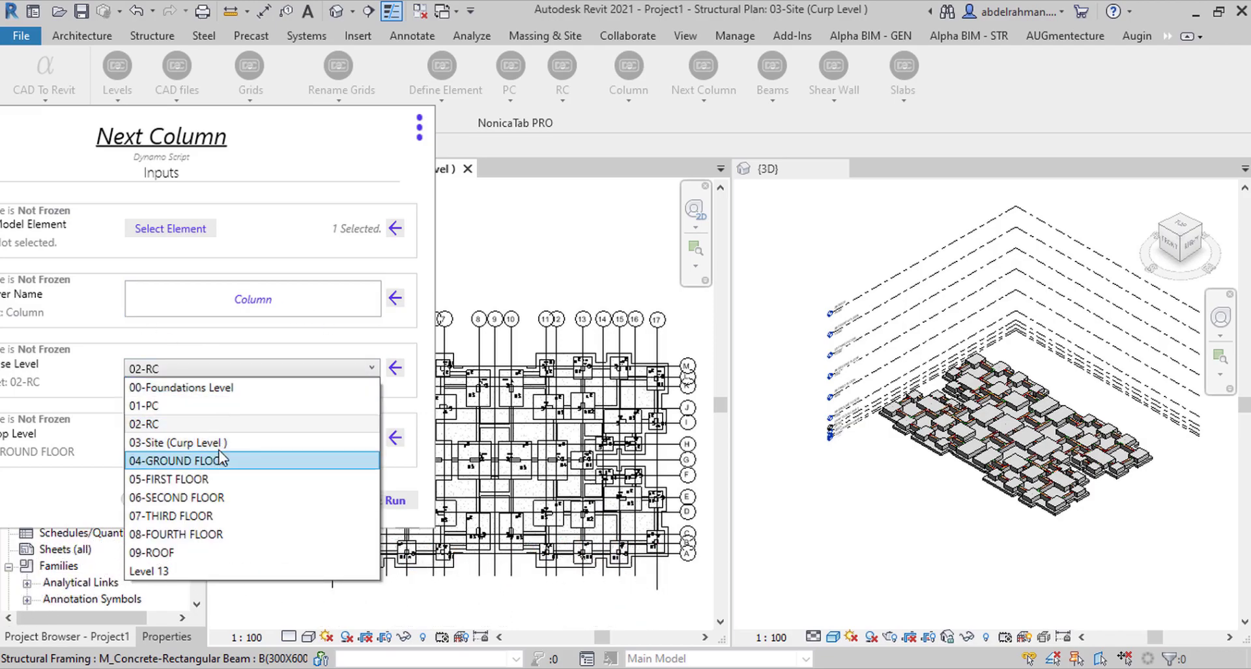
pyautogui.click(228, 424)
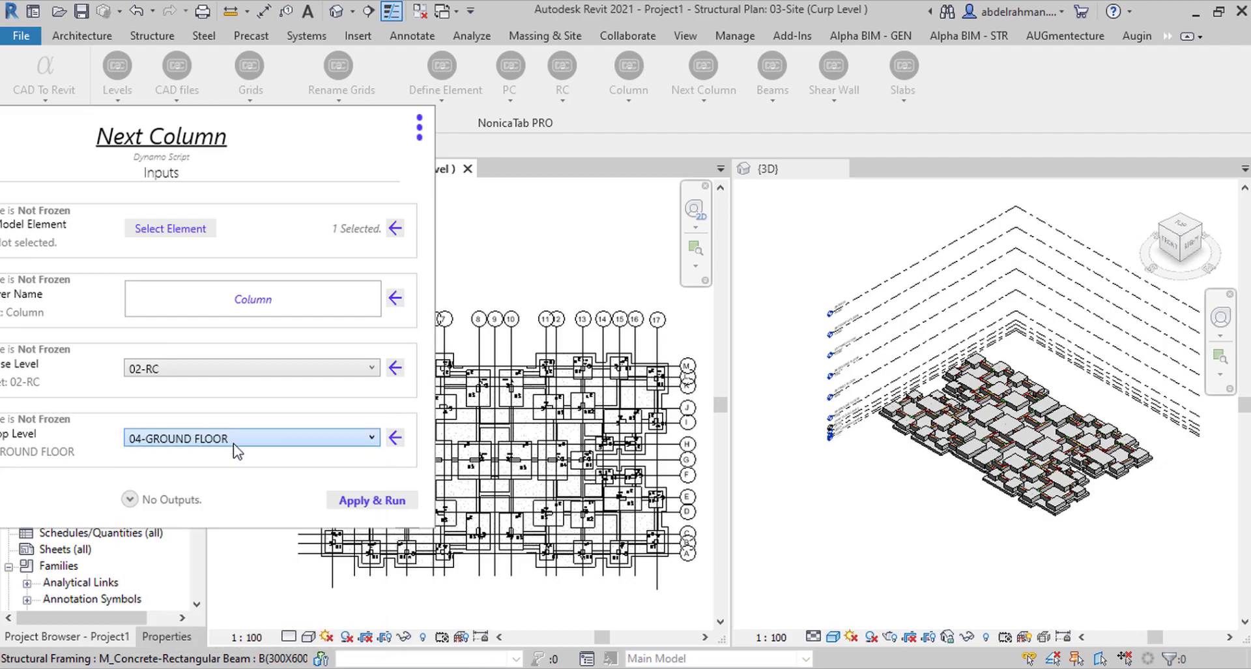
pyautogui.click(395, 504)
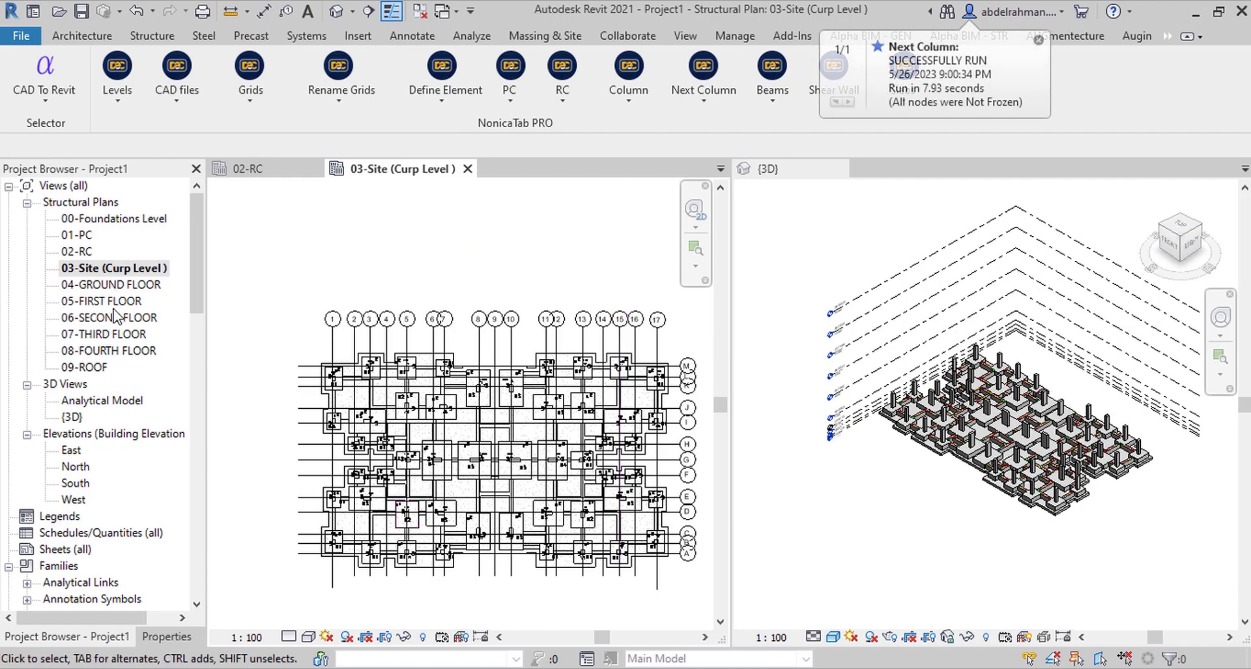
pyautogui.doubleClick(104, 300)
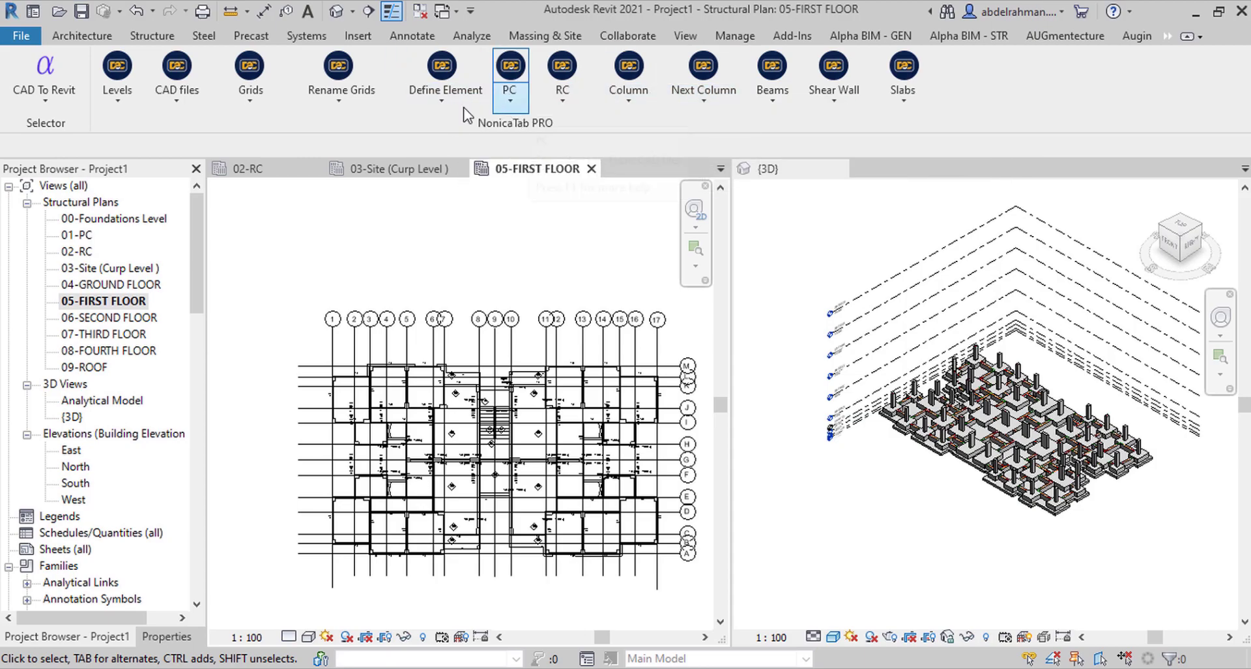
# - Run Next Column on the first-floor CAD import with base 04-GROUND FLOOR and top 05-FIRST FLOOR
pyautogui.click(616, 105)
pyautogui.click(605, 121)
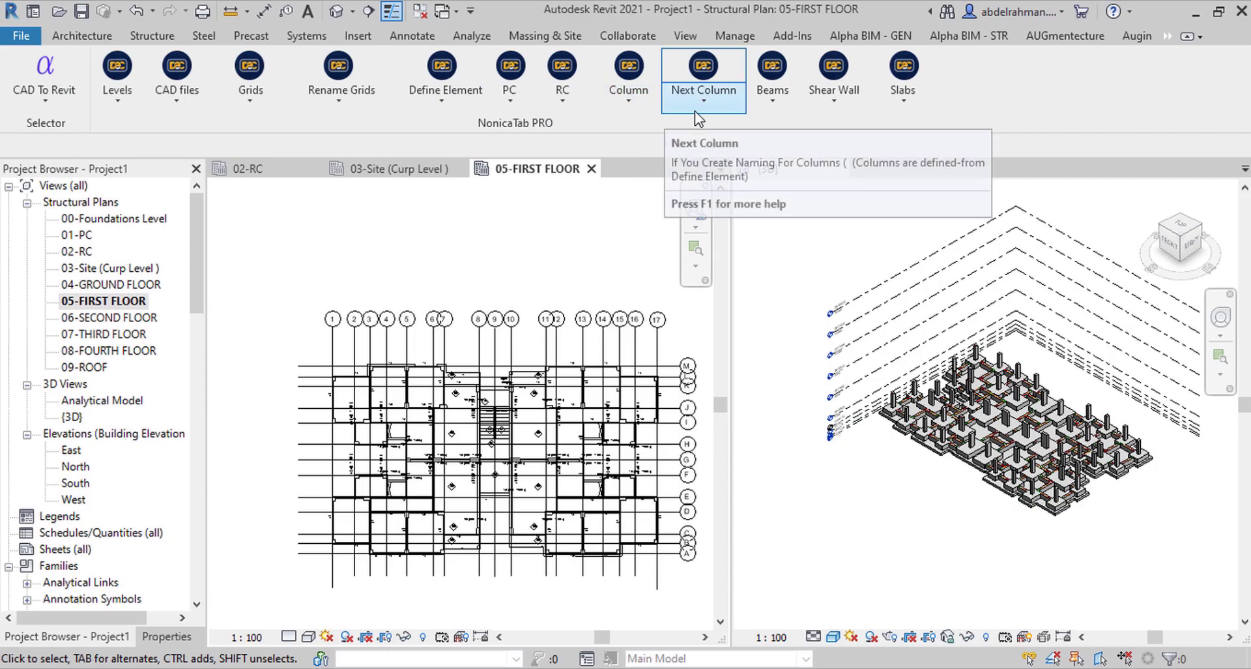
pyautogui.click(731, 108)
pyautogui.click(735, 132)
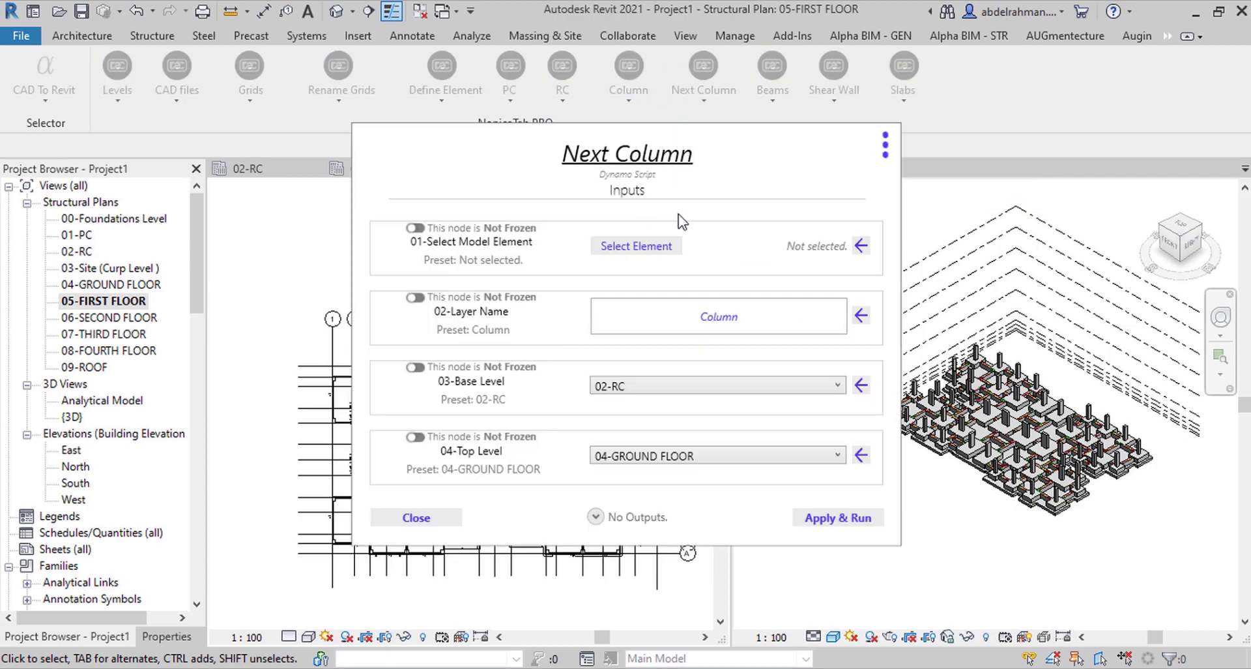
pyautogui.click(655, 250)
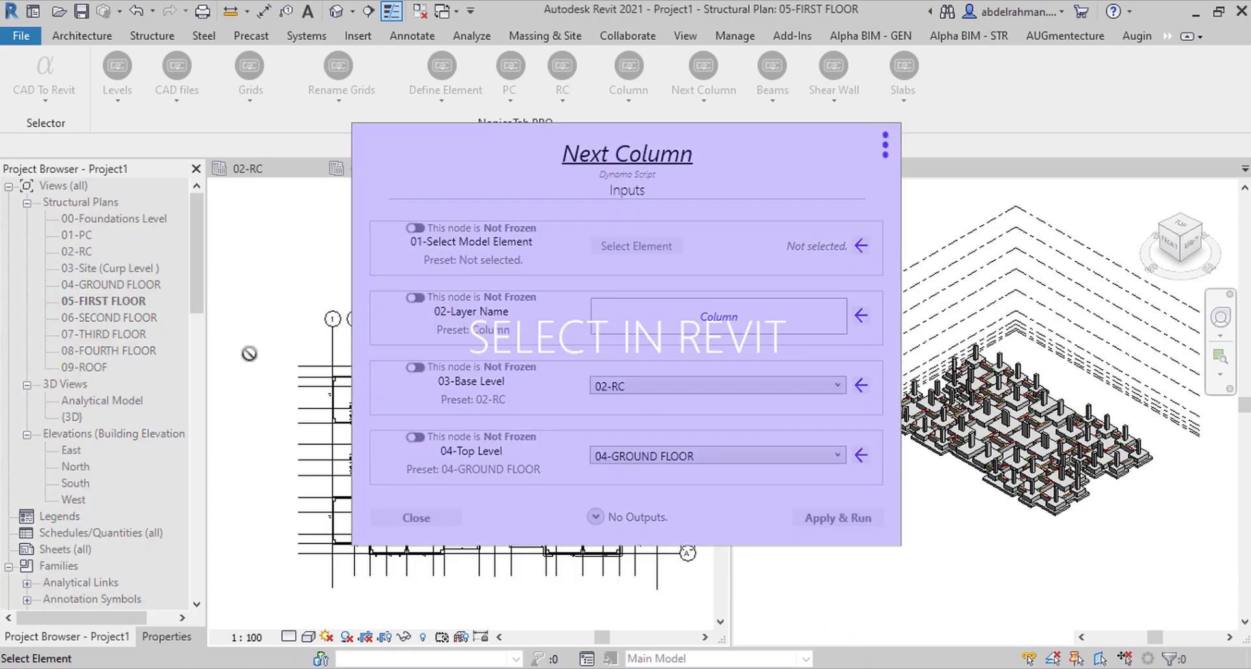
pyautogui.click(317, 366)
pyautogui.moveTo(769, 137); pyautogui.dragTo(406, 98)
pyautogui.click(365, 352)
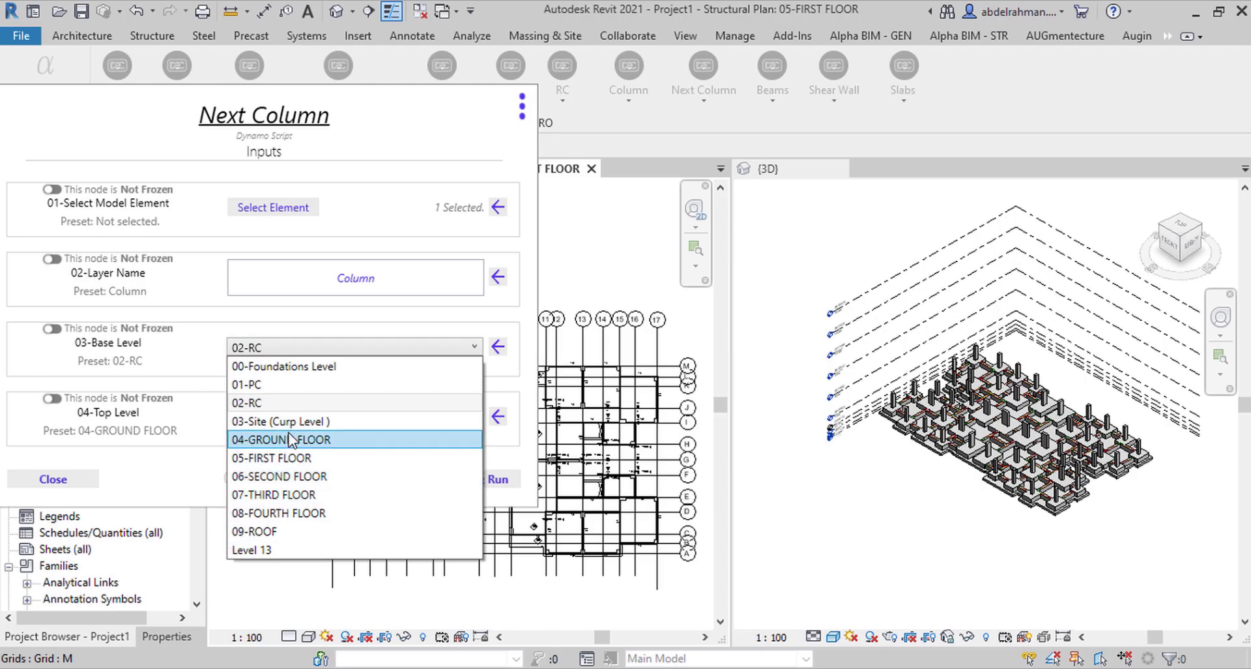
pyautogui.click(358, 439)
pyautogui.click(364, 424)
pyautogui.click(315, 522)
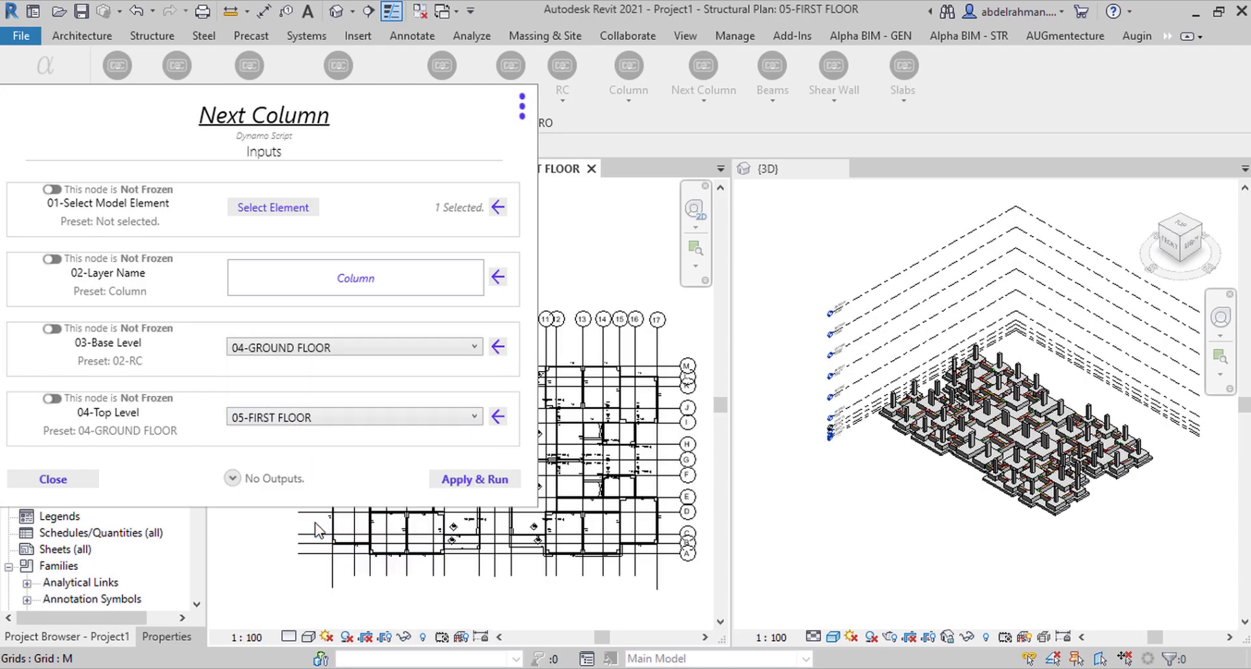
pyautogui.click(474, 485)
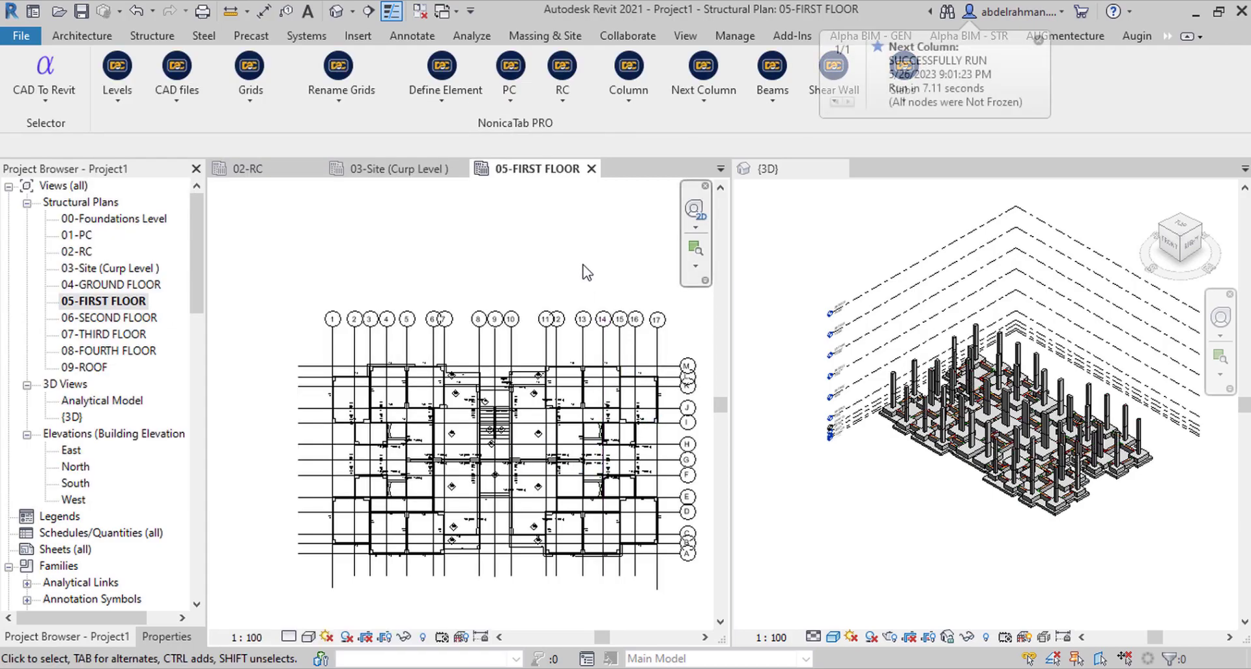
# - Start the Beams script and pick the first-floor CAD import as its source
pyautogui.click(773, 72)
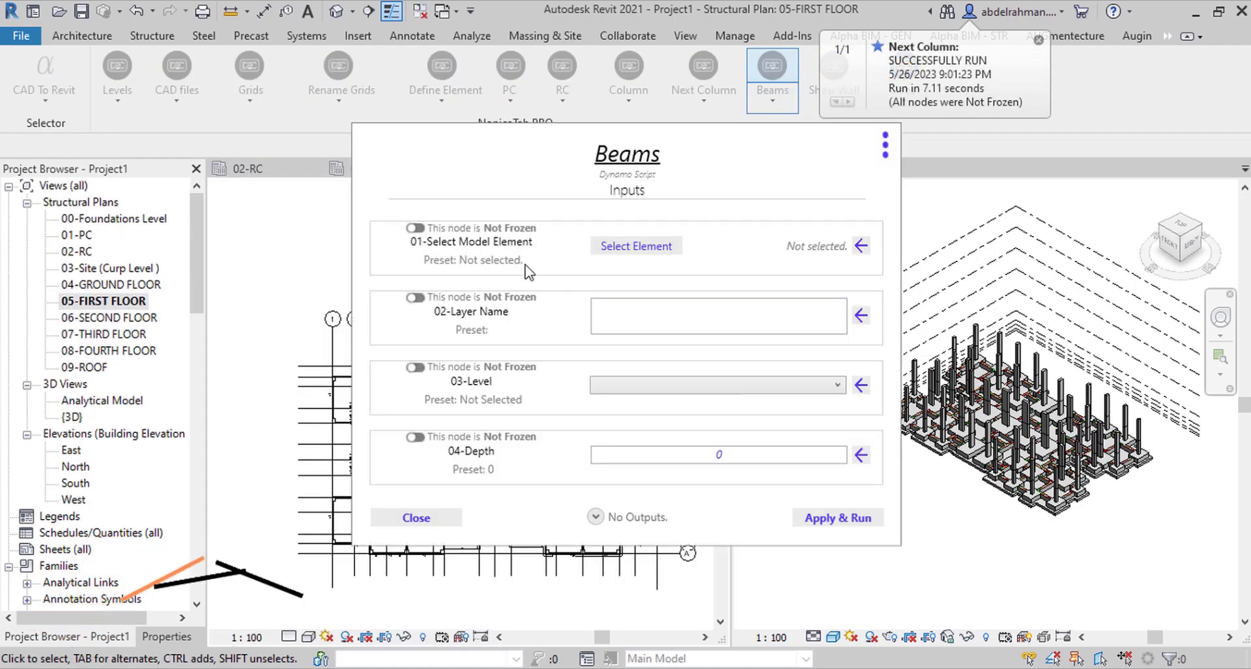
pyautogui.click(369, 217)
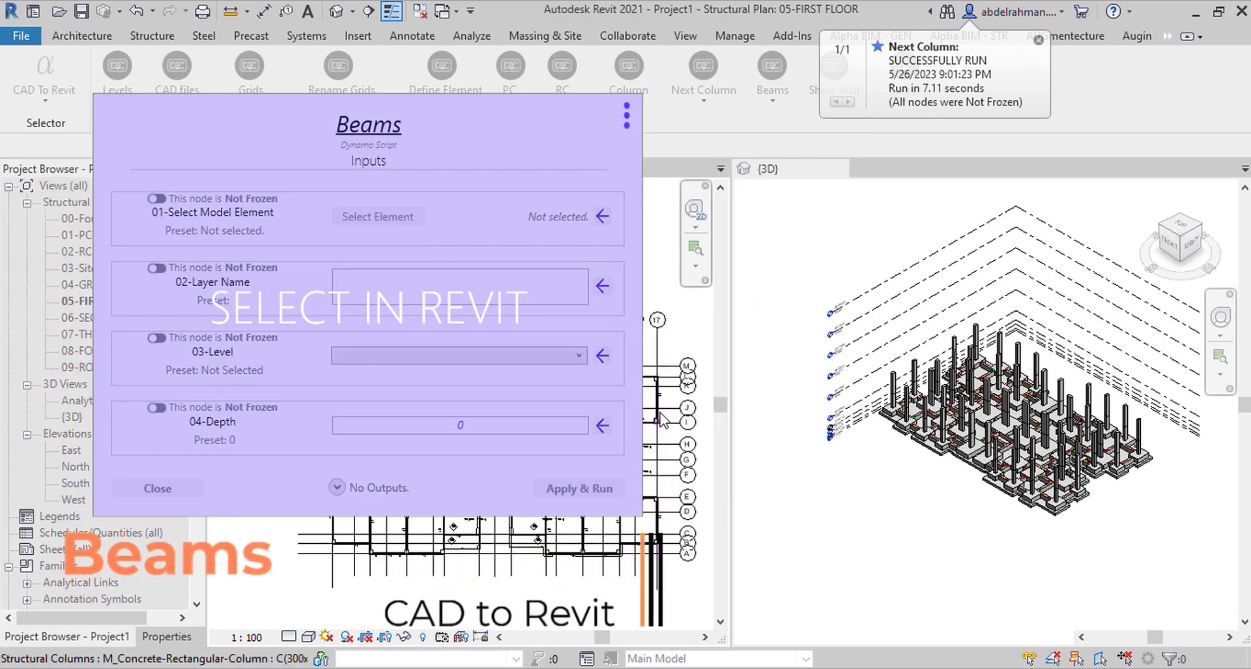
pyautogui.click(663, 419)
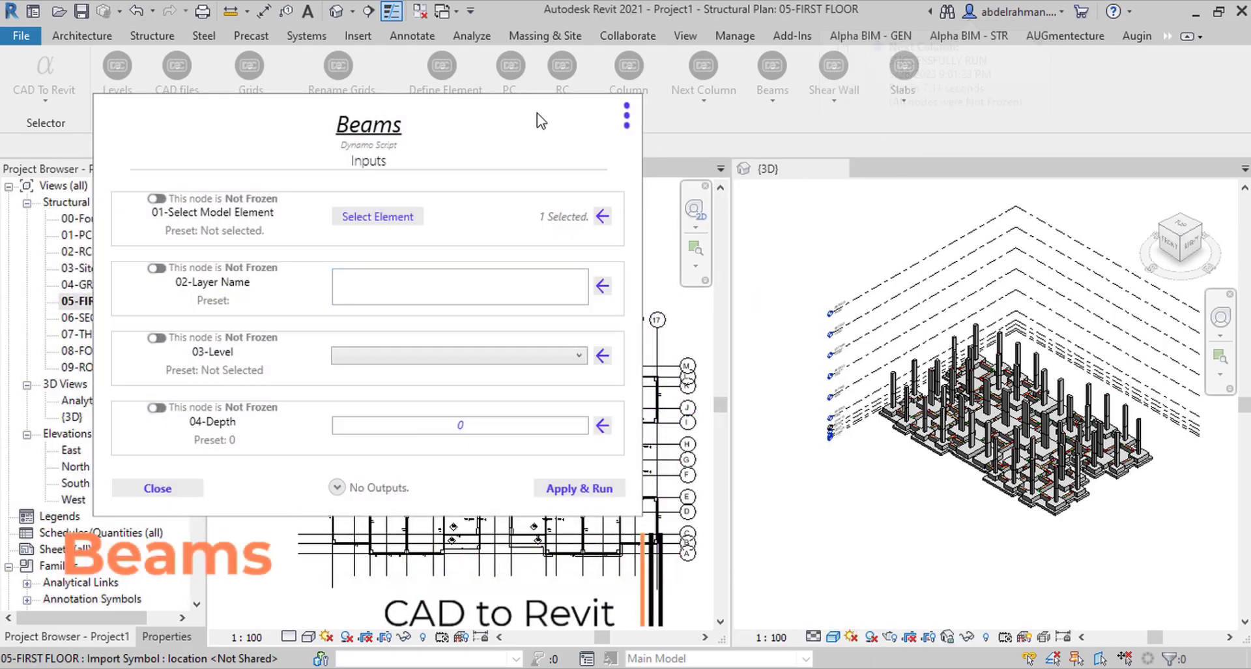
pyautogui.moveTo(537, 117); pyautogui.dragTo(363, 106)
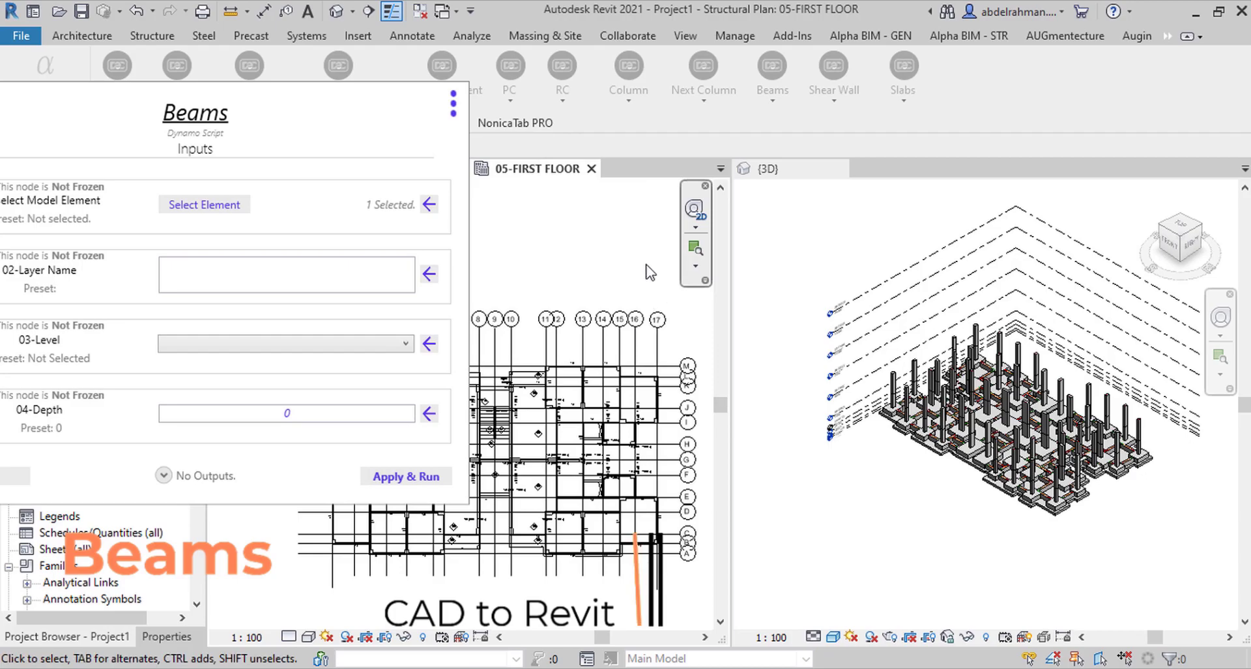
# - Query the CAD import to find the beam lines' layer, Beams 12
pyautogui.scroll(3, 629, 318)
pyautogui.scroll(-6, 625, 321)
pyautogui.click(620, 322)
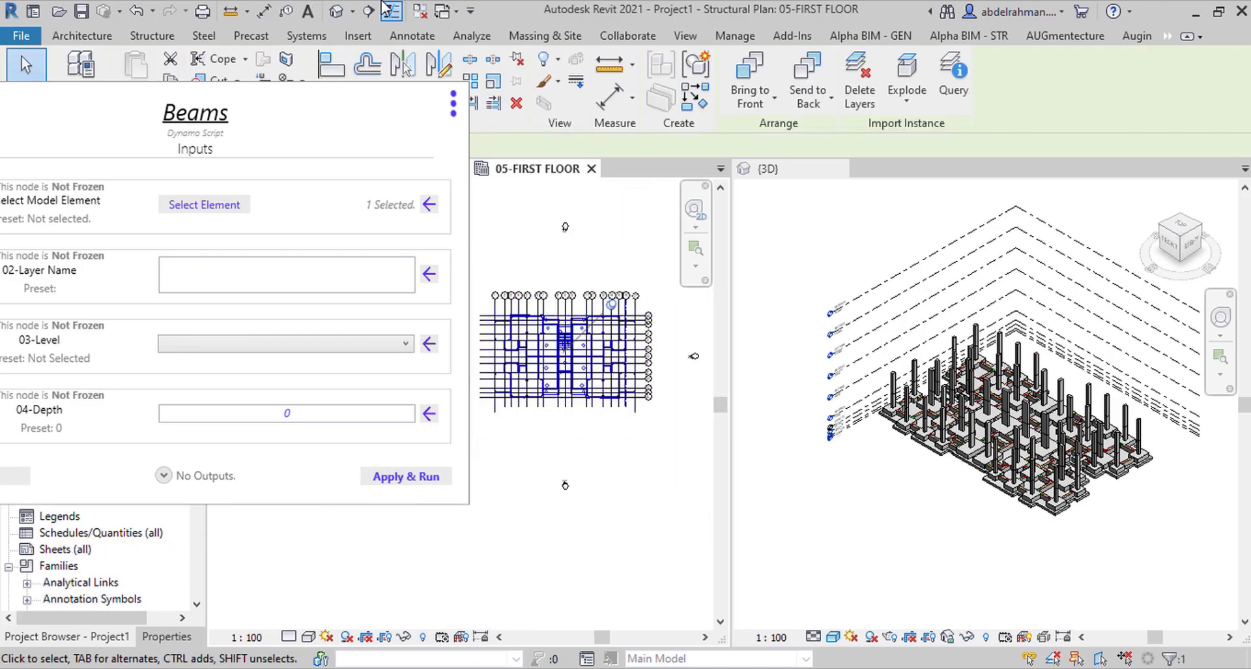
pyautogui.scroll(6, 618, 306)
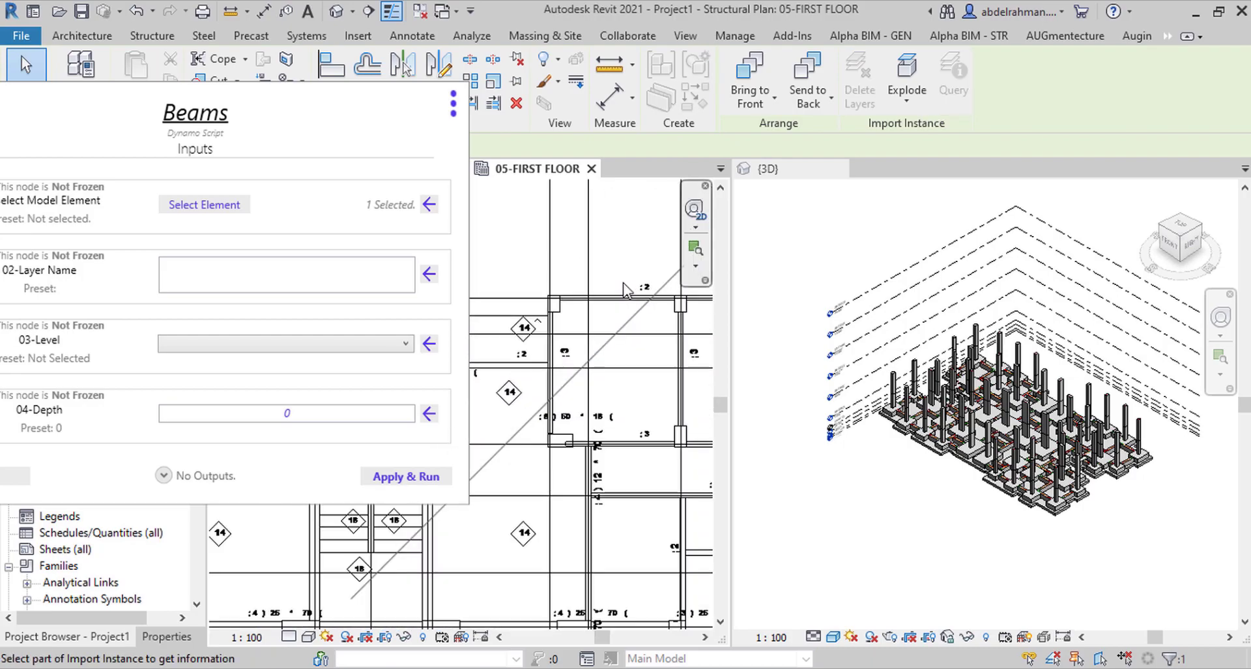
pyautogui.click(618, 318)
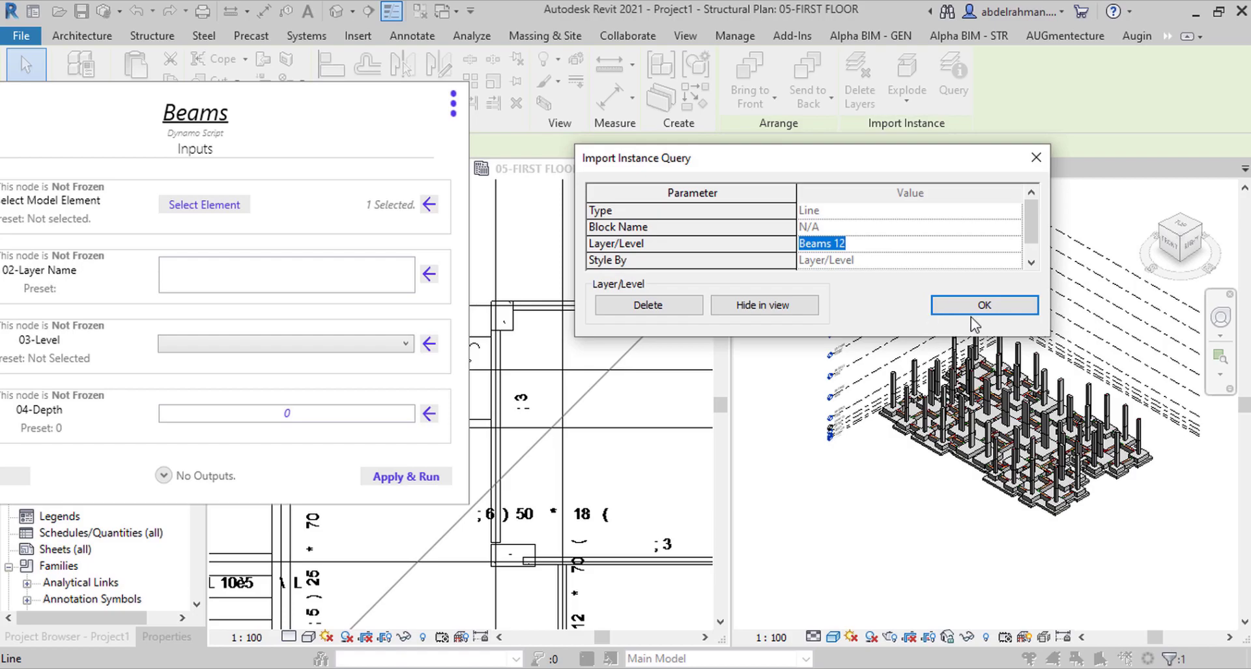
pyautogui.click(994, 311)
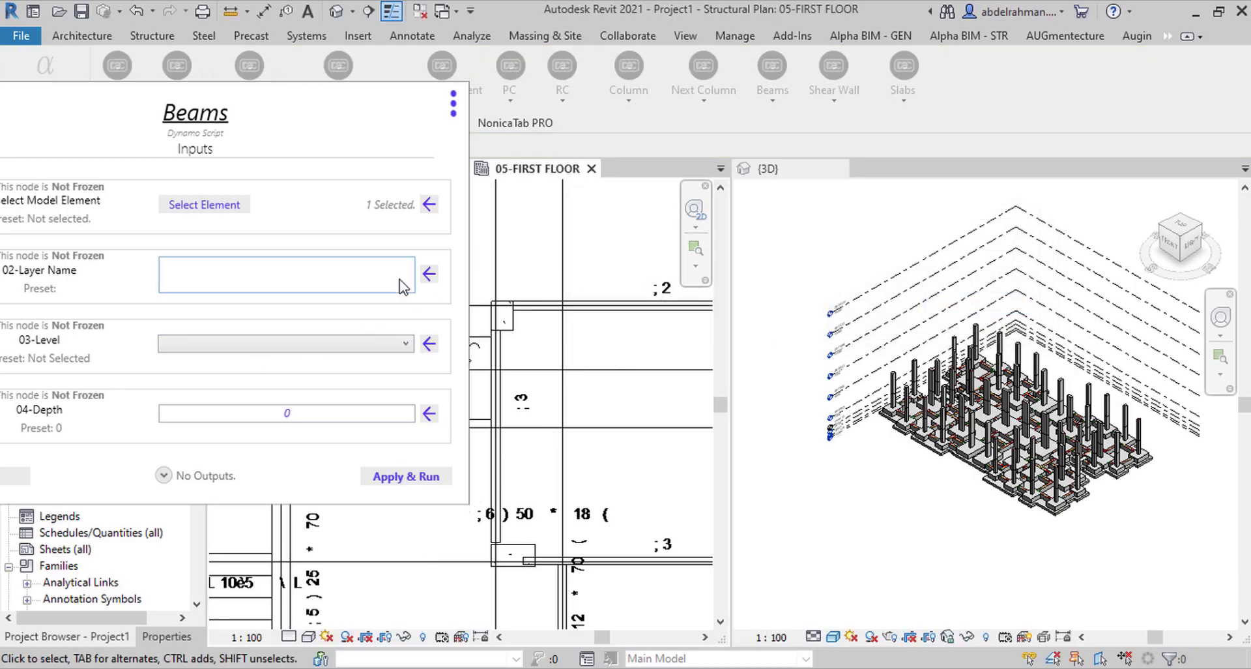
pyautogui.scroll(-6, 631, 277)
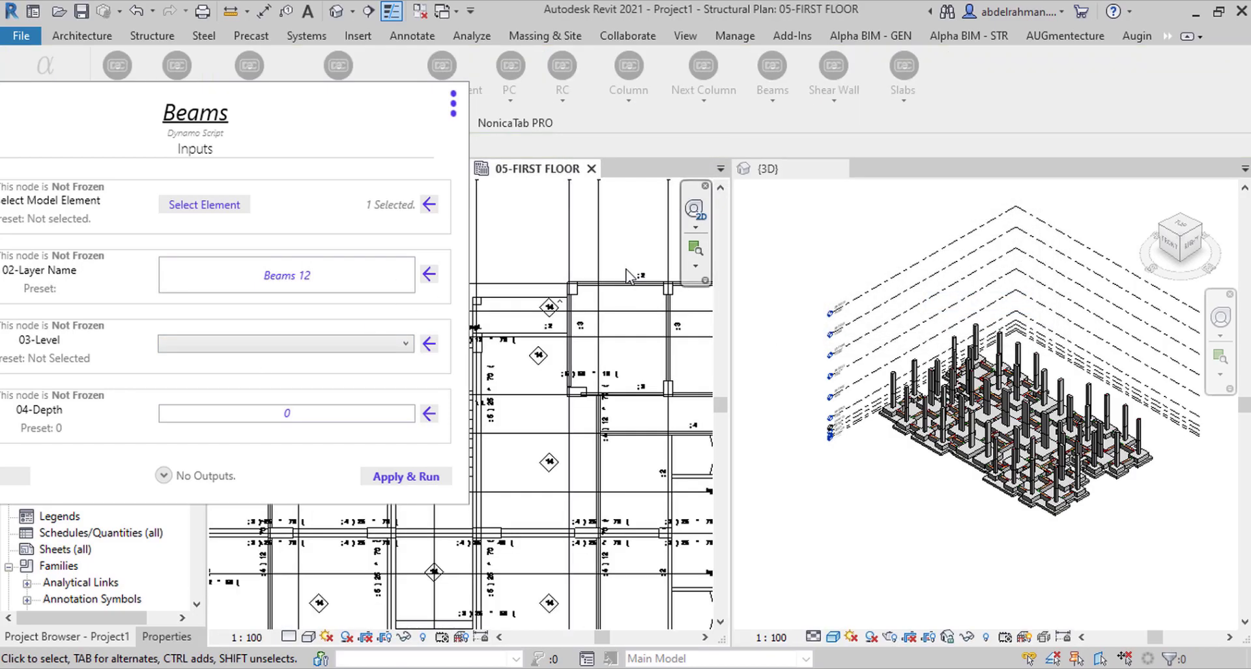
# - Place 600-deep beams on 05-FIRST FLOOR and run the Beams script
pyautogui.click(384, 346)
pyautogui.click(297, 455)
pyautogui.click(315, 419)
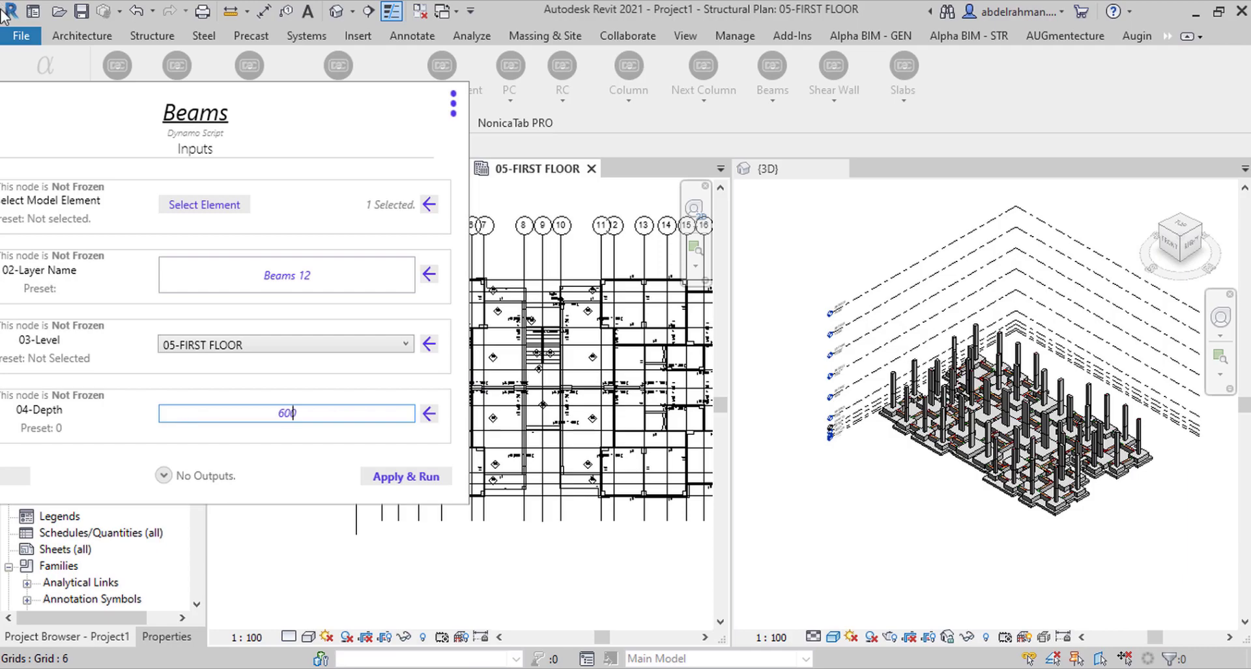
pyautogui.click(421, 481)
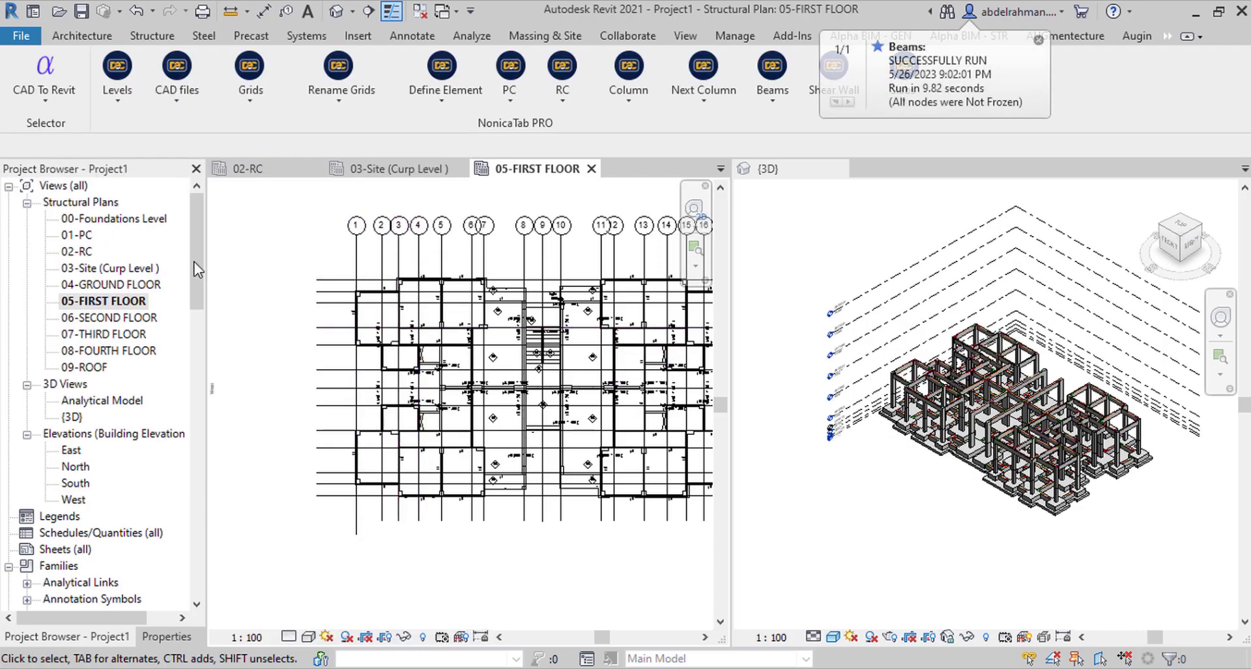
# - Inspect a generated beam near grid 17/K, then clear the selection
pyautogui.scroll(-3, 198, 269)
pyautogui.scroll(3, 163, 294)
pyautogui.scroll(4, 310, 308)
pyautogui.scroll(-5, 309, 308)
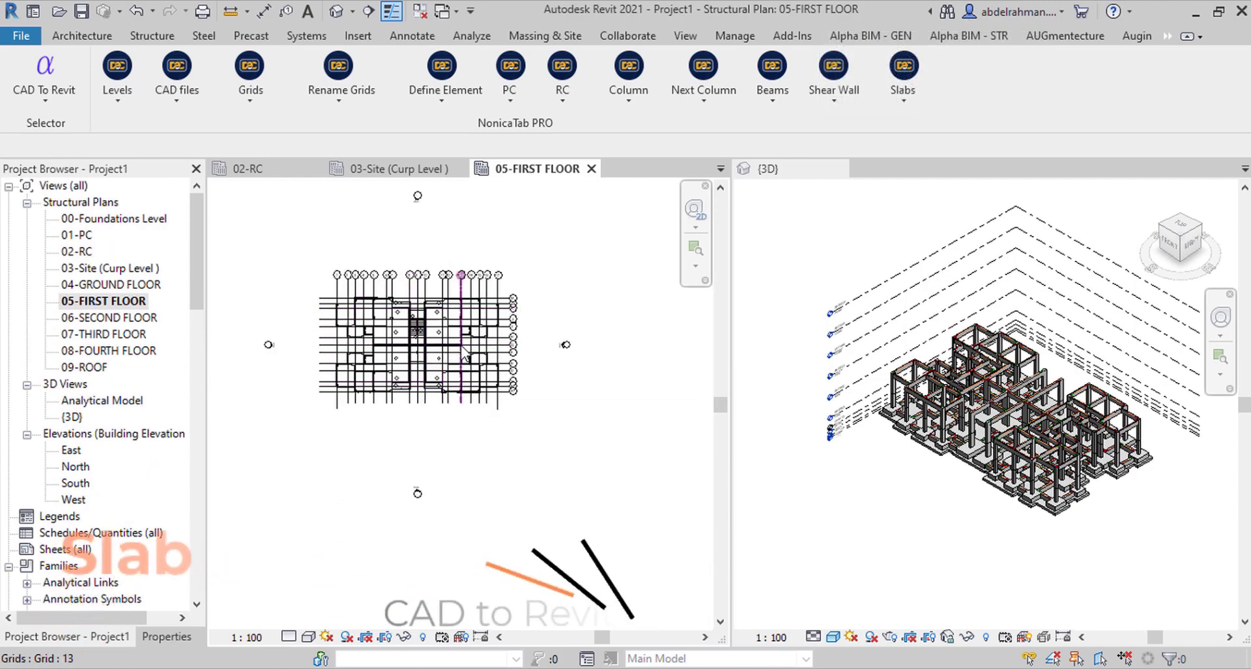
pyautogui.scroll(4, 464, 356)
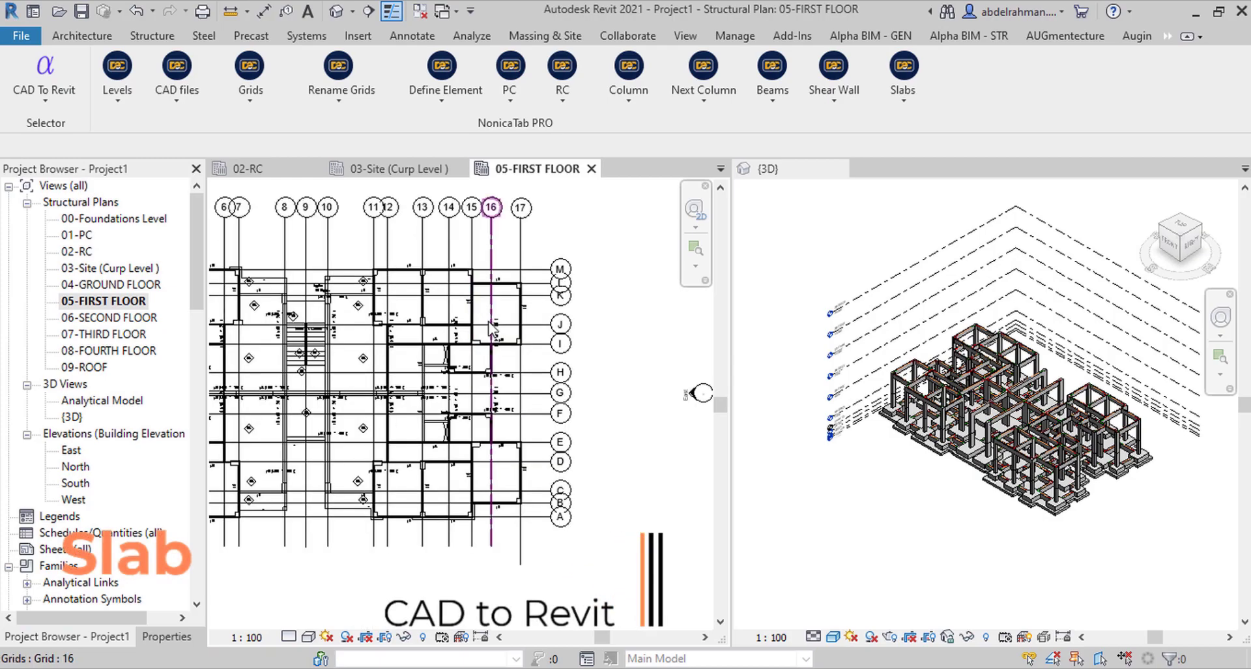
pyautogui.click(519, 285)
pyautogui.press('Escape')
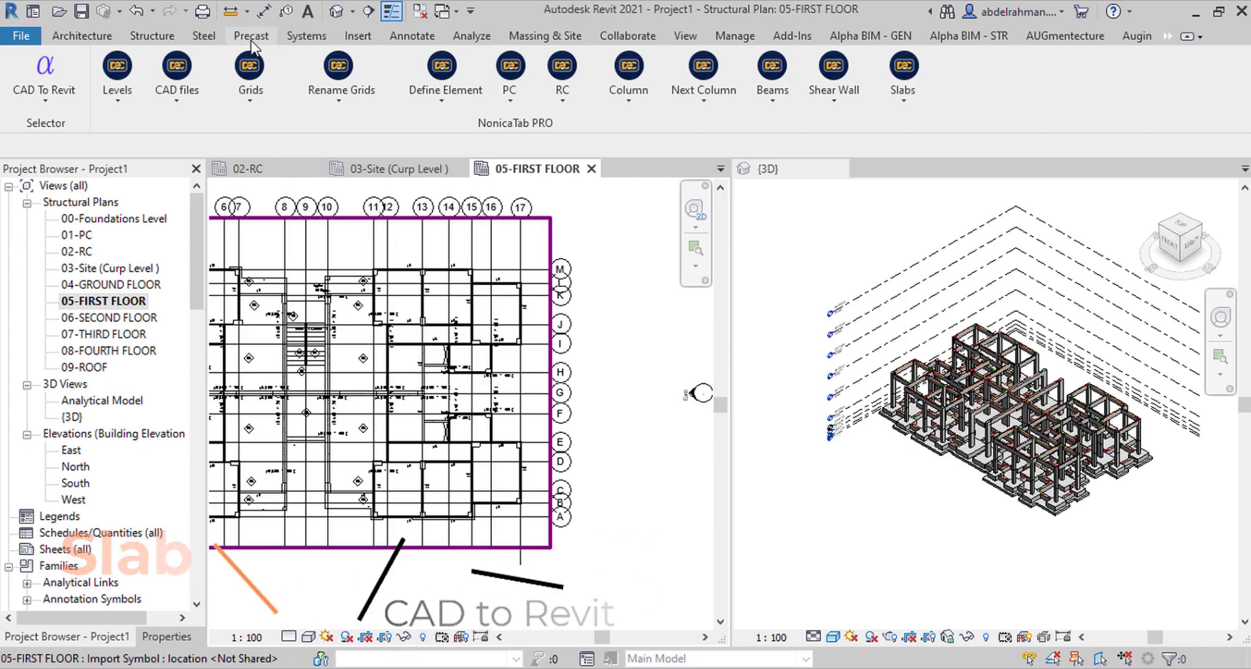
# - Explode the first-floor CAD import into separate lines, dismissing the warning
pyautogui.click(251, 38)
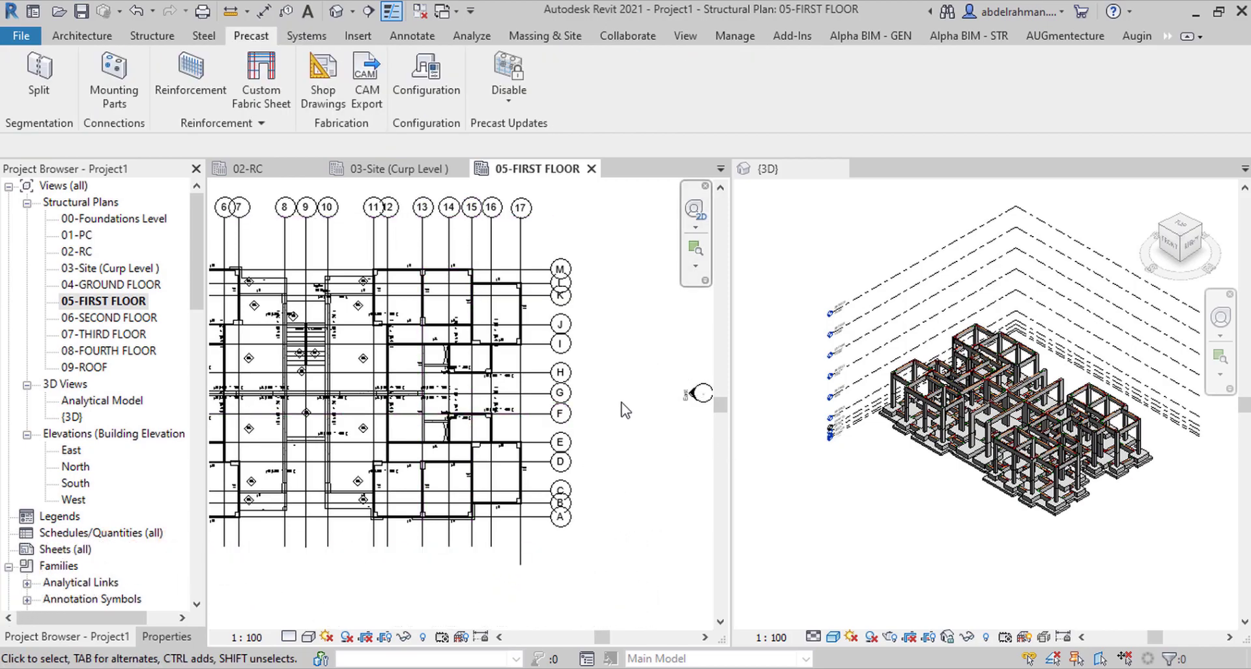
pyautogui.click(448, 307)
pyautogui.click(925, 82)
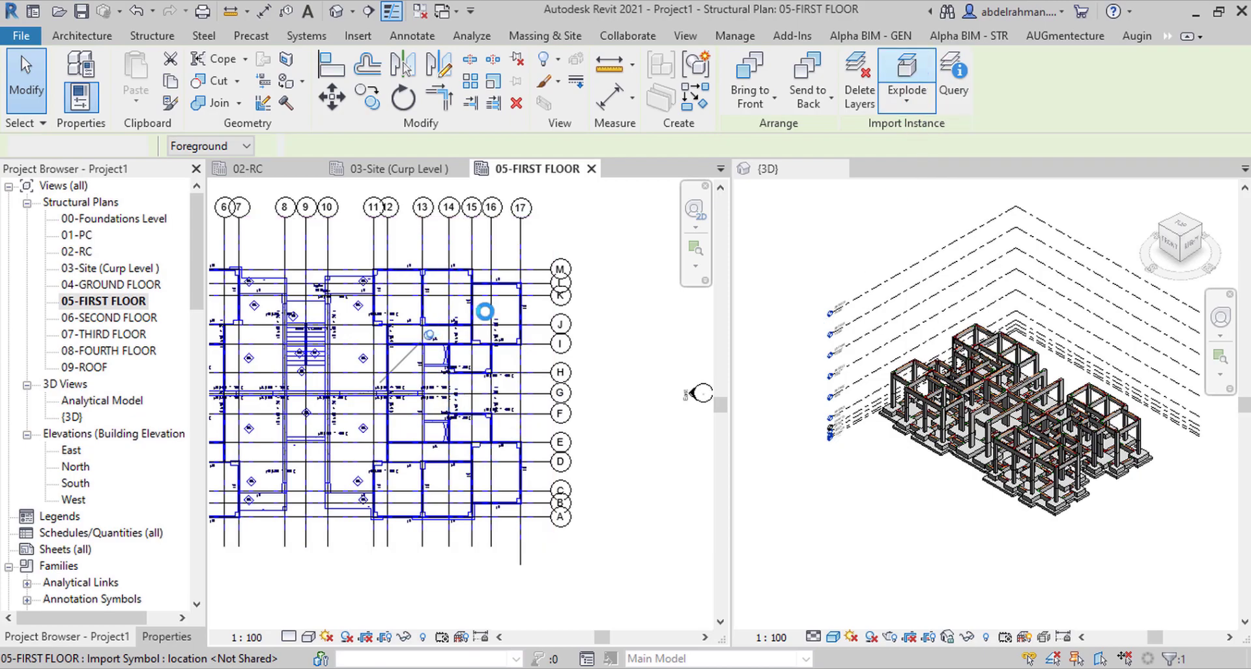
pyautogui.click(1237, 578)
# - Window-select the plan and filter the selection down to Lines (Slab) only
pyautogui.scroll(-3, 590, 288)
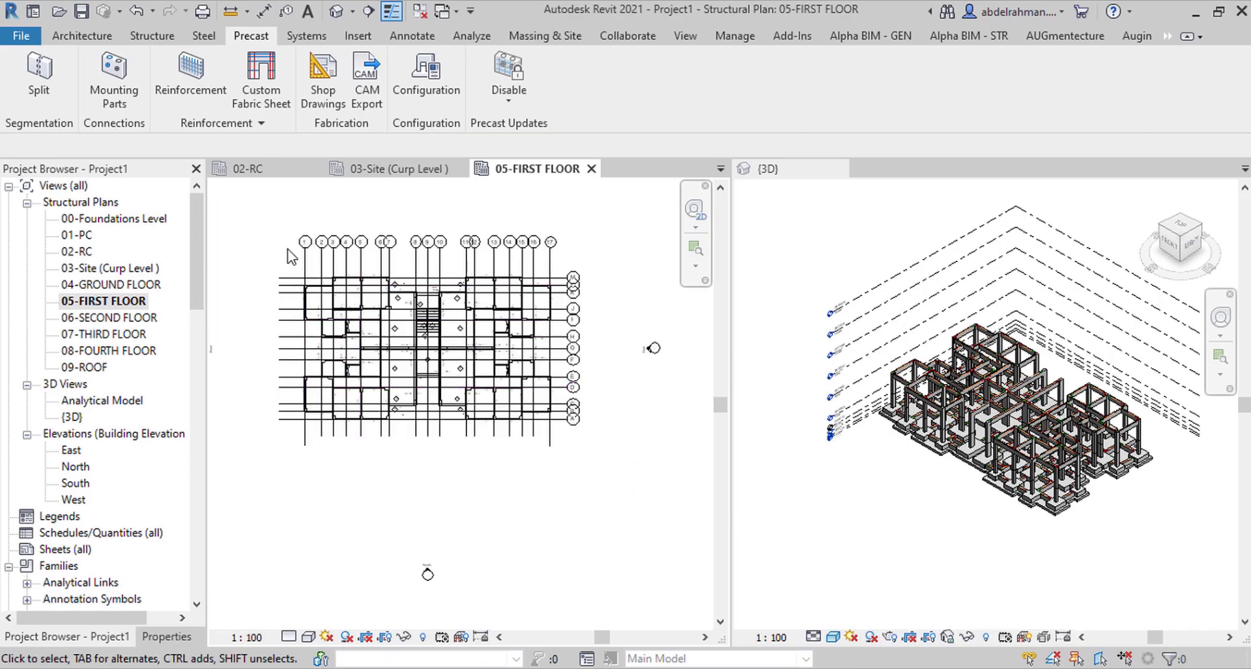
pyautogui.moveTo(275, 240); pyautogui.dragTo(586, 443)
pyautogui.click(756, 84)
pyautogui.click(1012, 266)
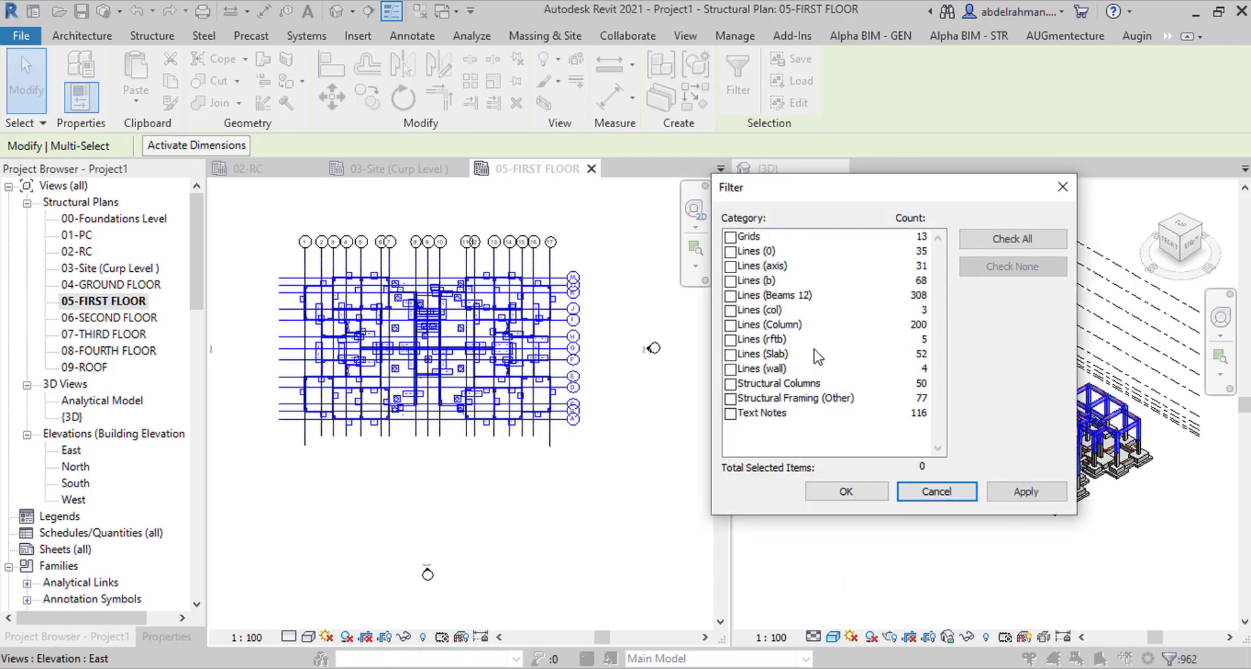
pyautogui.click(743, 357)
pyautogui.click(1027, 493)
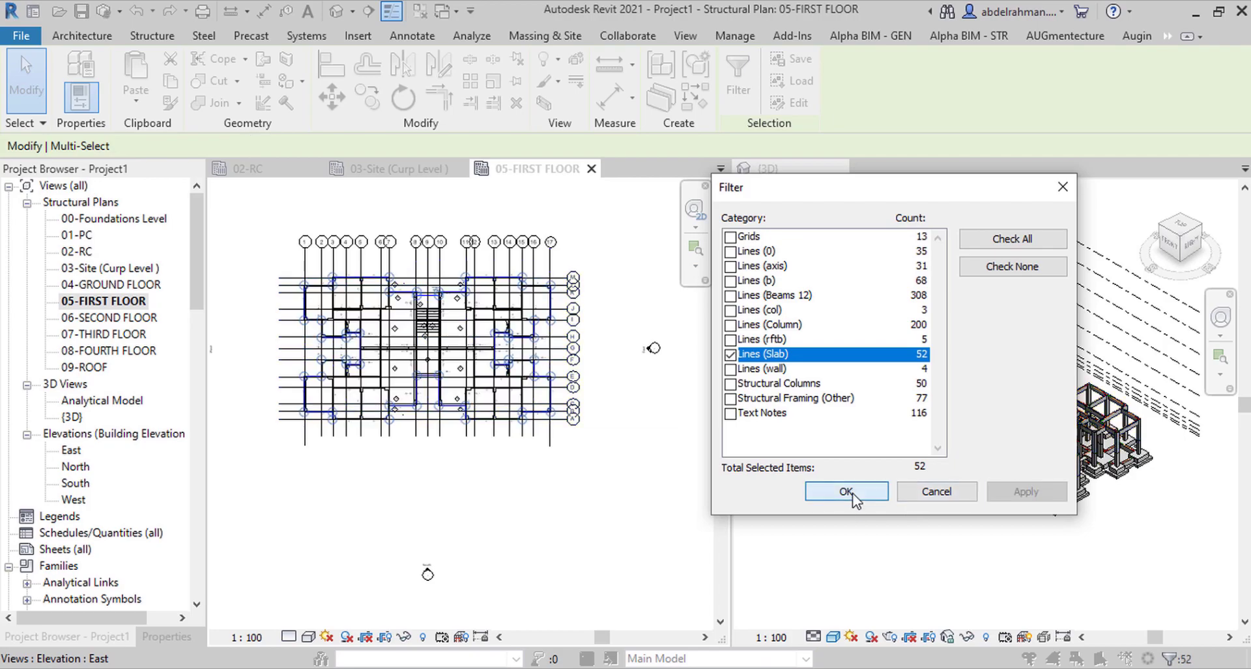
pyautogui.click(847, 491)
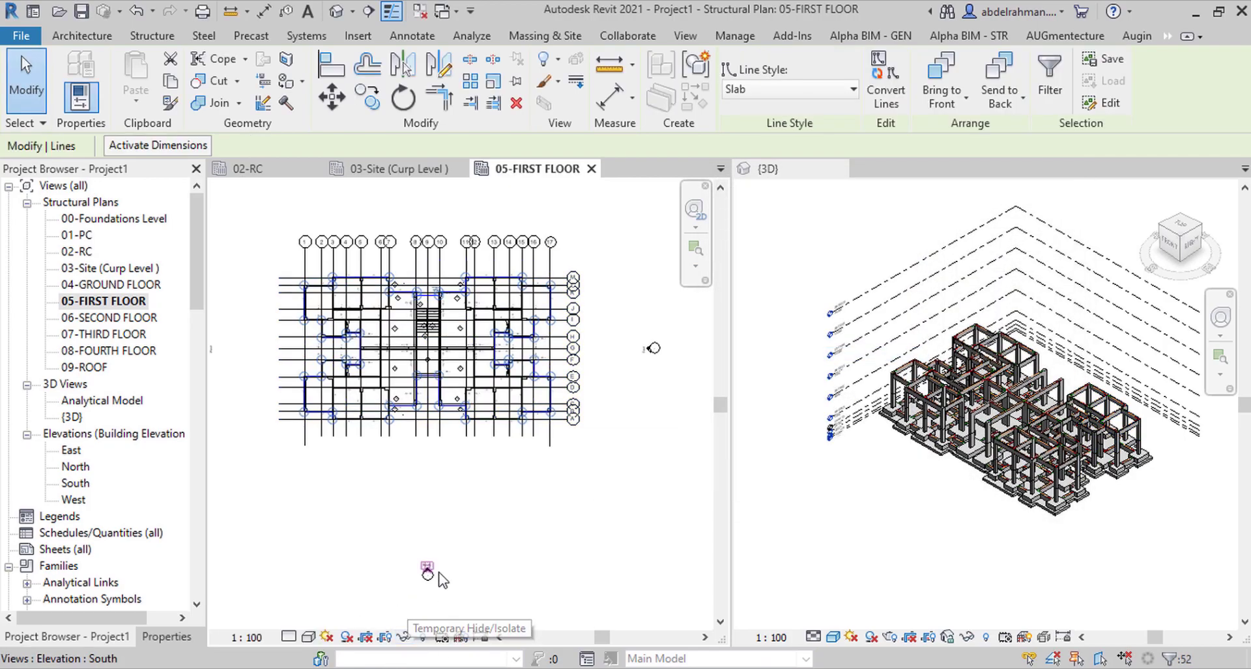
# - Temporarily isolate the slab lines category in the 05-FIRST FLOOR view
pyautogui.click(404, 637)
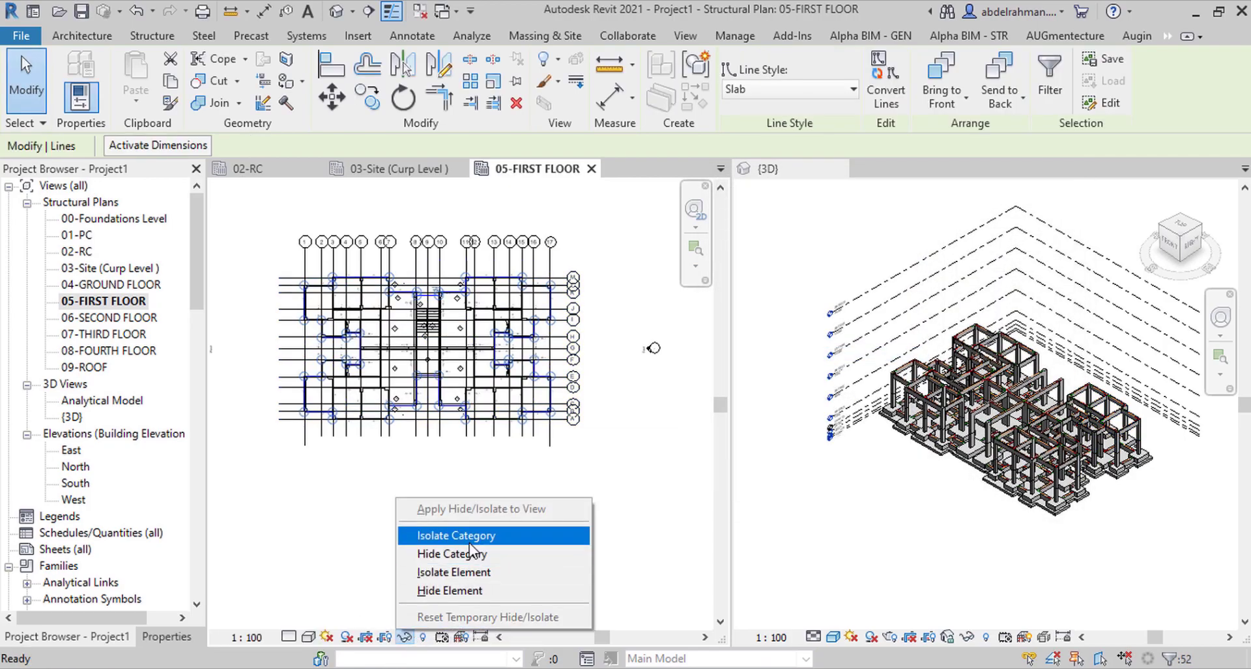
pyautogui.click(464, 533)
pyautogui.click(533, 525)
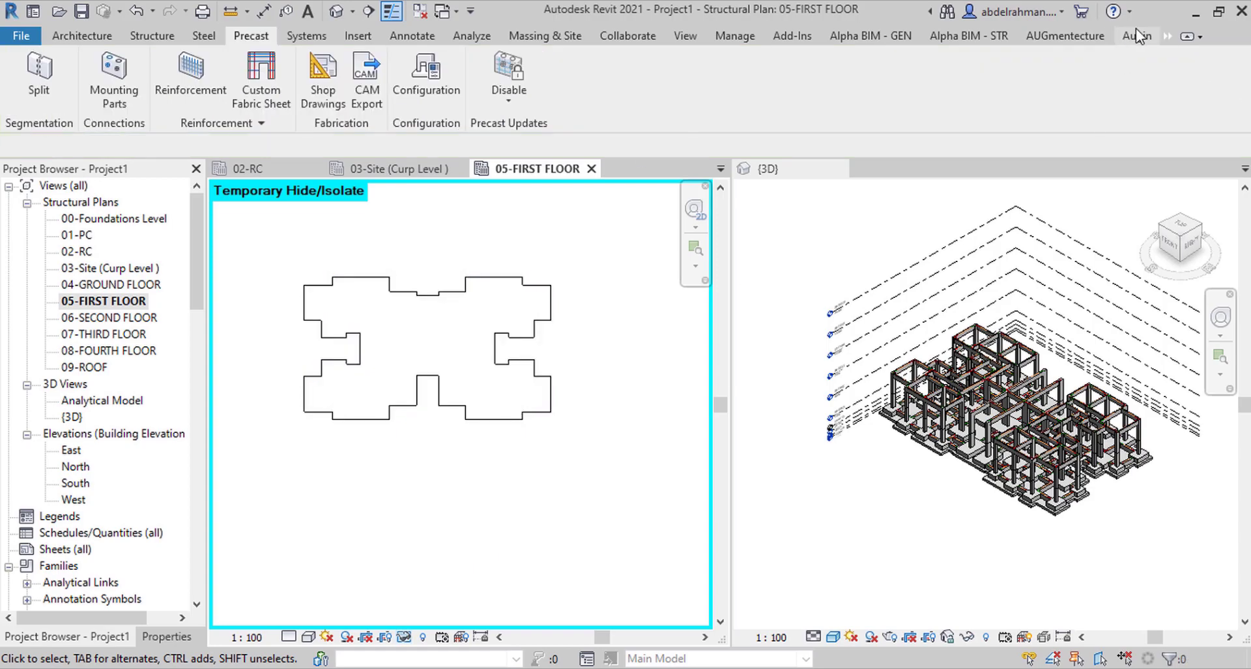
pyautogui.click(1167, 36)
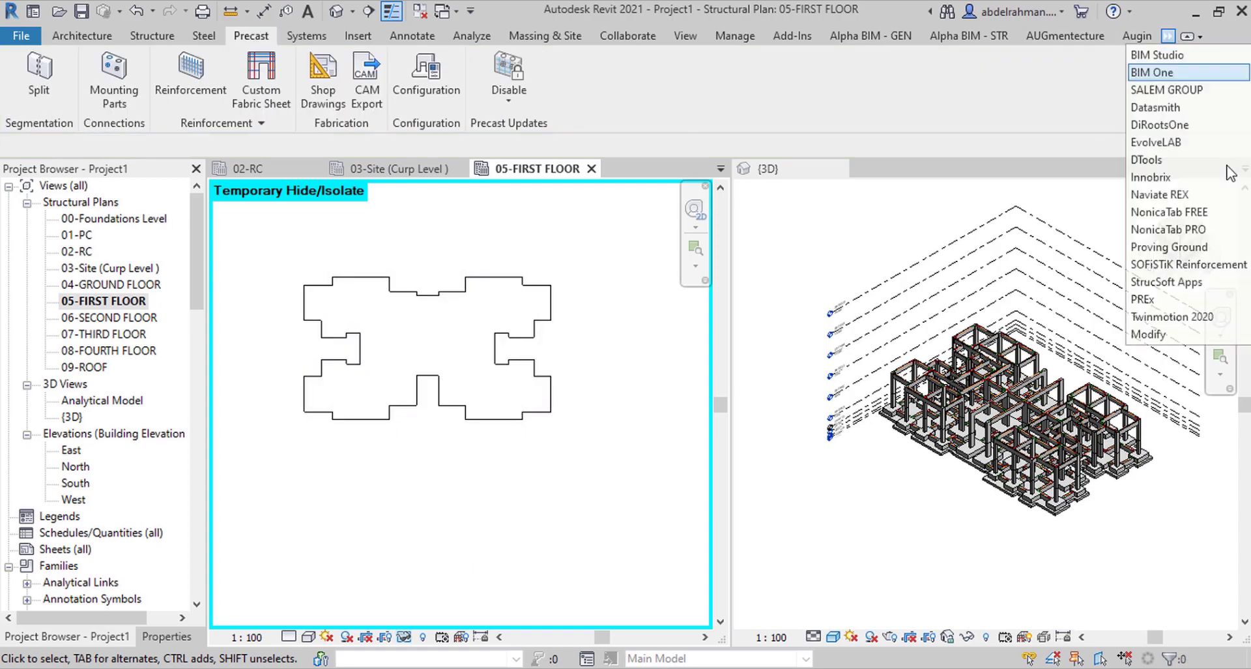
# - Start the NonicaTab PRO Slabs script and pick the 52 slab outline lines
pyautogui.click(1204, 229)
pyautogui.moveTo(743, 206); pyautogui.dragTo(1047, 194)
pyautogui.click(990, 262)
pyautogui.moveTo(275, 265); pyautogui.dragTo(576, 468)
pyautogui.click(103, 146)
# - Create Generic 300mm floor slabs on 05-FIRST FLOOR from those lines
pyautogui.click(1002, 348)
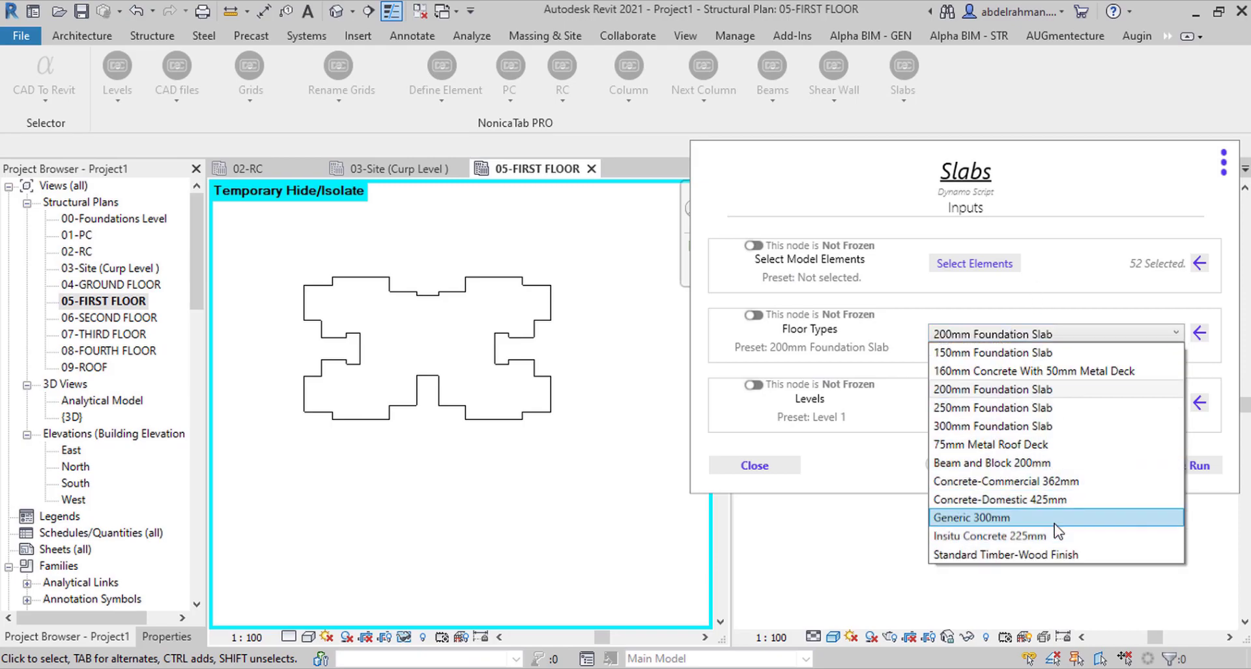
pyautogui.click(1017, 444)
pyautogui.moveTo(1056, 177); pyautogui.dragTo(360, 146)
pyautogui.click(428, 370)
pyautogui.click(349, 483)
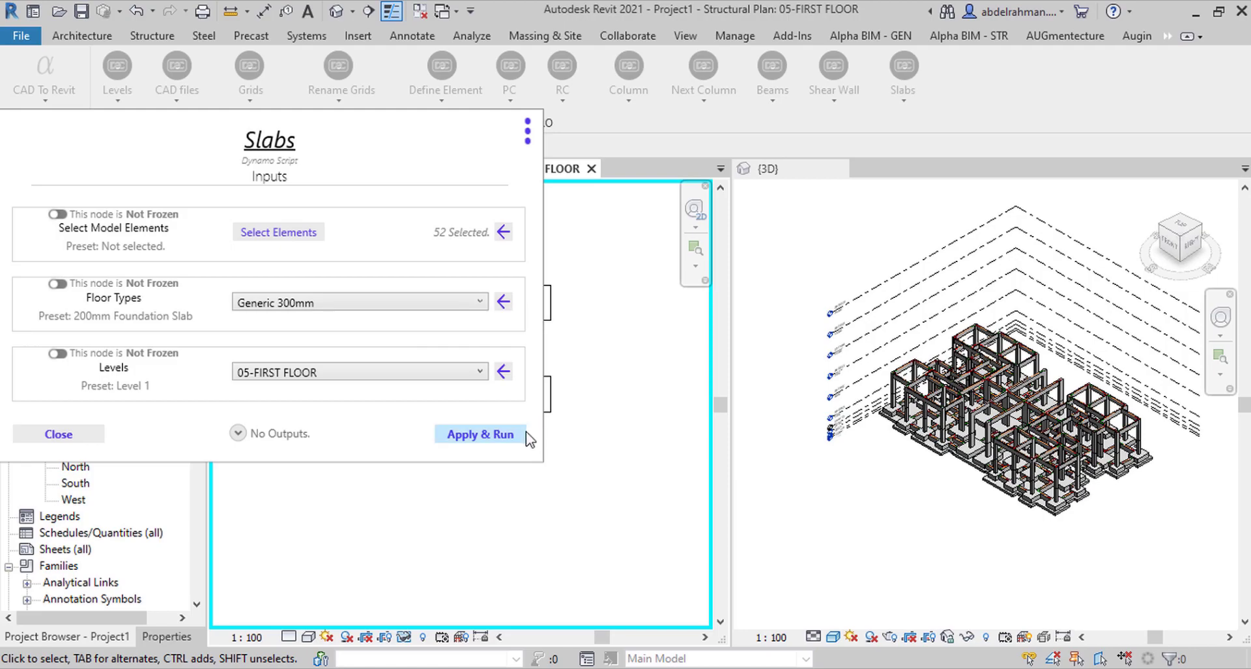
pyautogui.click(497, 443)
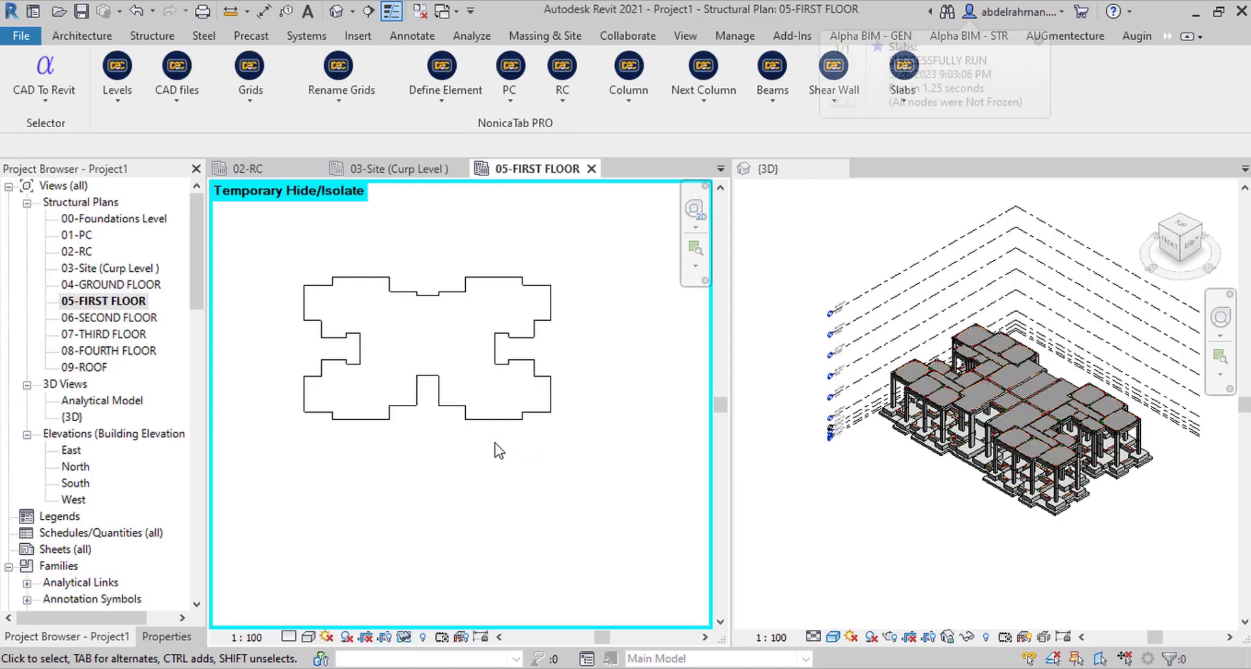
# - Reset Temporary Hide/Isolate to show the full plan, declining the save reminder
pyautogui.click(403, 637)
pyautogui.click(474, 611)
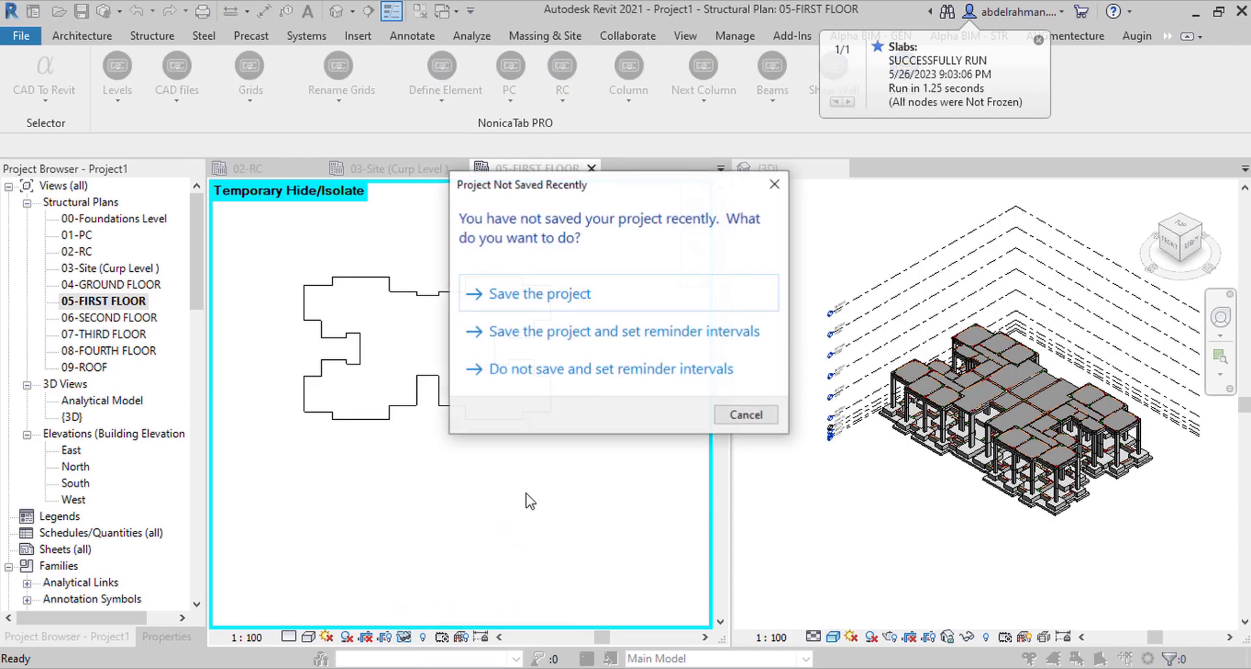
pyautogui.click(718, 417)
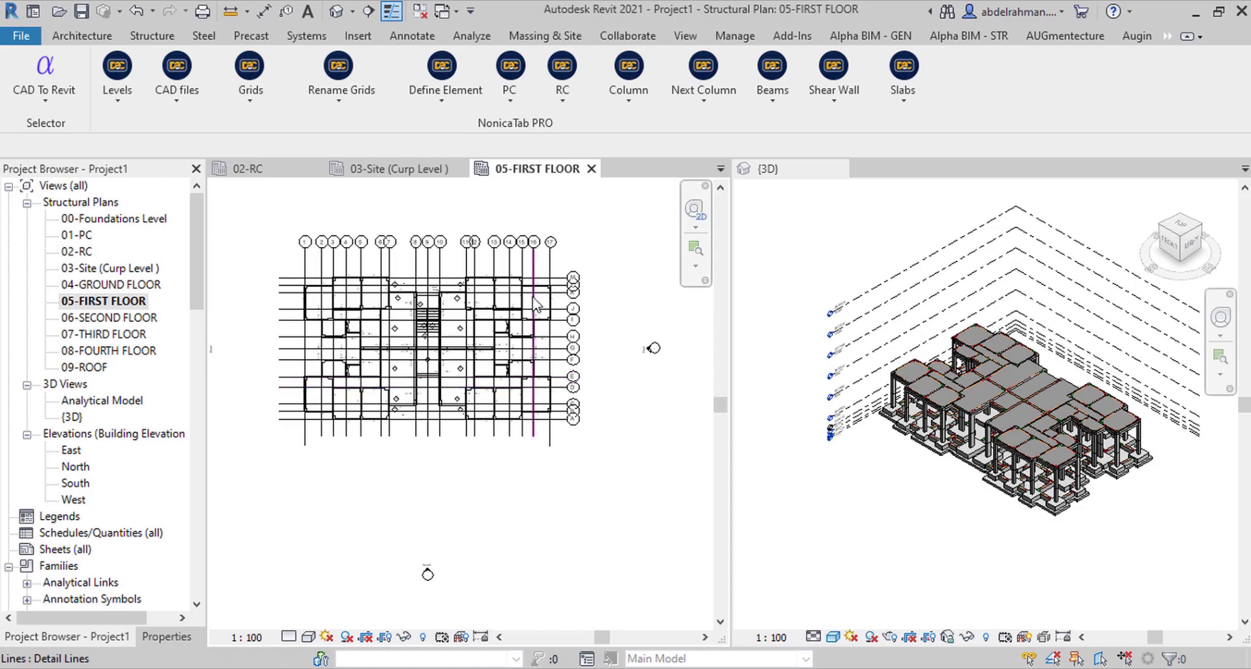
# - In 06-SECOND FLOOR, run Next Column on its CAD import from 05-FIRST FLOOR to 06-SECOND FLOOR
pyautogui.doubleClick(104, 318)
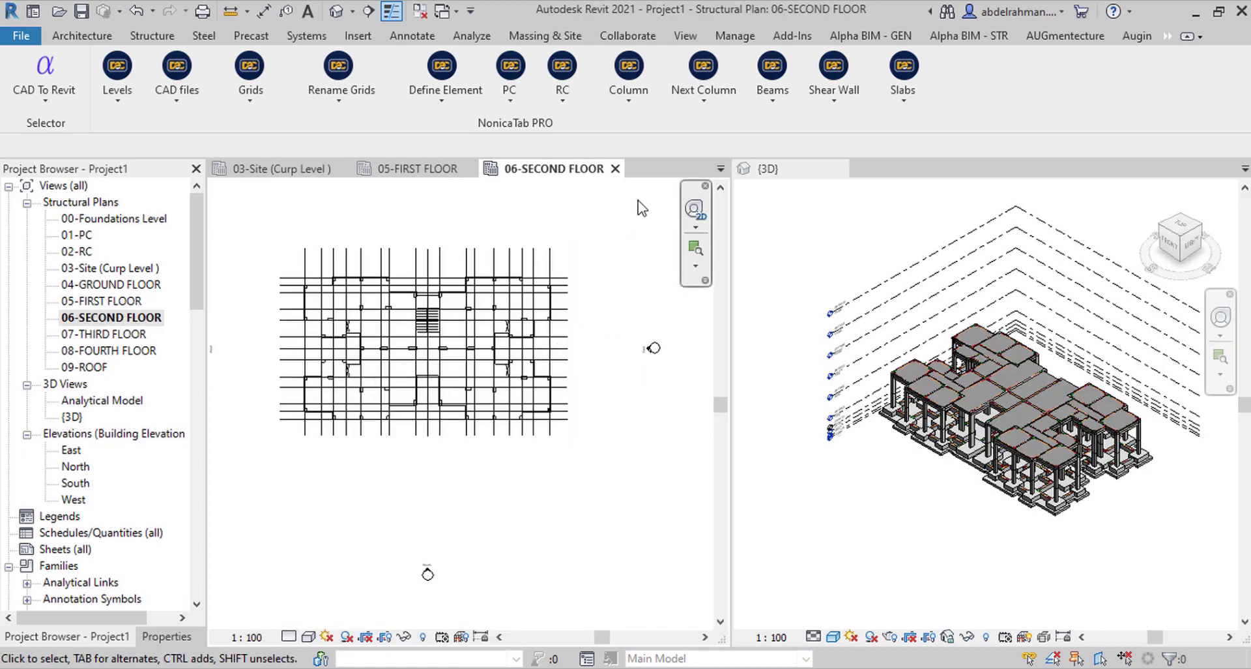
pyautogui.click(722, 65)
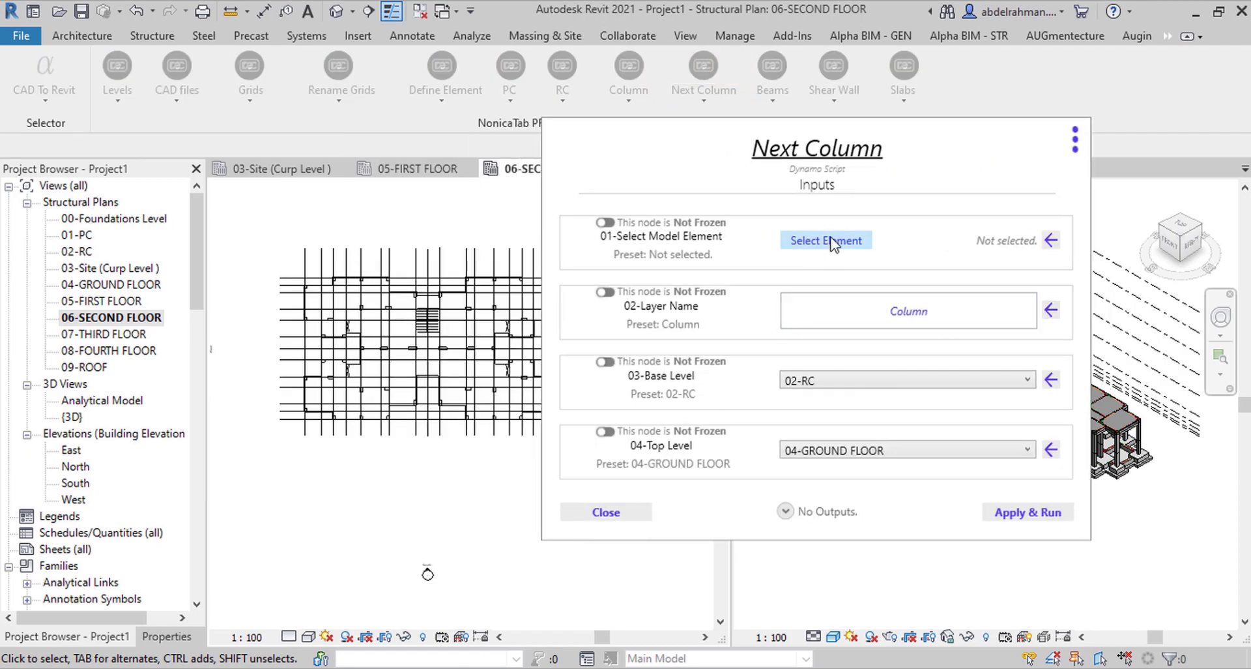
pyautogui.click(825, 241)
pyautogui.click(309, 345)
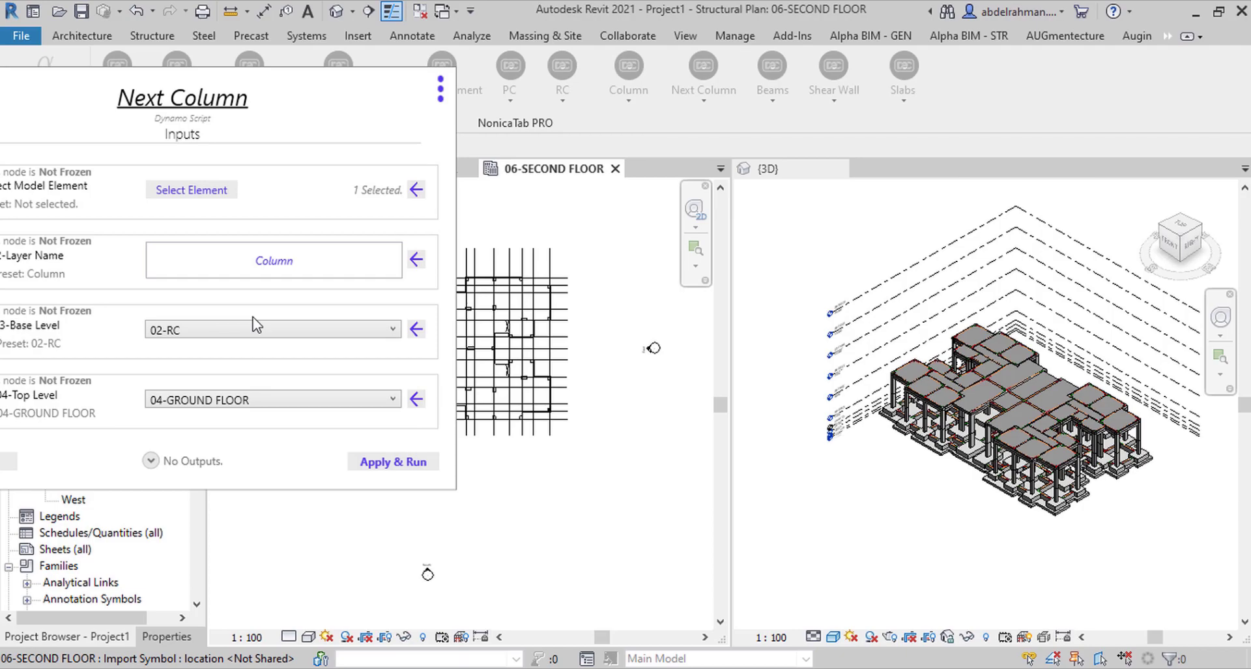
pyautogui.click(251, 330)
pyautogui.click(219, 441)
pyautogui.click(225, 400)
pyautogui.click(215, 528)
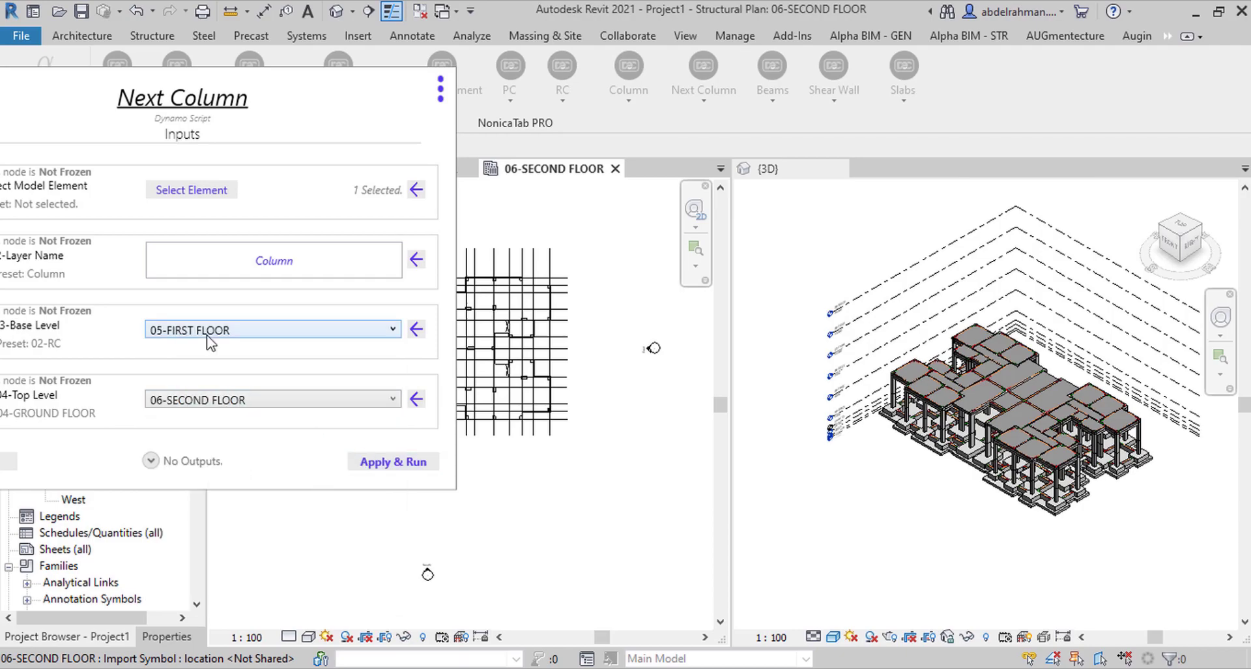
pyautogui.click(410, 464)
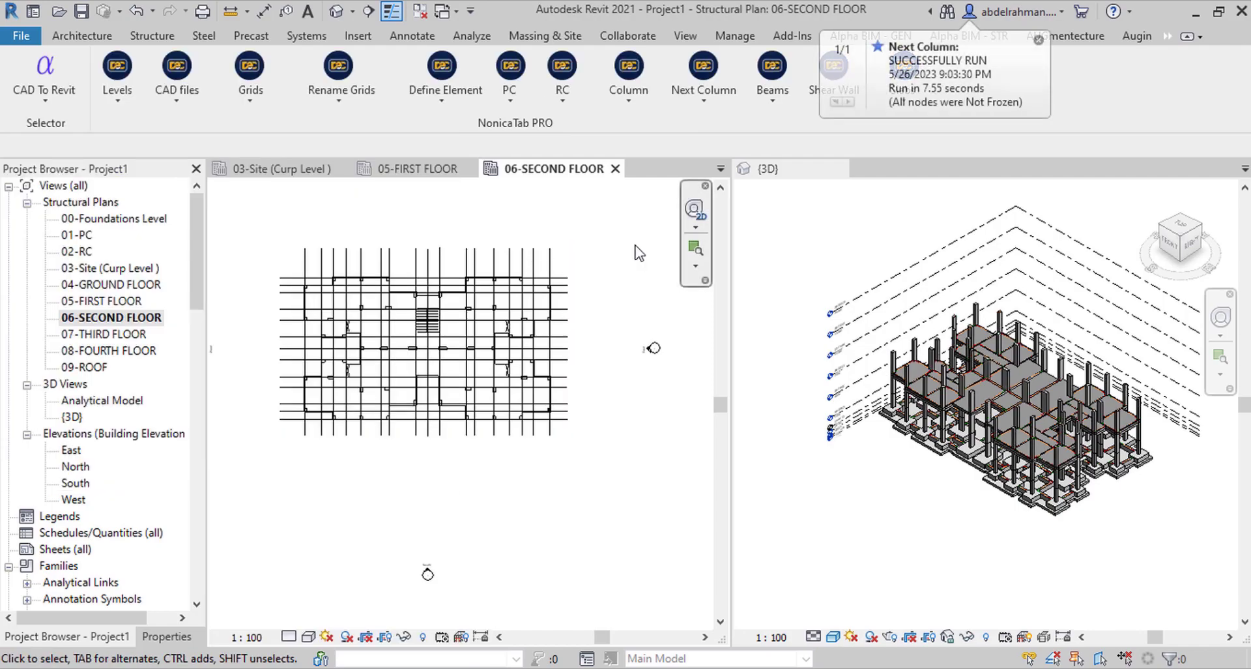
pyautogui.click(1039, 40)
# - Use Explode on the Modify | Import Instance tab to break the second-floor CAD import into lines
pyautogui.click(906, 75)
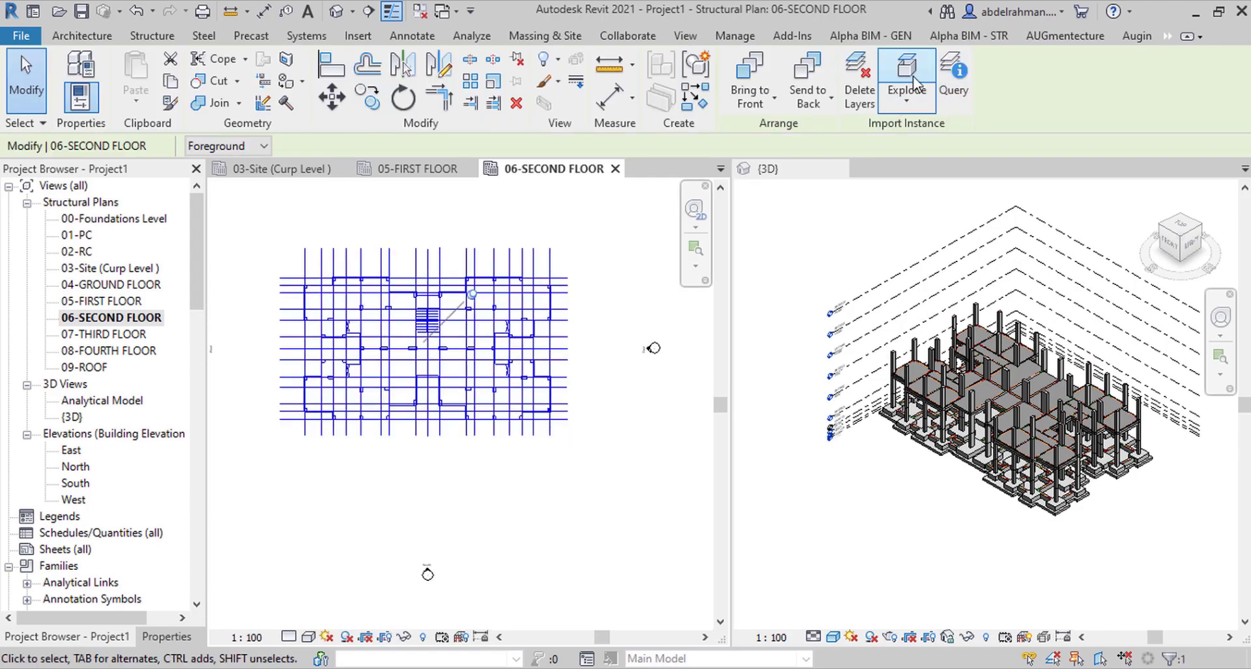